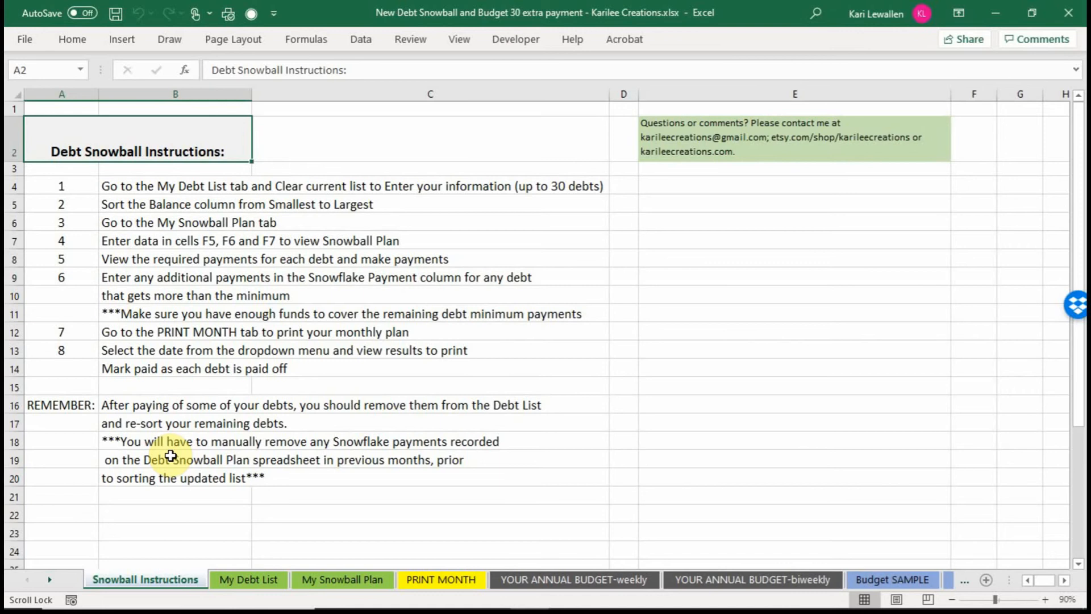
On the My Debt List sheet, sort the debt table by Balance from smallest to largest.
{"action": "left_click", "coordinate": [253, 580]}
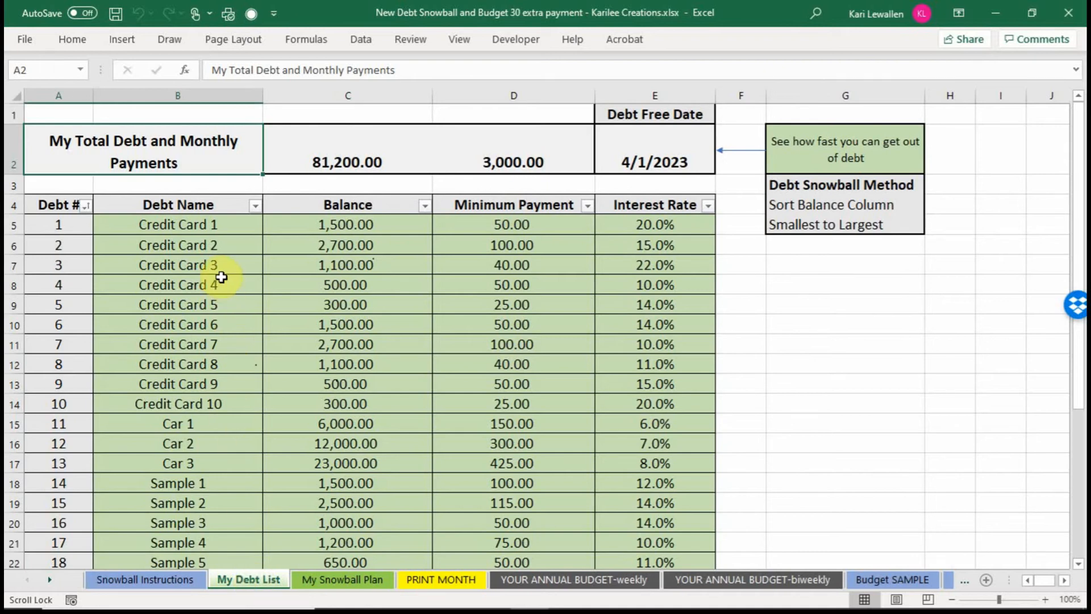
{"action": "left_click", "coordinate": [208, 228]}
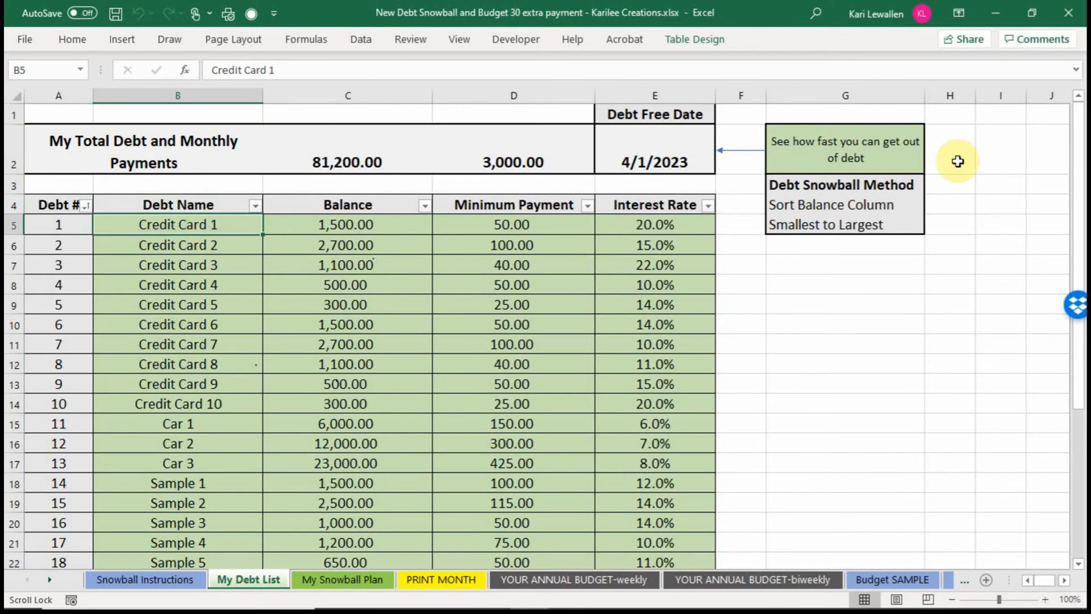
{"action": "mouse_move", "coordinate": [1077, 208]}
{"action": "left_mouse_down"}
{"action": "mouse_move", "coordinate": [1084, 380]}
{"action": "mouse_move", "coordinate": [1066, 201]}
{"action": "left_mouse_up"}
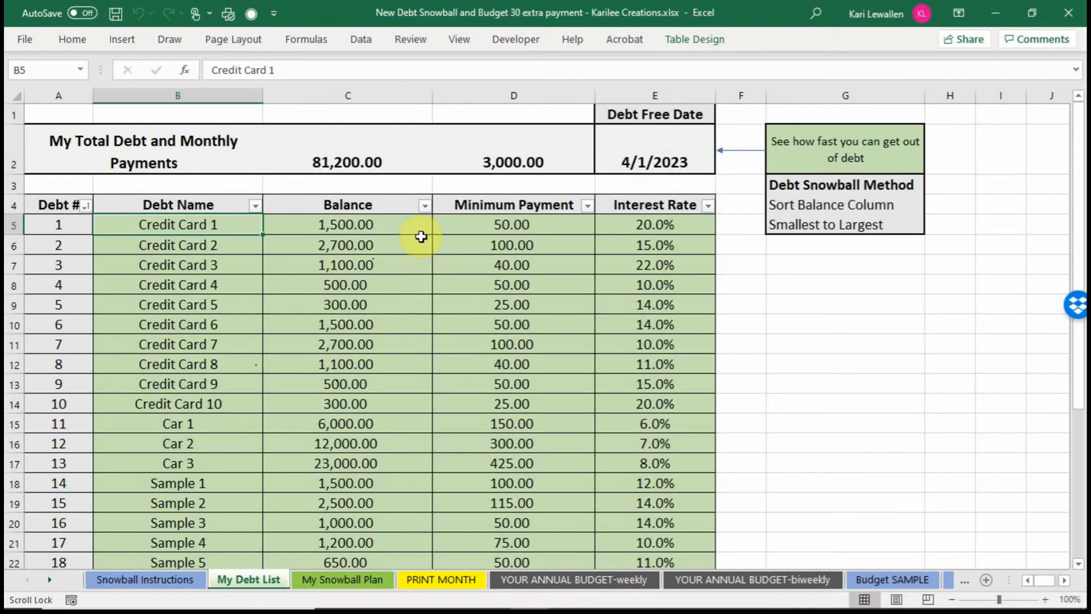
{"action": "left_click", "coordinate": [425, 206]}
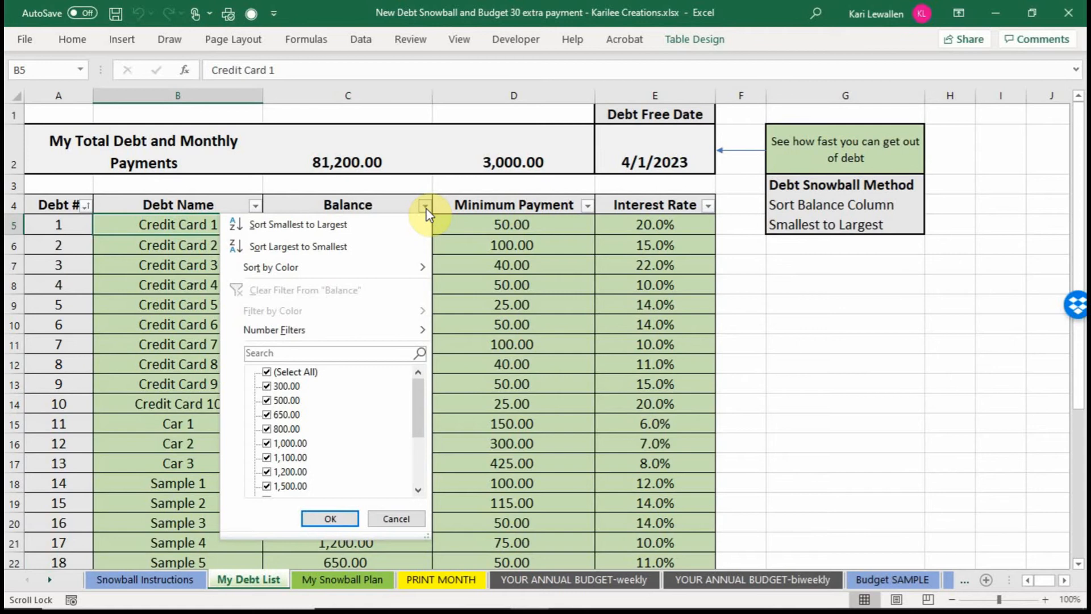
{"action": "left_click", "coordinate": [335, 224]}
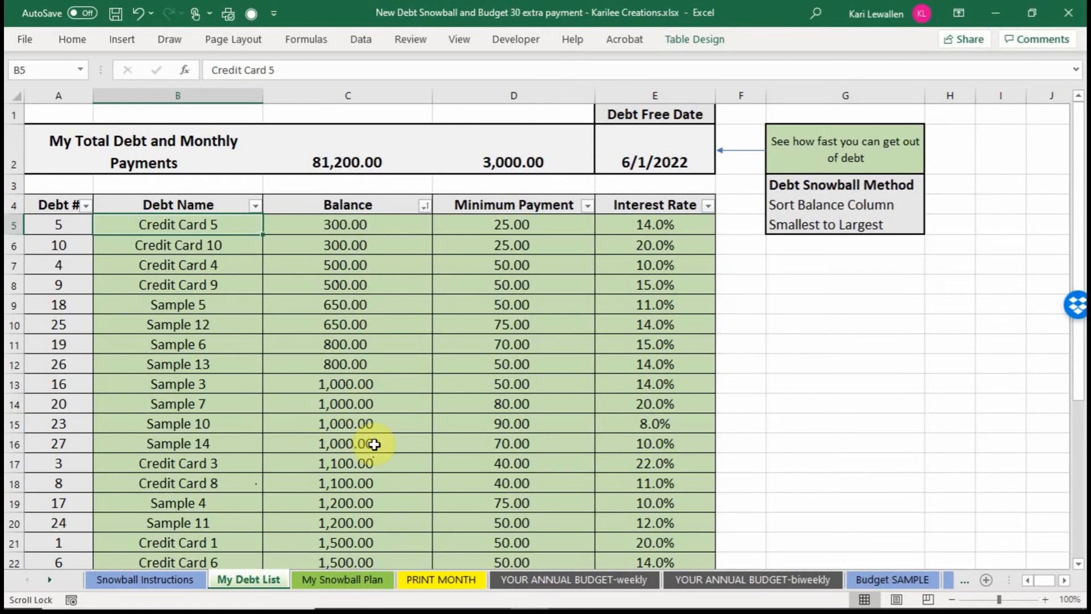
On the My Snowball Plan sheet, set the Monthly Extra amount in F5 to 1000.
{"action": "left_click", "coordinate": [343, 580]}
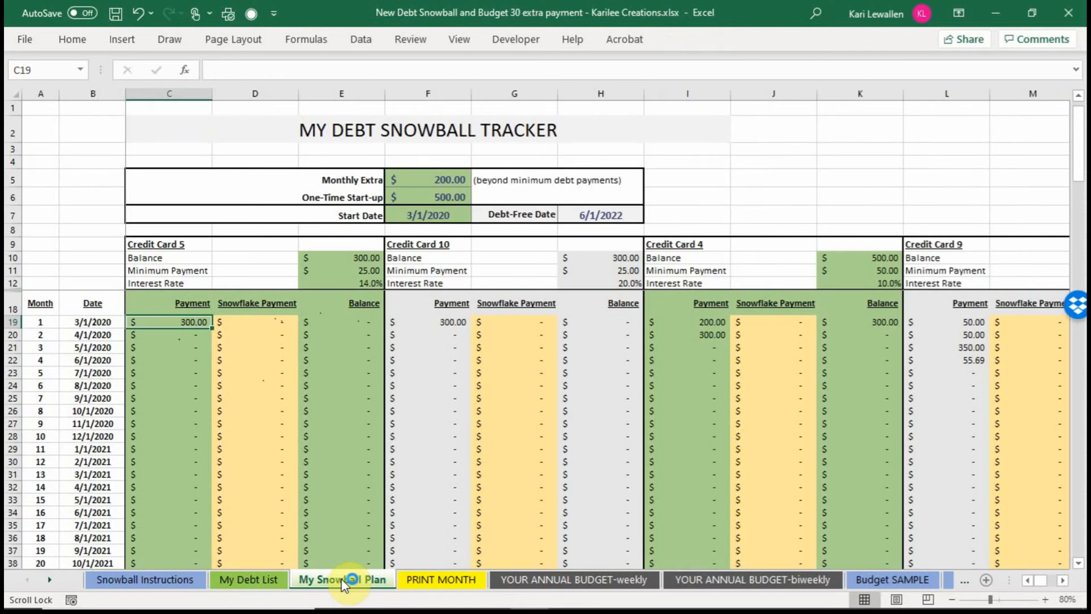
{"action": "left_click", "coordinate": [449, 178]}
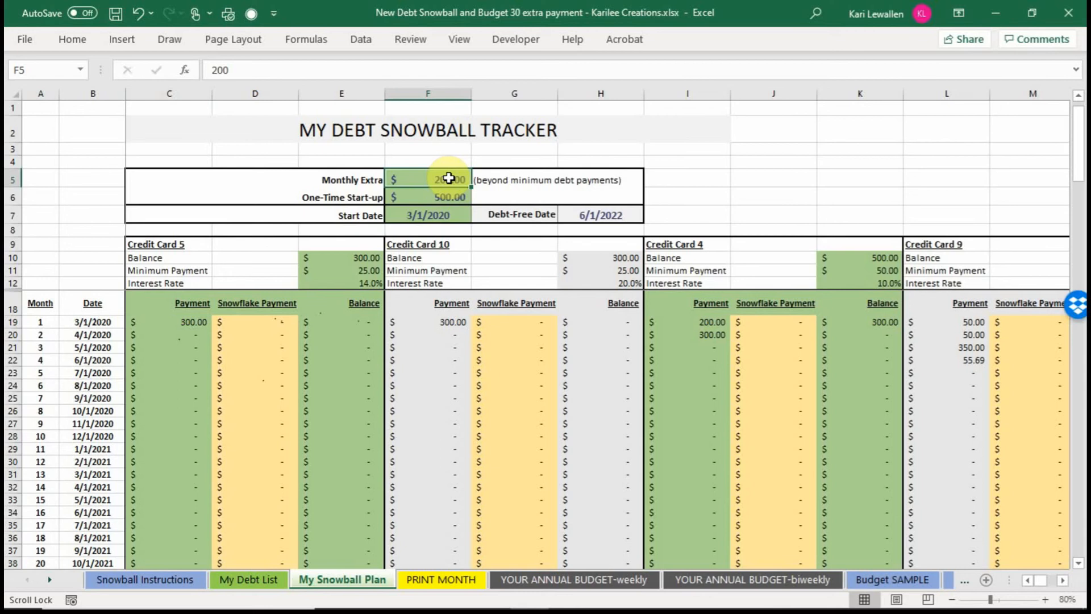
{"action": "type", "text": "100"}
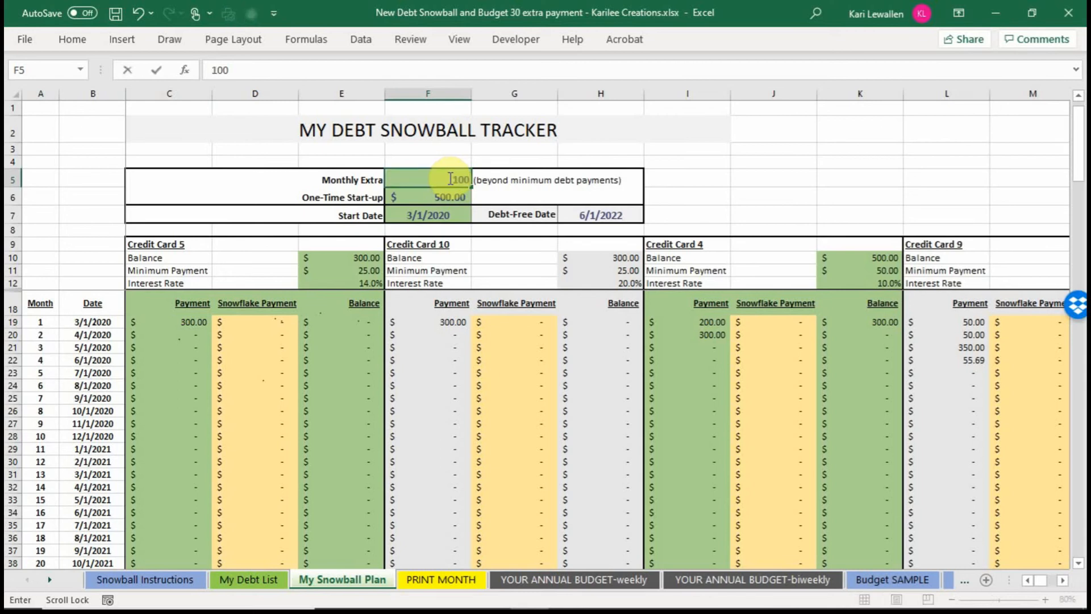
{"action": "type", "text": "0"}
{"action": "key", "text": "Return"}
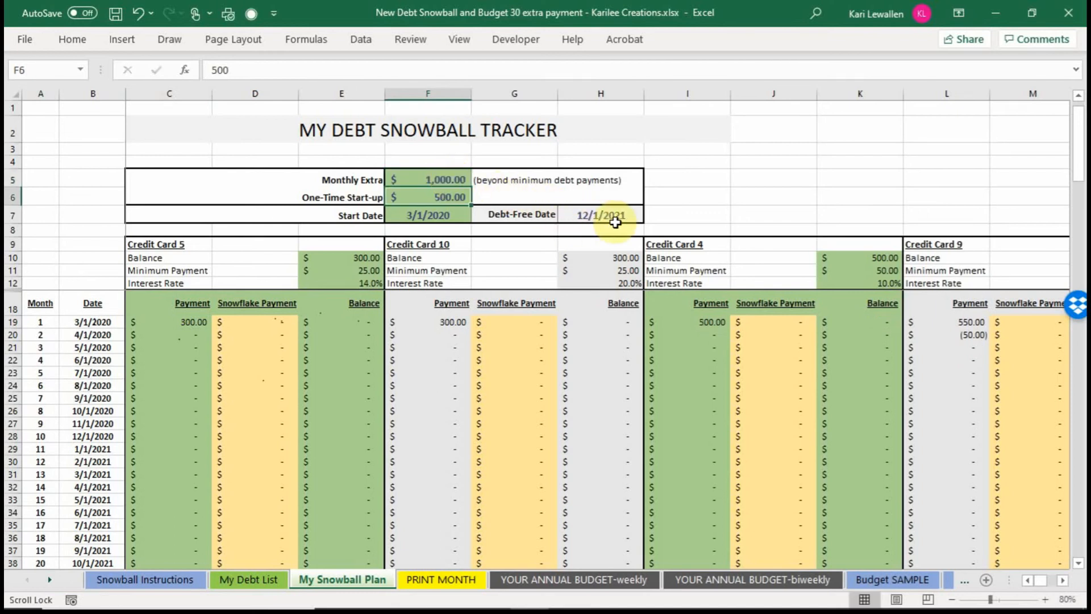
Set the Monthly Extra amount in F5 to 200.
{"action": "left_click", "coordinate": [435, 177]}
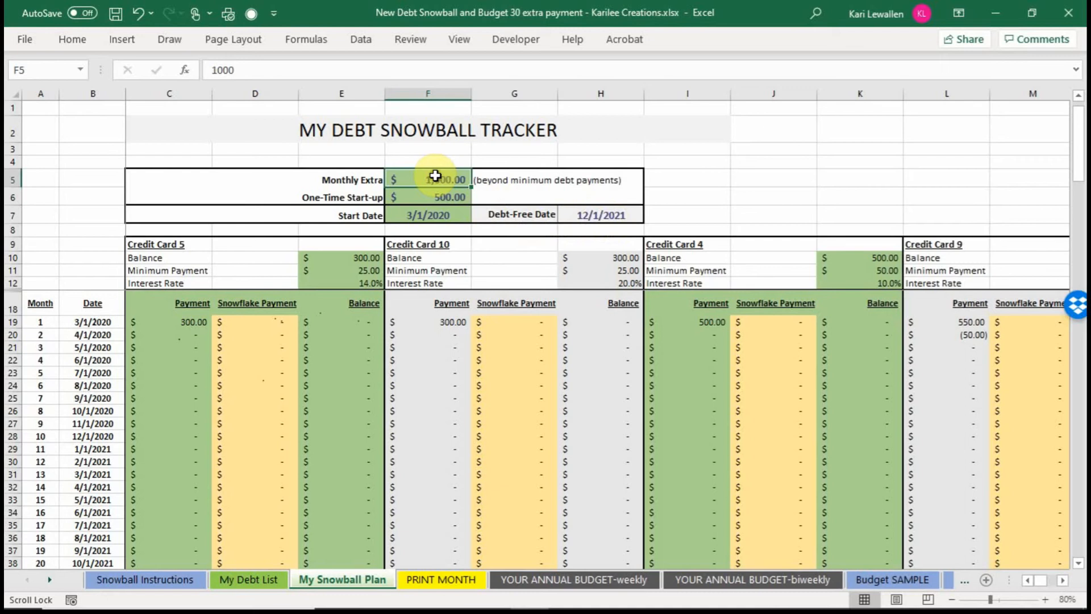
{"action": "type", "text": "200"}
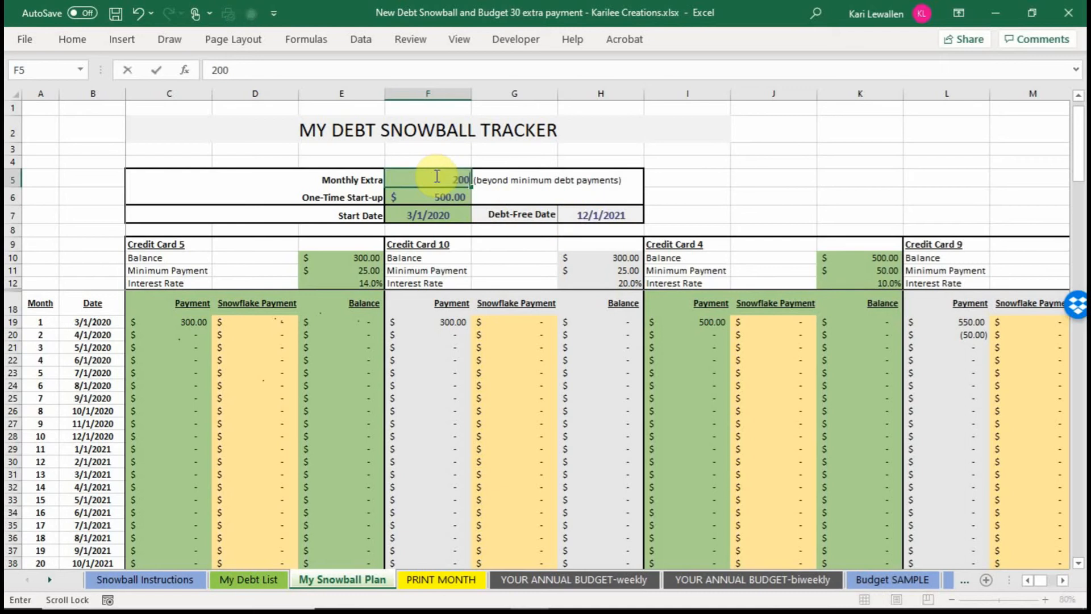
{"action": "key", "text": "Return"}
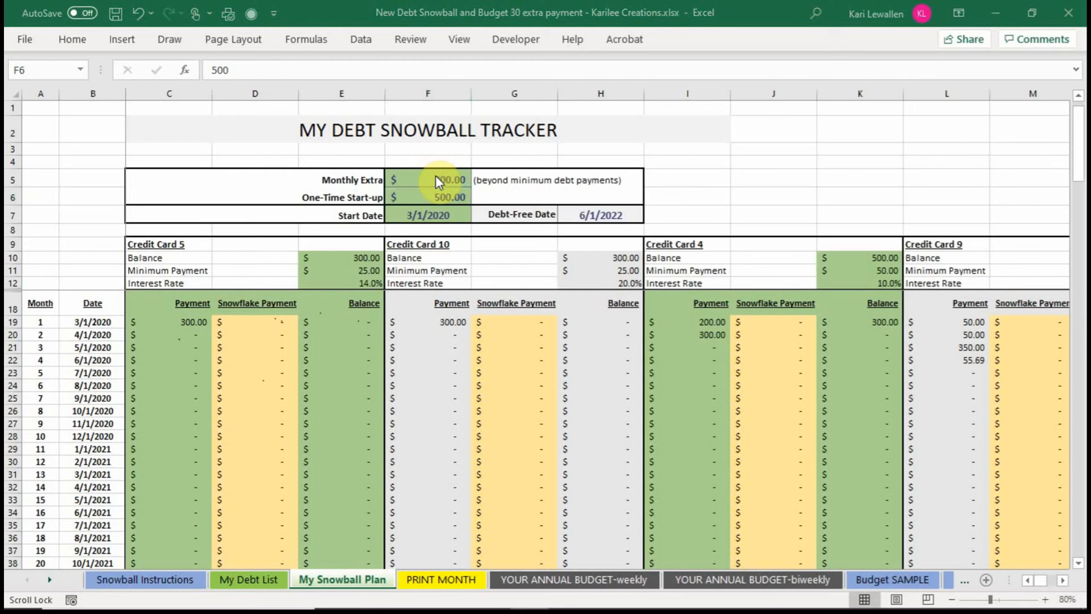
Examine the One-Time Start-up amount, the Start Date and the first-month payments for Credit Card 5, Credit Card 10 and Credit Card 4.
{"action": "left_click", "coordinate": [434, 200]}
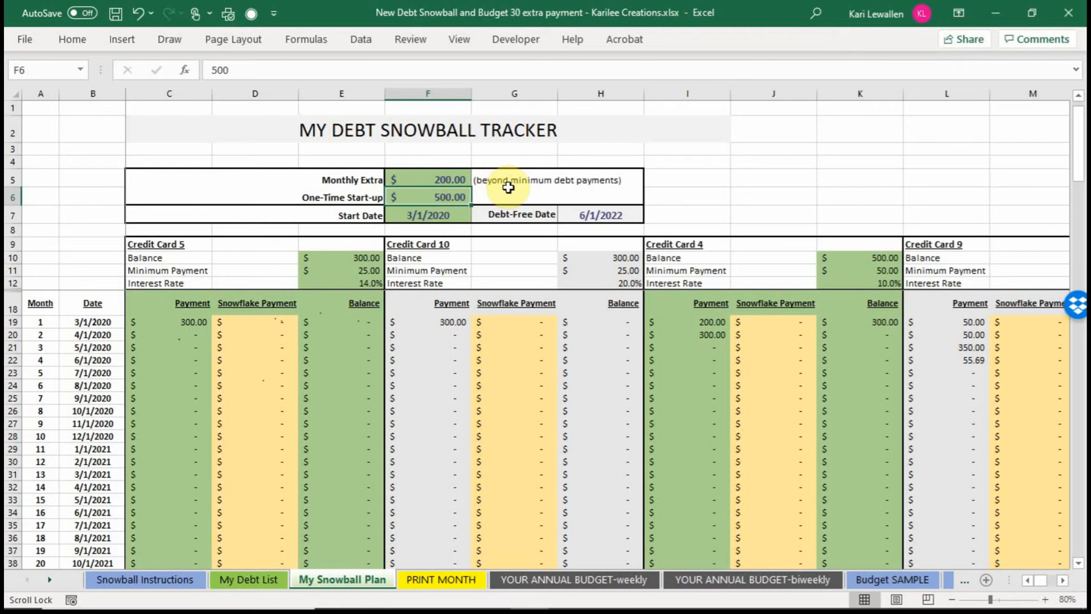
{"action": "left_click", "coordinate": [428, 213]}
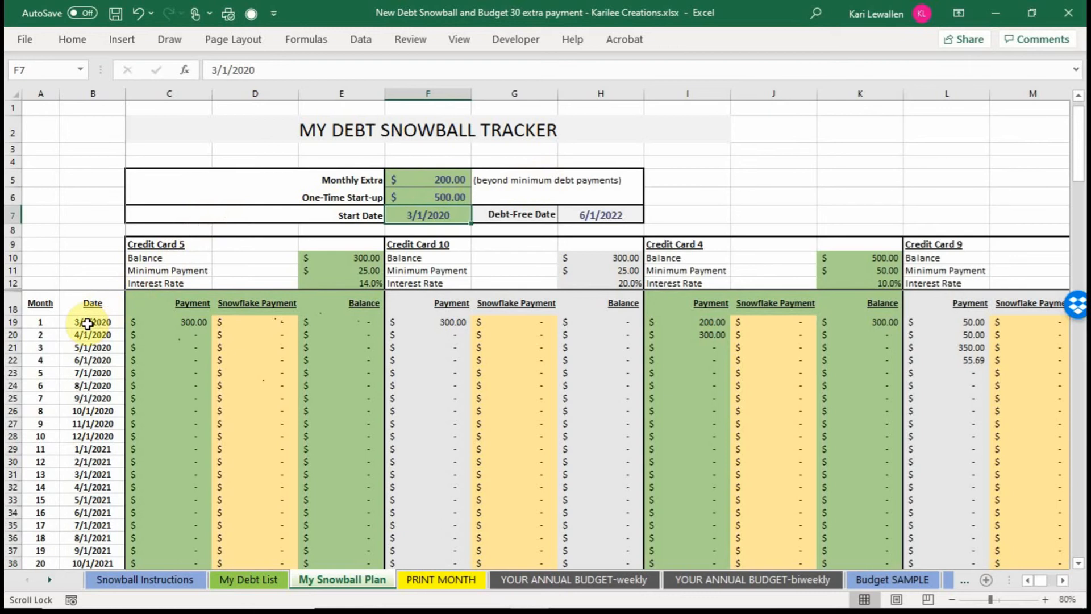
{"action": "left_click", "coordinate": [184, 323]}
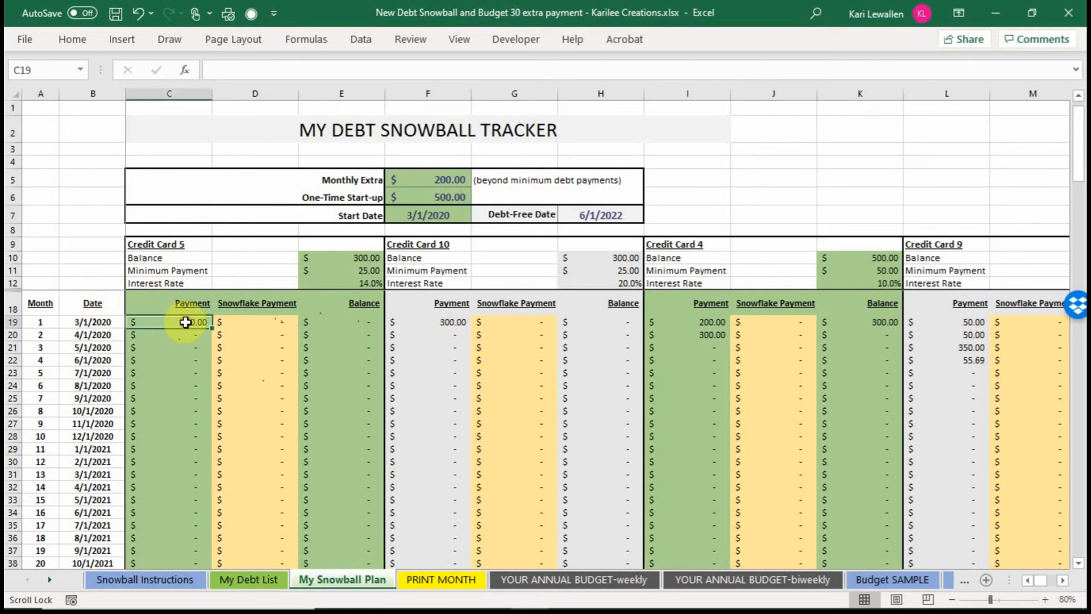
{"action": "left_click", "coordinate": [158, 245]}
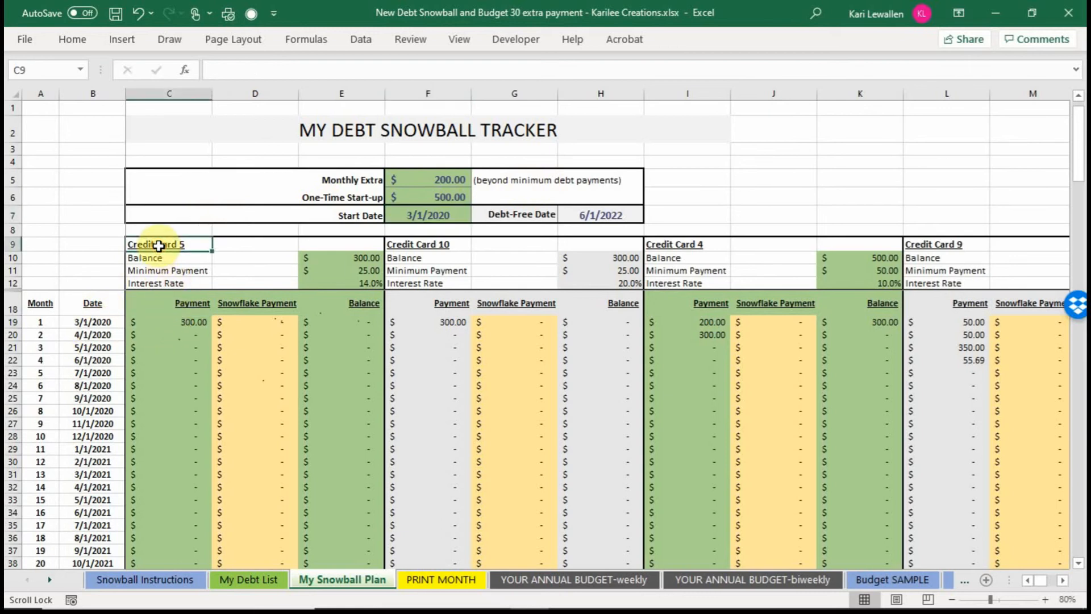
{"action": "left_click", "coordinate": [440, 321]}
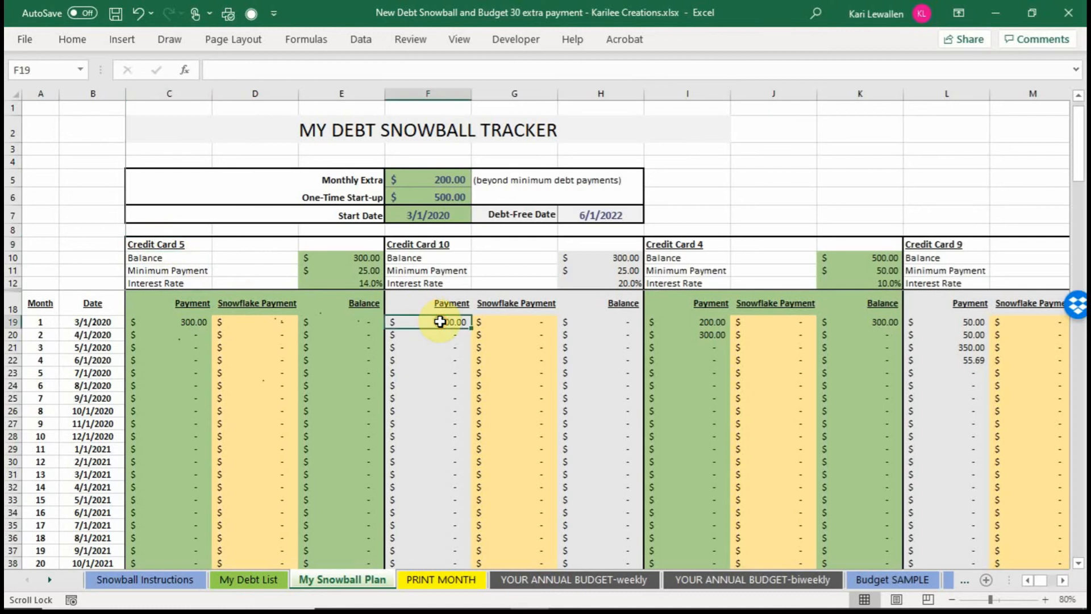
{"action": "left_click", "coordinate": [427, 244]}
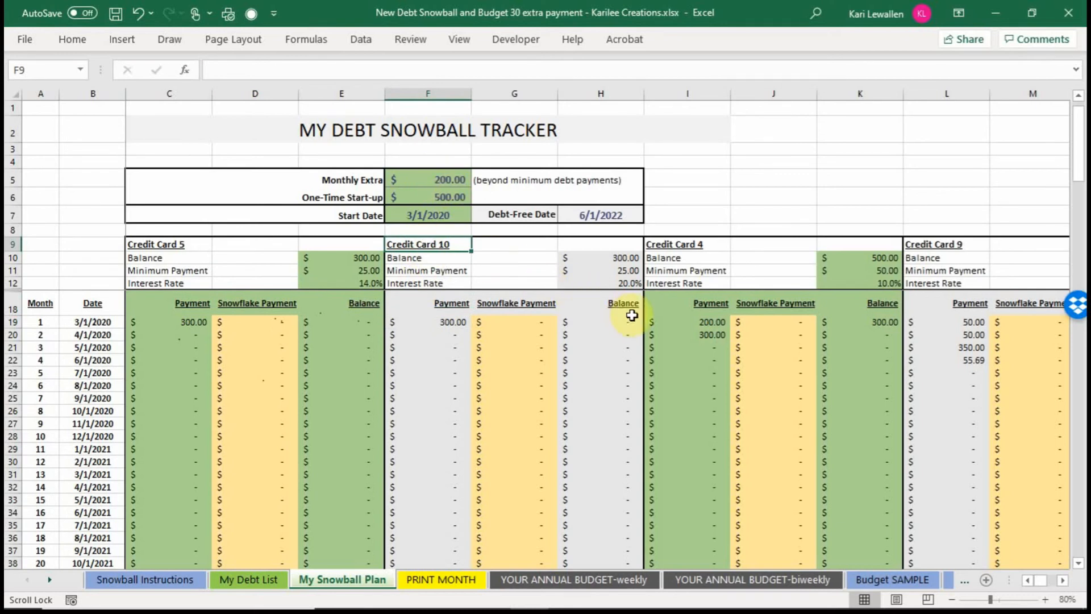
{"action": "left_click", "coordinate": [711, 324]}
{"action": "left_click", "coordinate": [685, 248]}
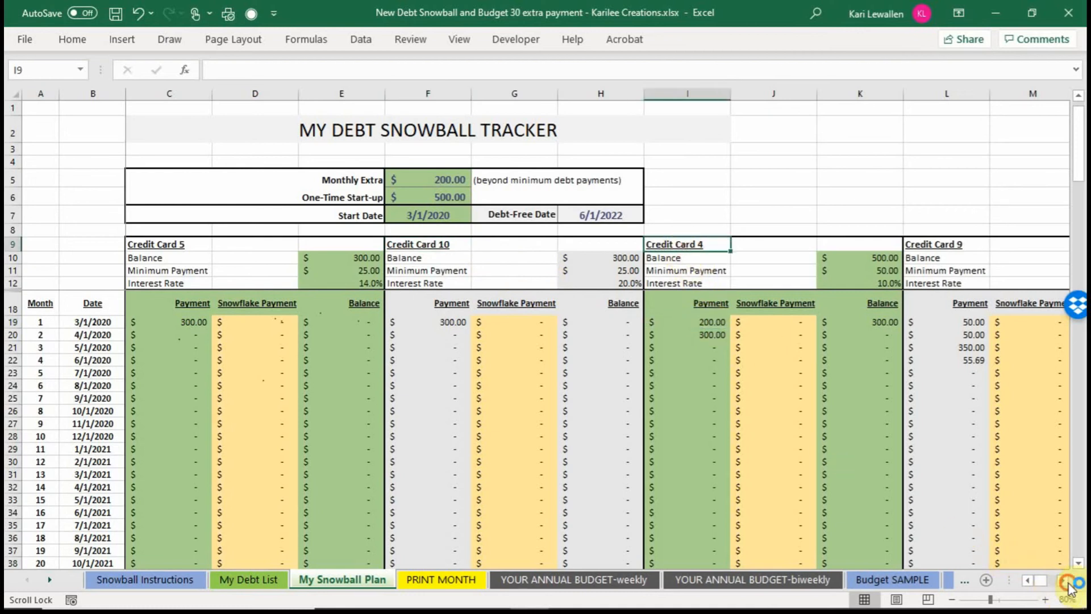
Look through the payment schedules of the remaining debts across the snowball plan, up to the overall payment and balance totals after Car 3.
{"action": "left_click", "coordinate": [1064, 580]}
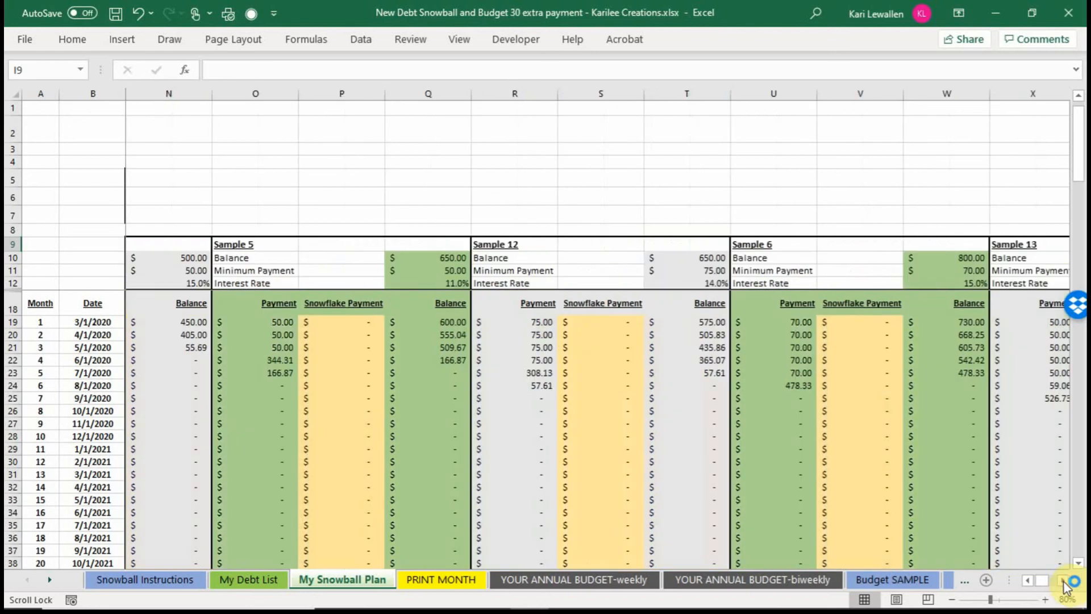
{"action": "left_click", "coordinate": [1064, 580]}
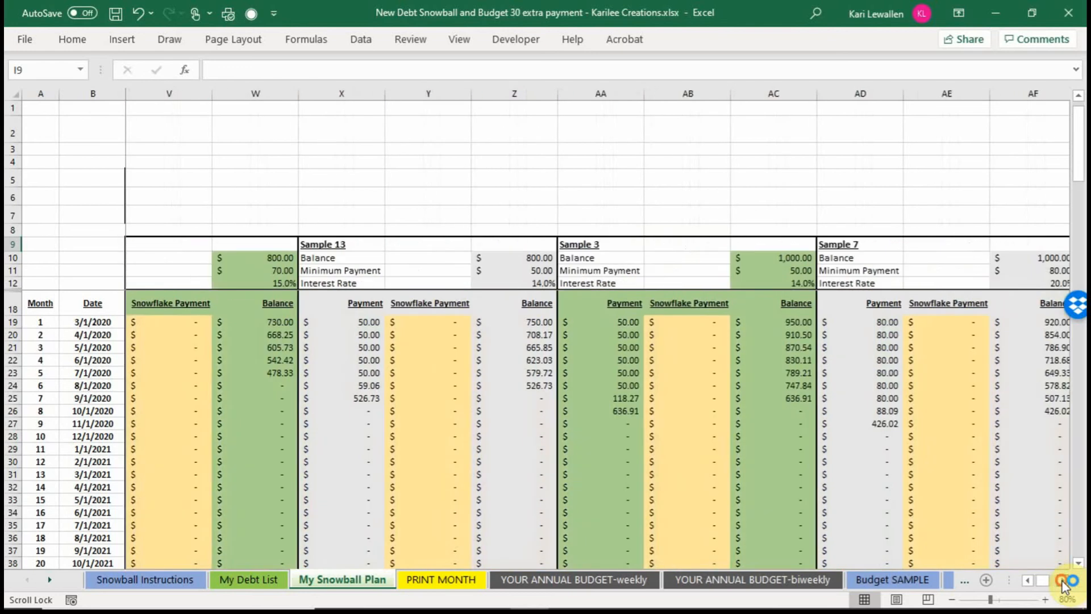
{"action": "left_click", "coordinate": [1064, 580]}
{"action": "left_click", "coordinate": [1064, 581]}
{"action": "left_click", "coordinate": [1064, 581]}
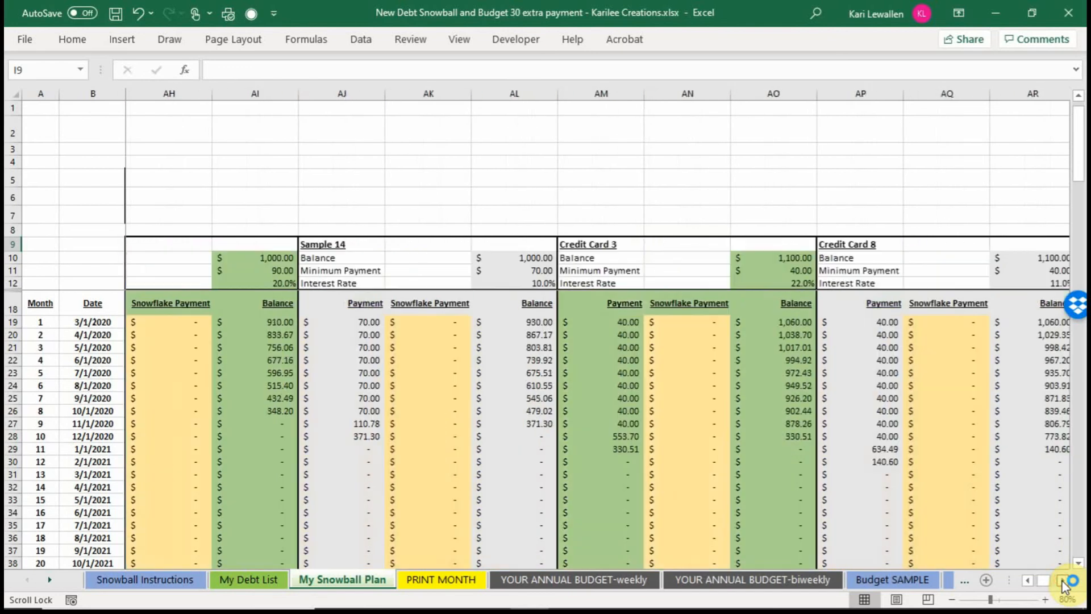
{"action": "left_click", "coordinate": [1063, 581]}
{"action": "left_click", "coordinate": [1064, 581]}
{"action": "left_click", "coordinate": [1063, 581]}
{"action": "left_click", "coordinate": [1064, 581]}
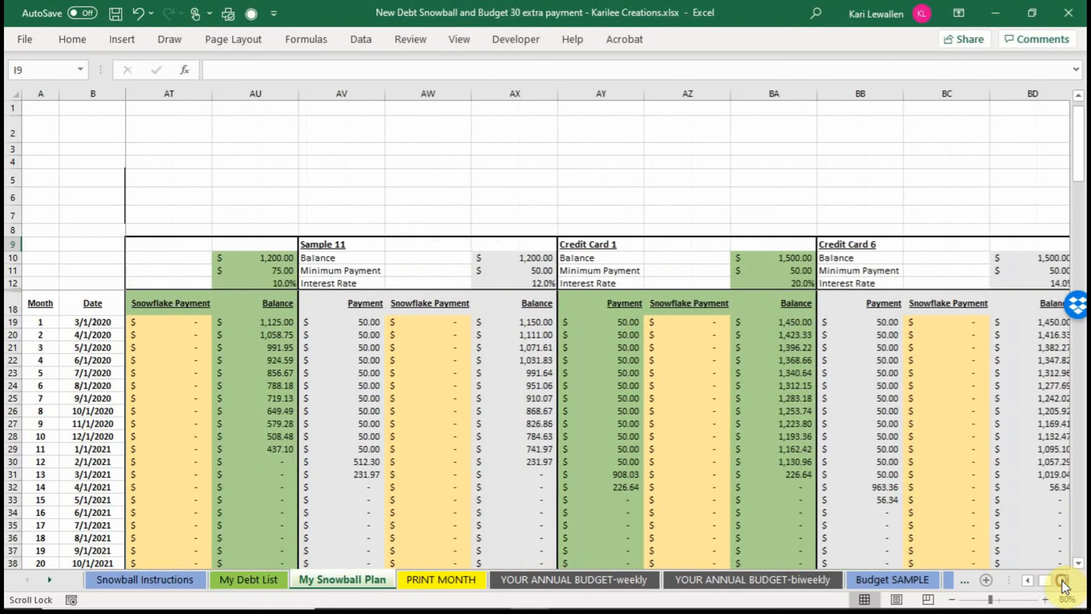
{"action": "left_click", "coordinate": [1064, 581]}
{"action": "left_click", "coordinate": [1064, 581]}
{"action": "left_click", "coordinate": [1064, 581]}
{"action": "left_click", "coordinate": [1064, 581]}
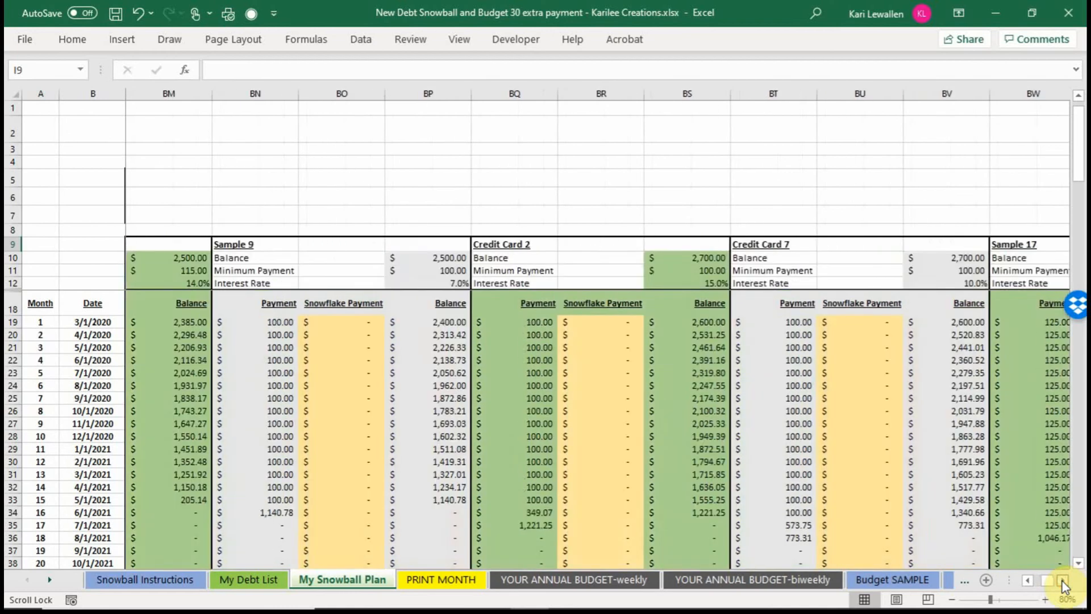
{"action": "left_click", "coordinate": [1064, 581]}
{"action": "left_click", "coordinate": [1063, 581]}
{"action": "left_click", "coordinate": [1064, 580]}
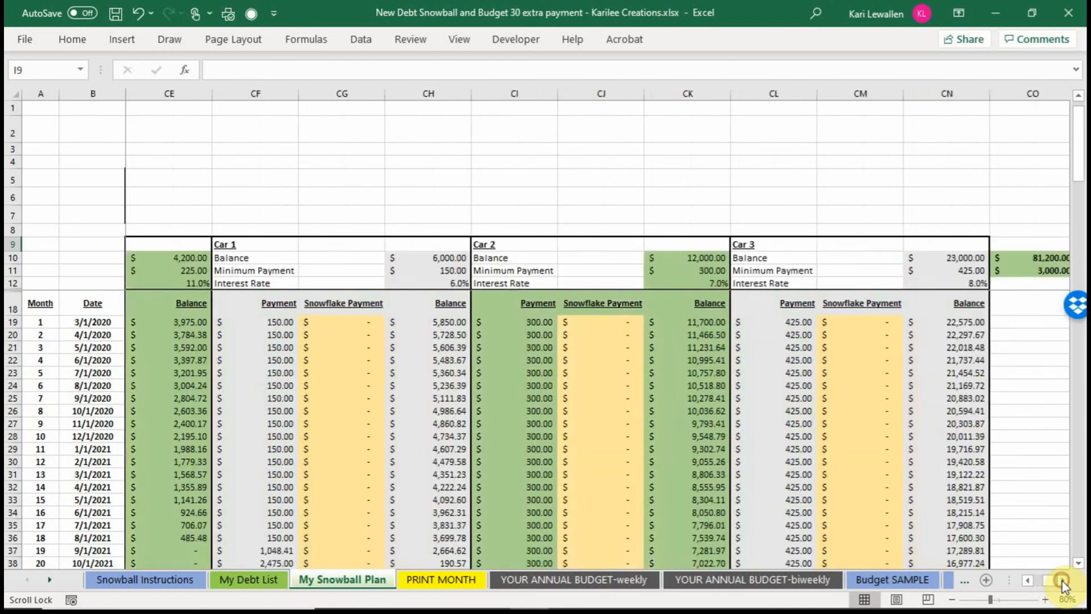
{"action": "left_click", "coordinate": [1064, 580]}
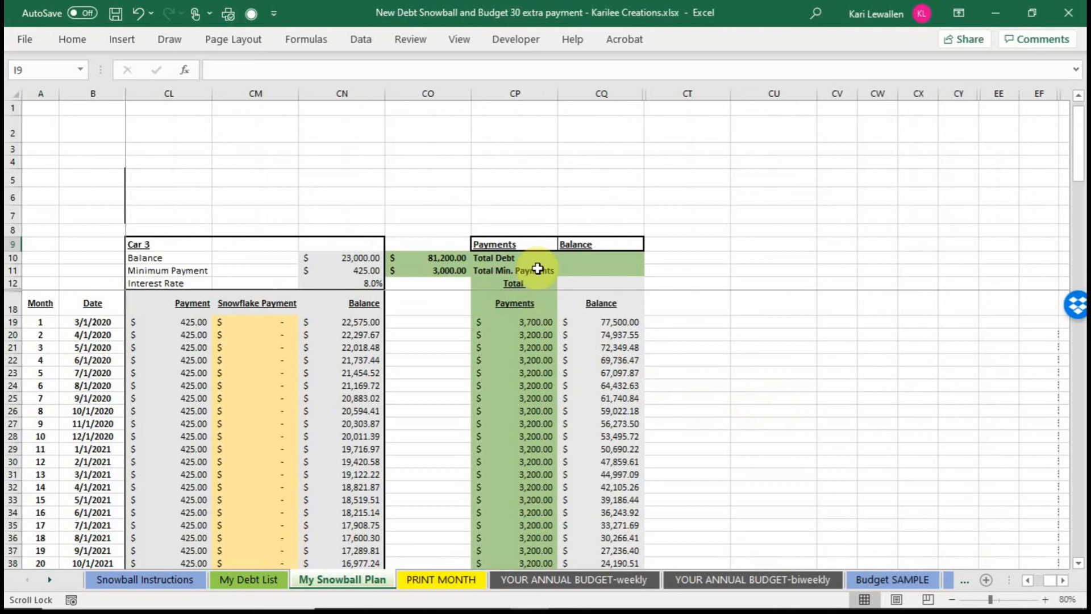
Compare the plan's Total Debt and Total Min. Payments figures with the totals on the My Debt List sheet.
{"action": "left_click", "coordinate": [436, 258]}
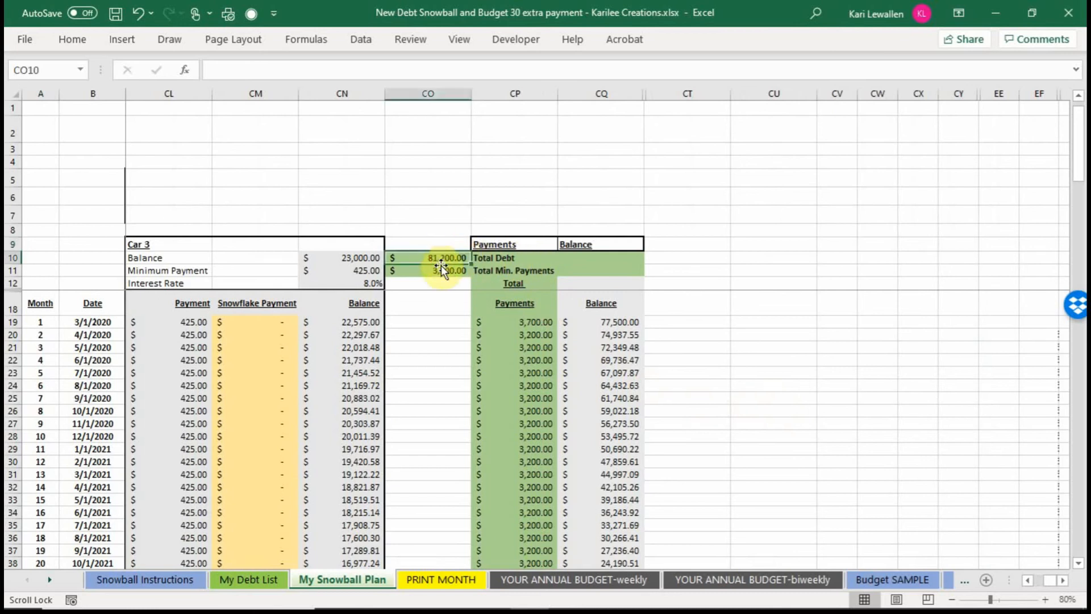
{"action": "left_click", "coordinate": [442, 271]}
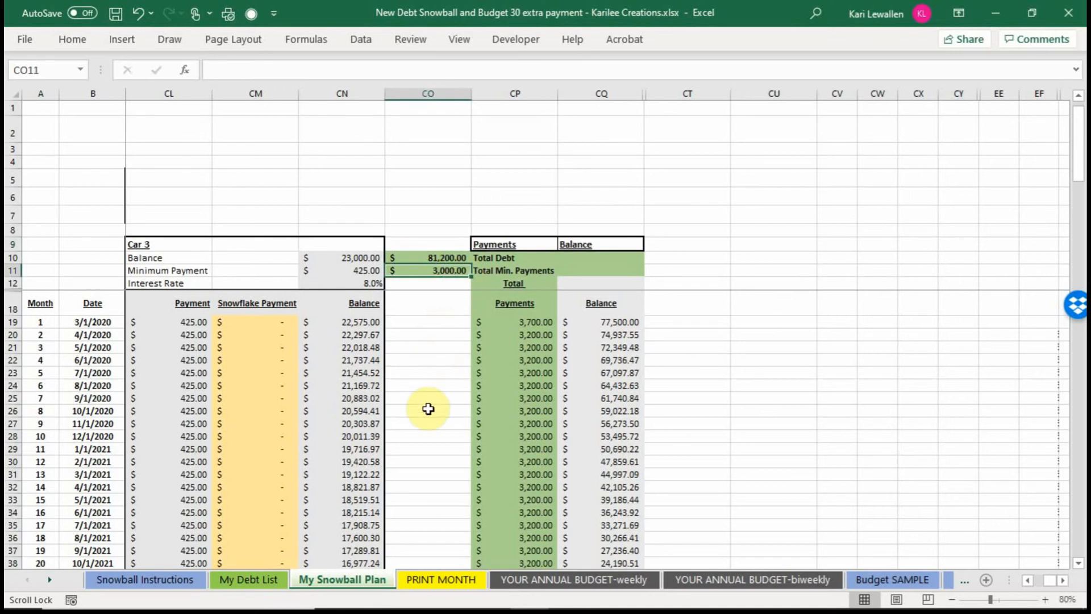
{"action": "left_click", "coordinate": [255, 582]}
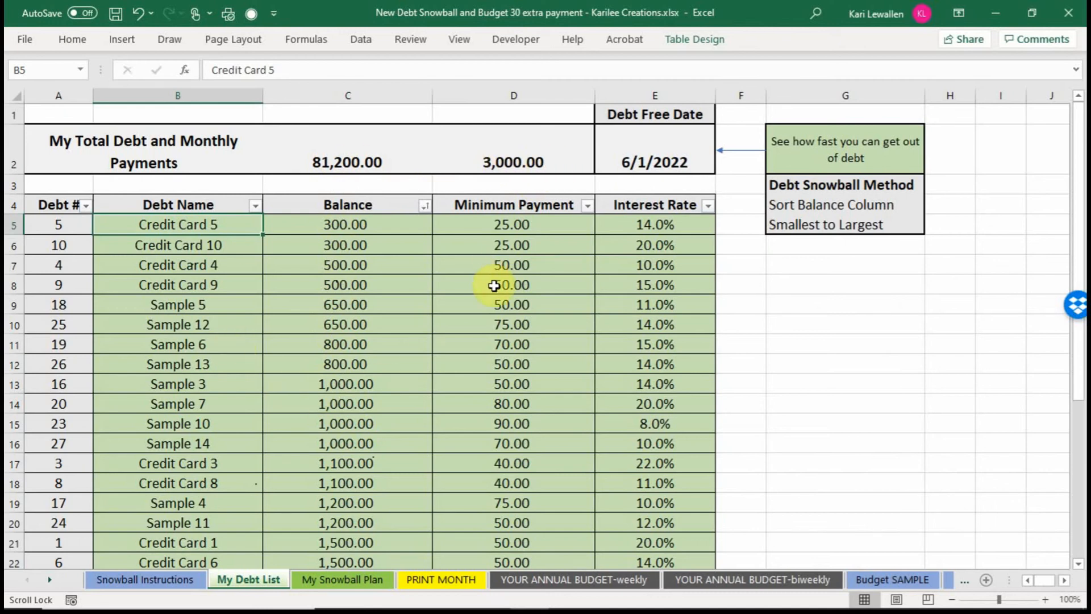
{"action": "left_click", "coordinate": [346, 579]}
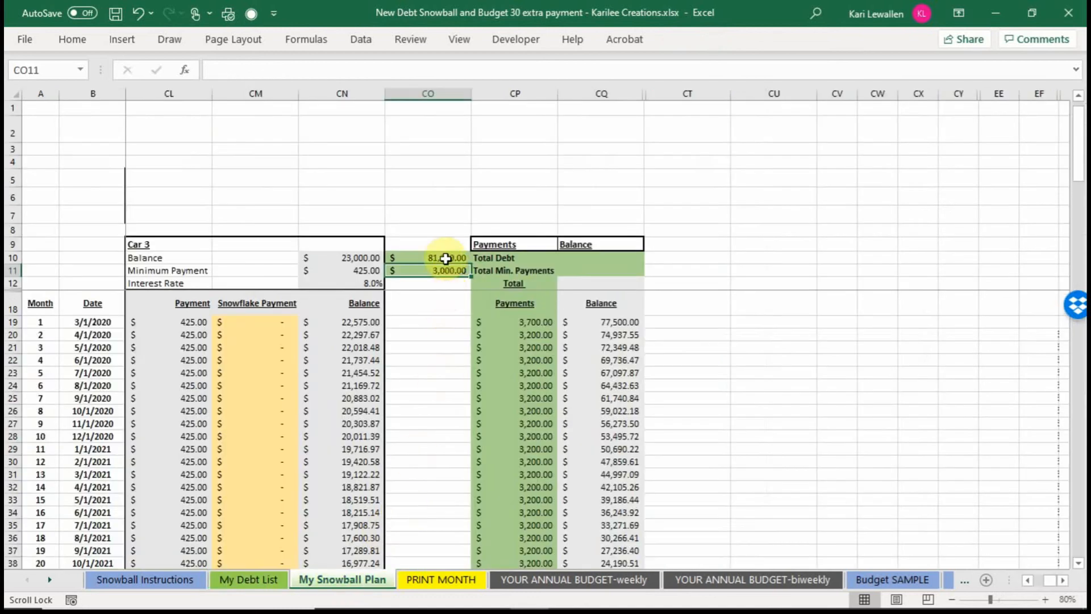
{"action": "left_click", "coordinate": [261, 580]}
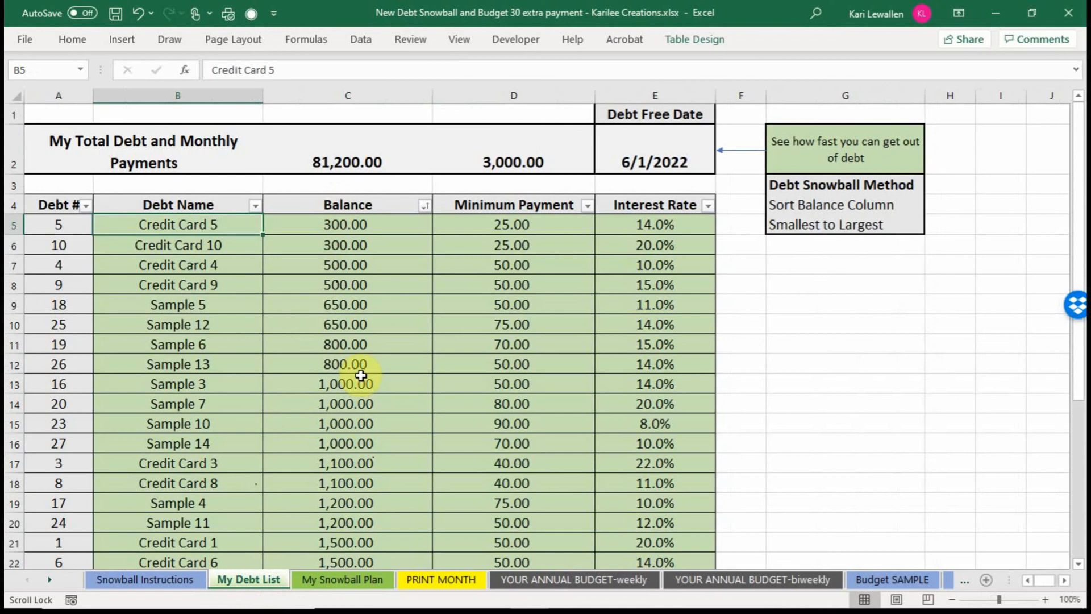
{"action": "left_click", "coordinate": [330, 580]}
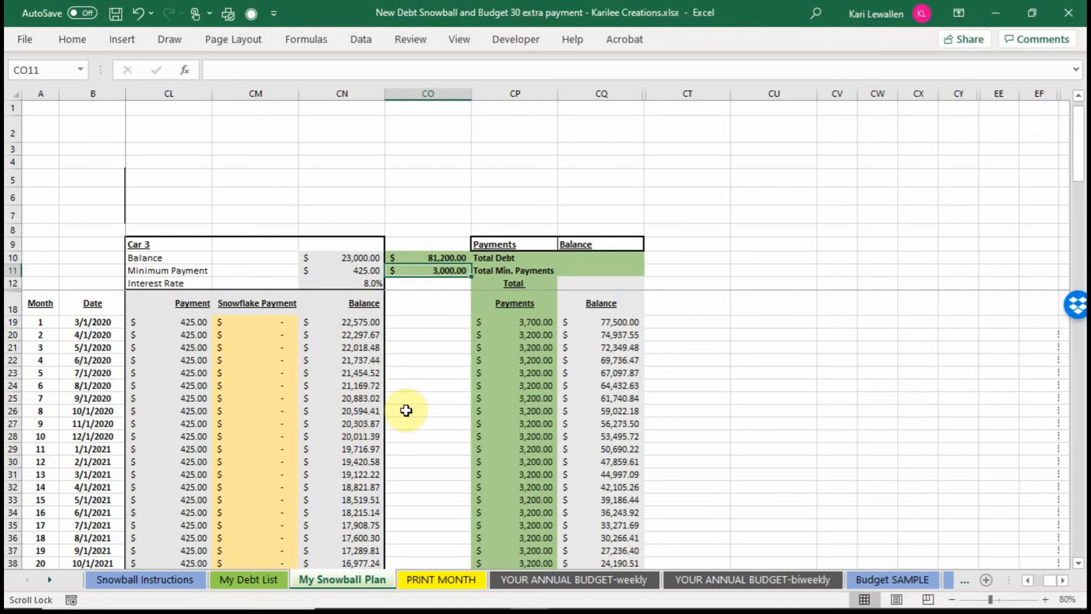
Review the monthly Total Payments and Balance columns on the snowball plan, from the first two months through to payoff.
{"action": "left_click", "coordinate": [548, 321]}
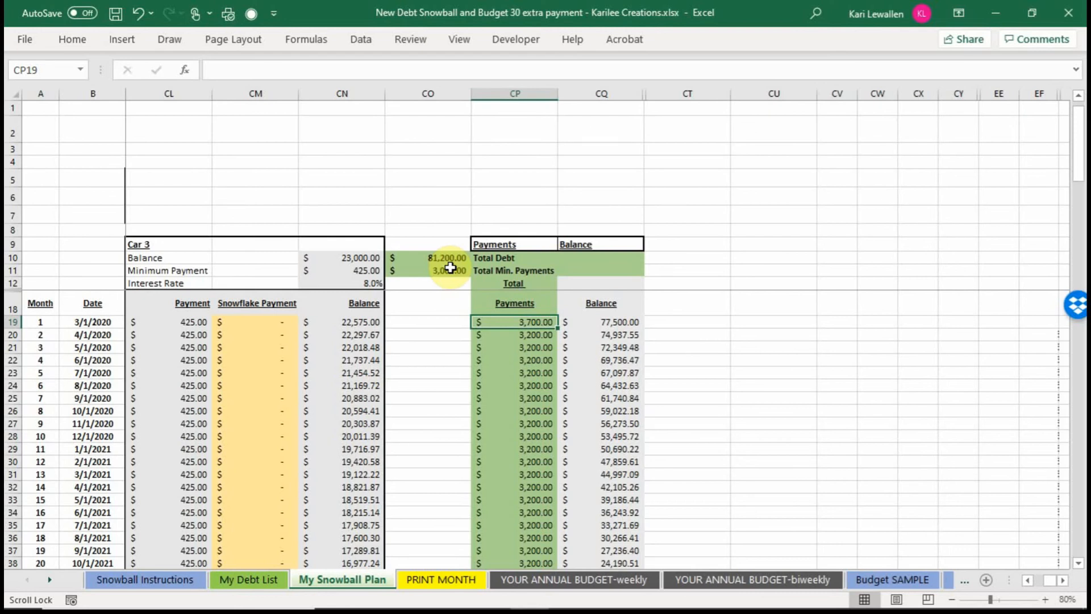
{"action": "left_click", "coordinate": [532, 334]}
{"action": "scroll", "coordinate": [520, 483], "scroll_direction": "down", "scroll_amount": 2}
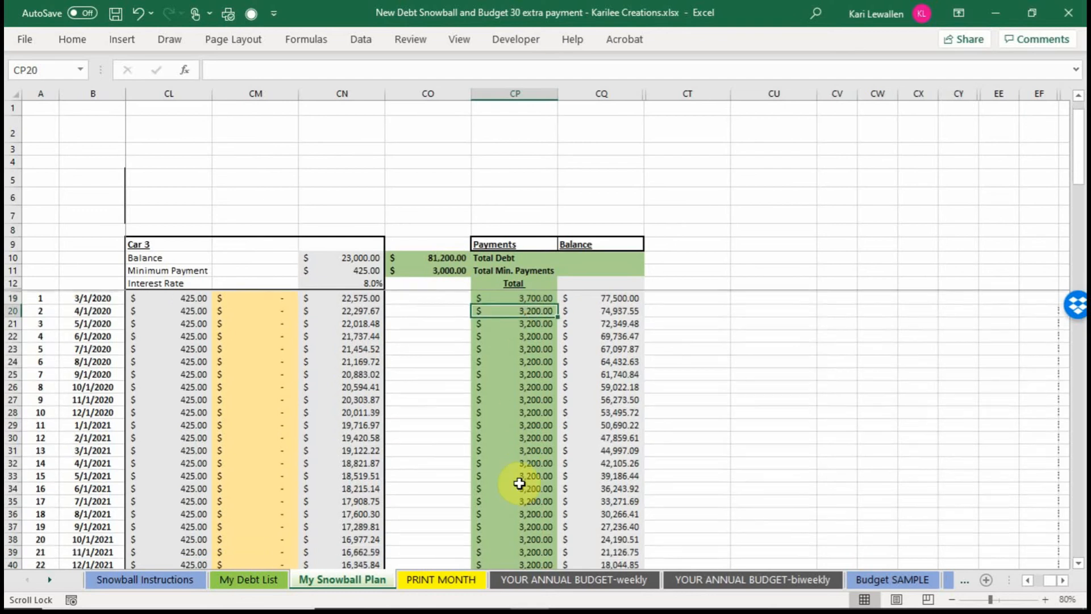
{"action": "scroll", "coordinate": [519, 483], "scroll_direction": "down", "scroll_amount": 1}
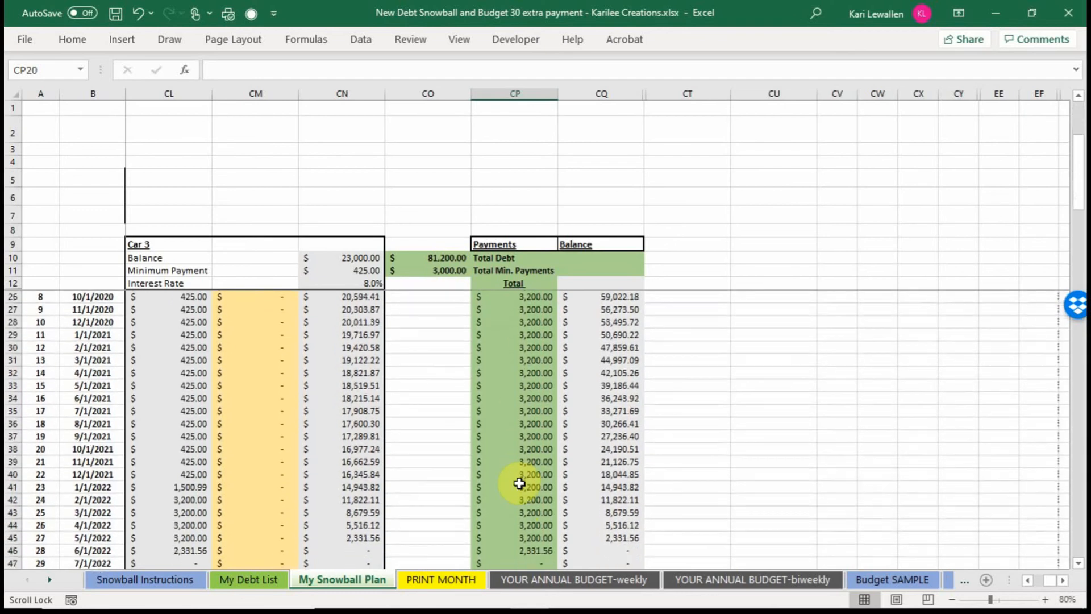
Check the Total Payments for the last two payoff months, 5/1/2022 and 6/1/2022, on the snowball plan.
{"action": "left_click", "coordinate": [541, 515]}
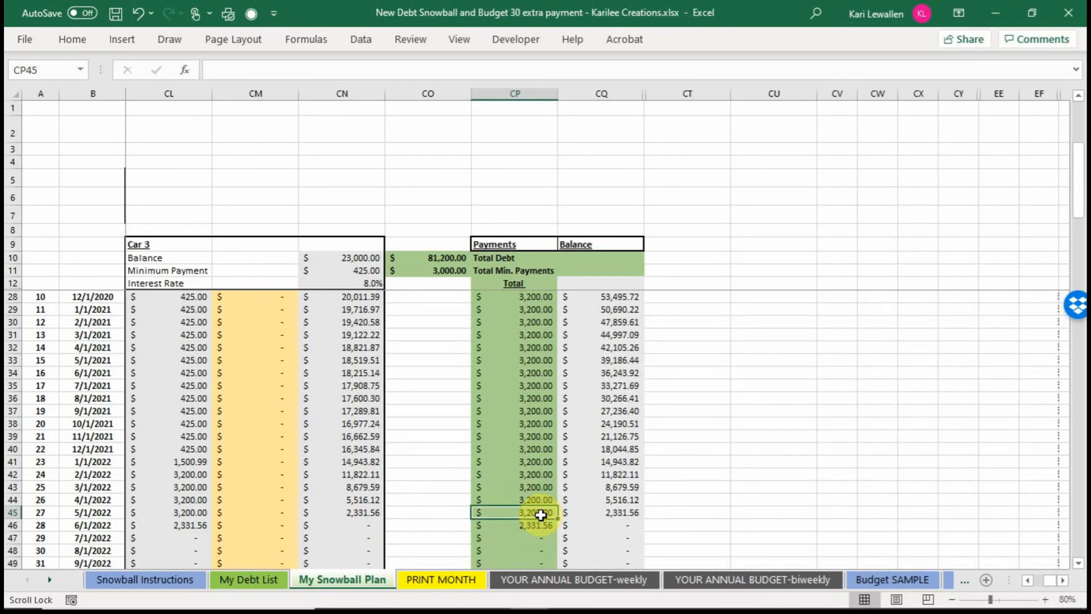
{"action": "left_click", "coordinate": [537, 525]}
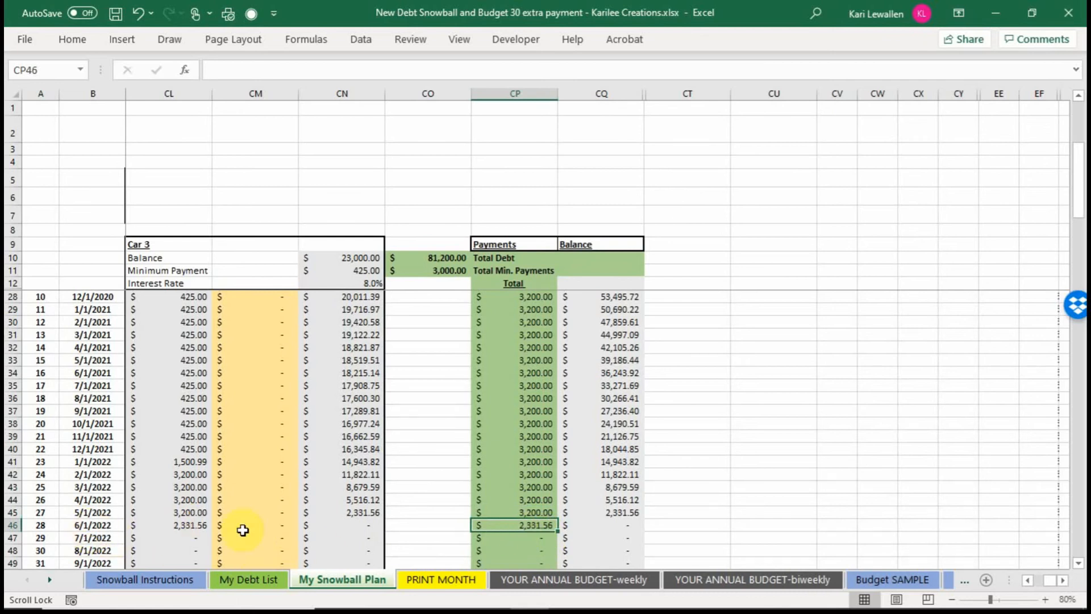
{"action": "left_click", "coordinate": [522, 527]}
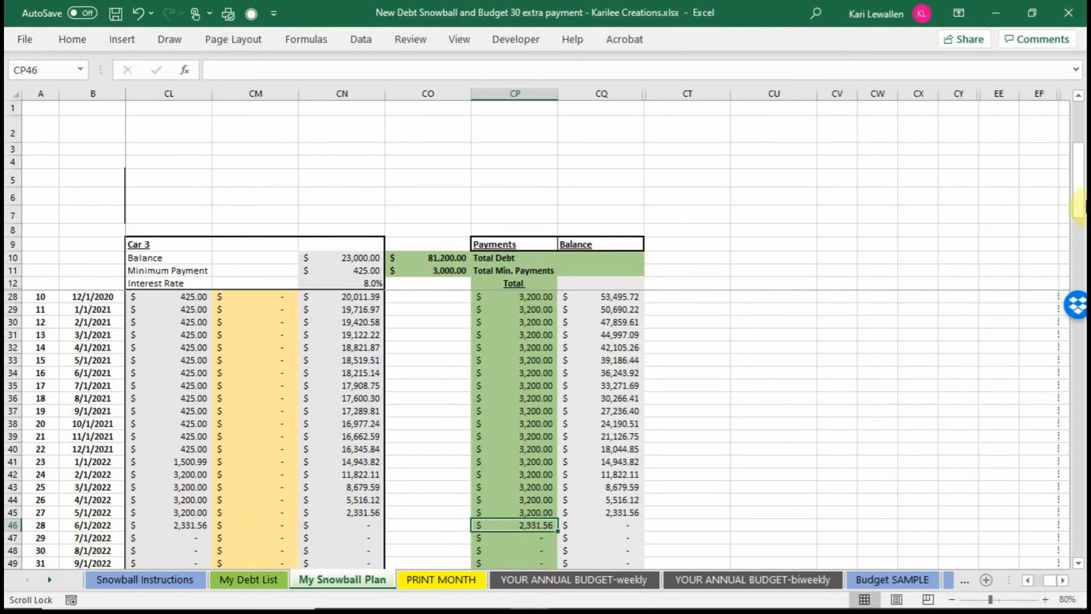
{"action": "left_click_drag", "start_coordinate": [1080, 181], "coordinate": [1082, 147]}
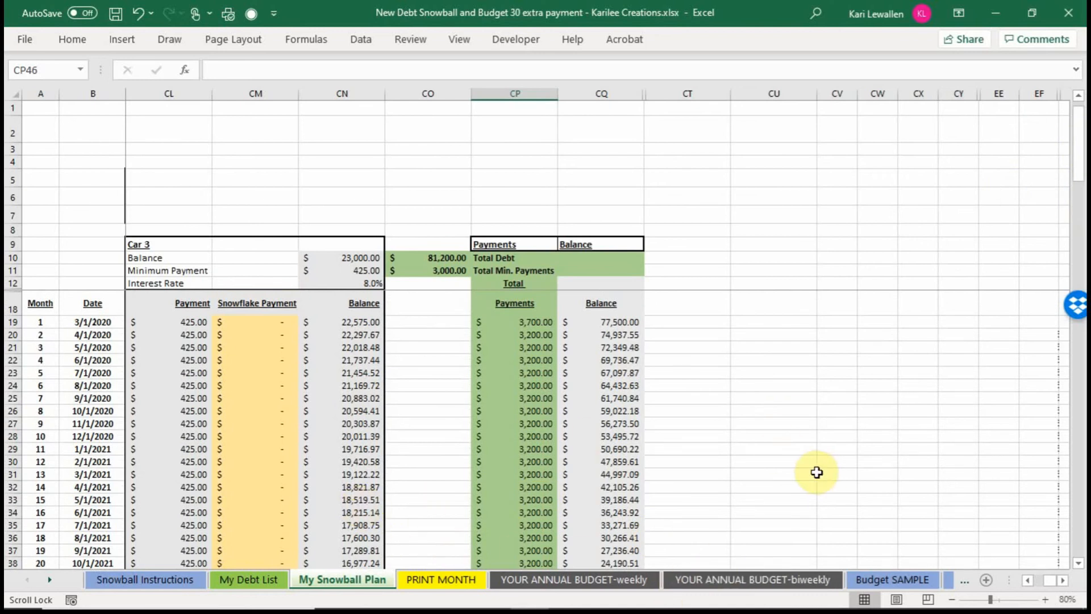
{"action": "key", "text": "Home"}
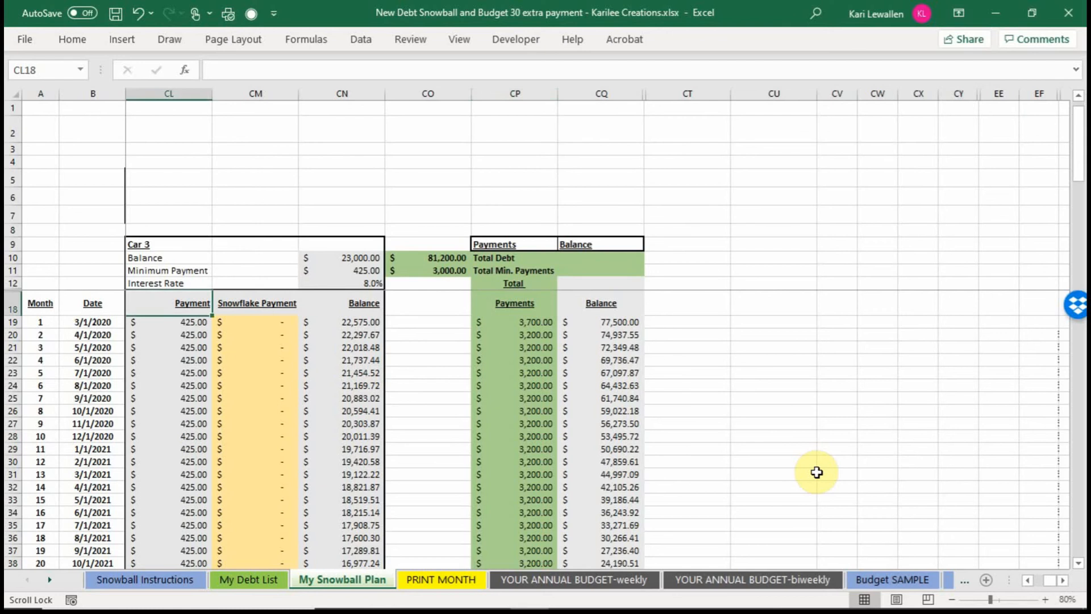
{"action": "key", "text": "Left"}
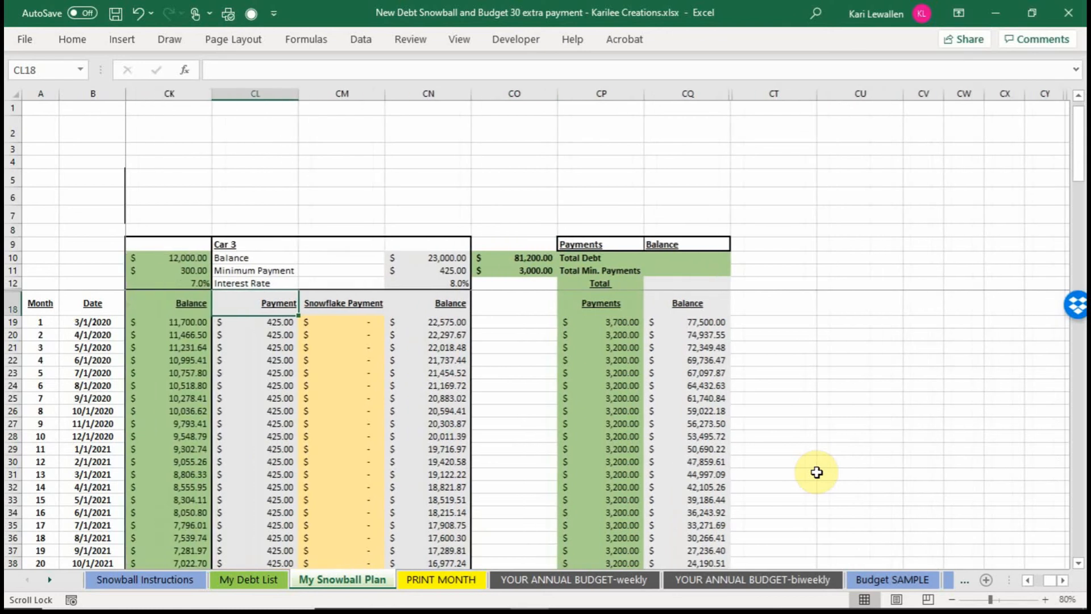
{"action": "left_click", "coordinate": [96, 326]}
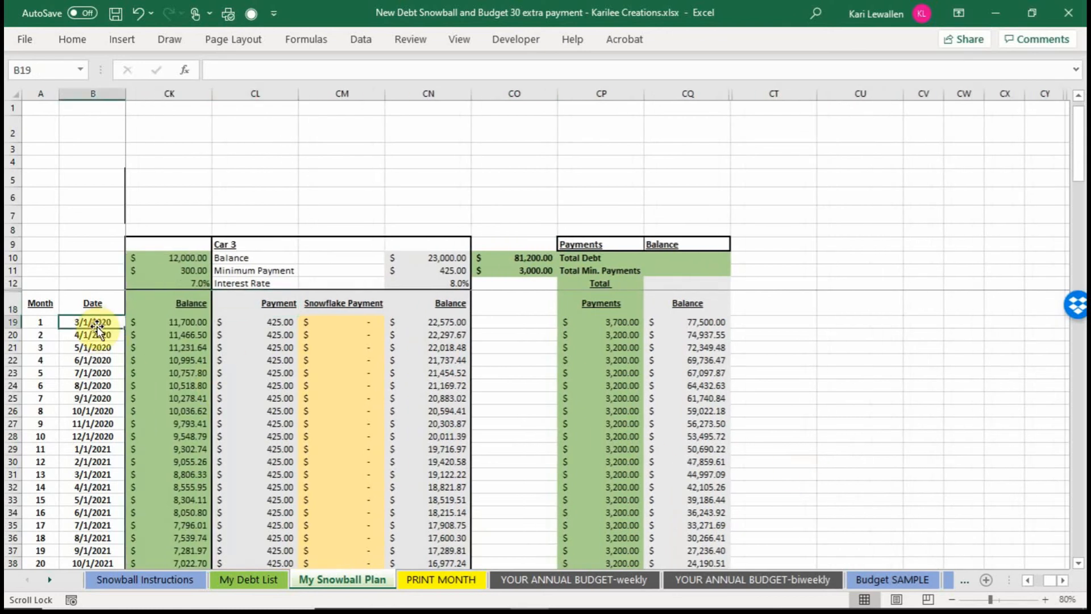
{"action": "key", "text": "Right"}
{"action": "key", "text": "Right"}
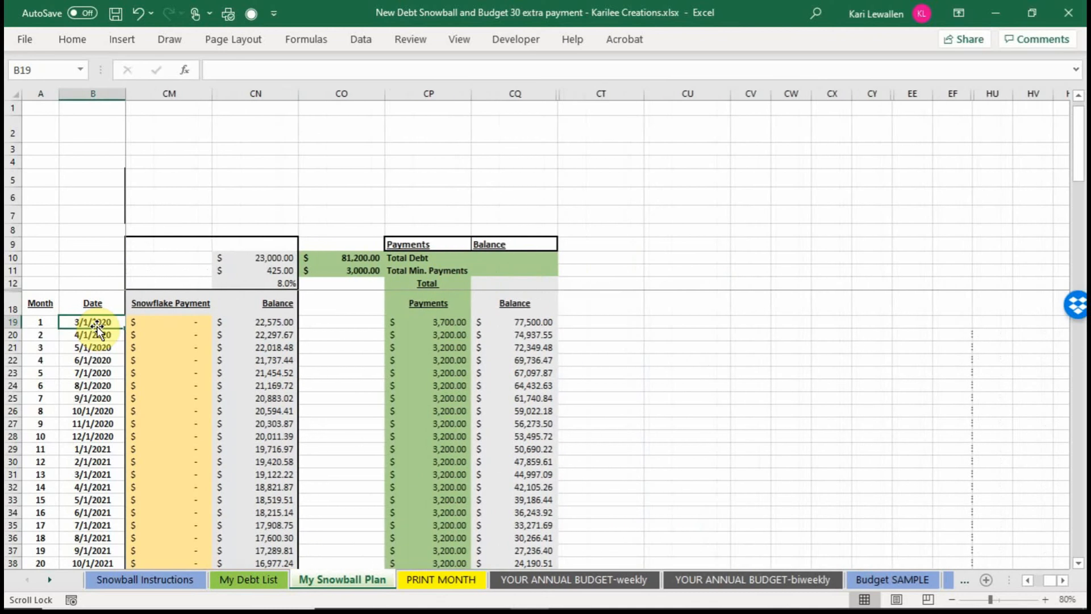
{"action": "key", "text": "Left"}
{"action": "key", "text": "Left"}
{"action": "key", "text": "Left"}
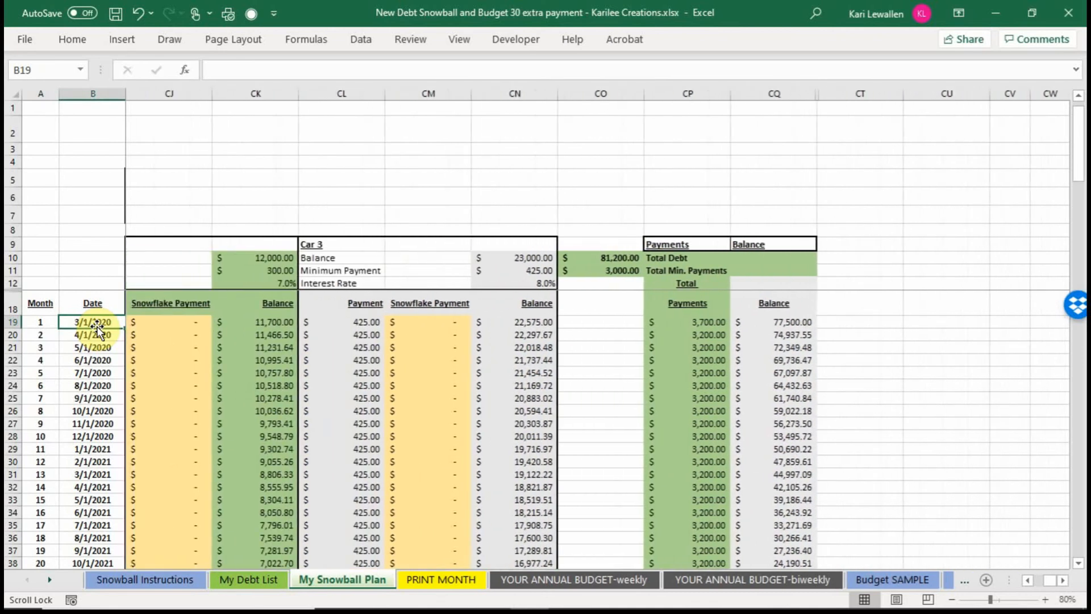
{"action": "left_click", "coordinate": [38, 109]}
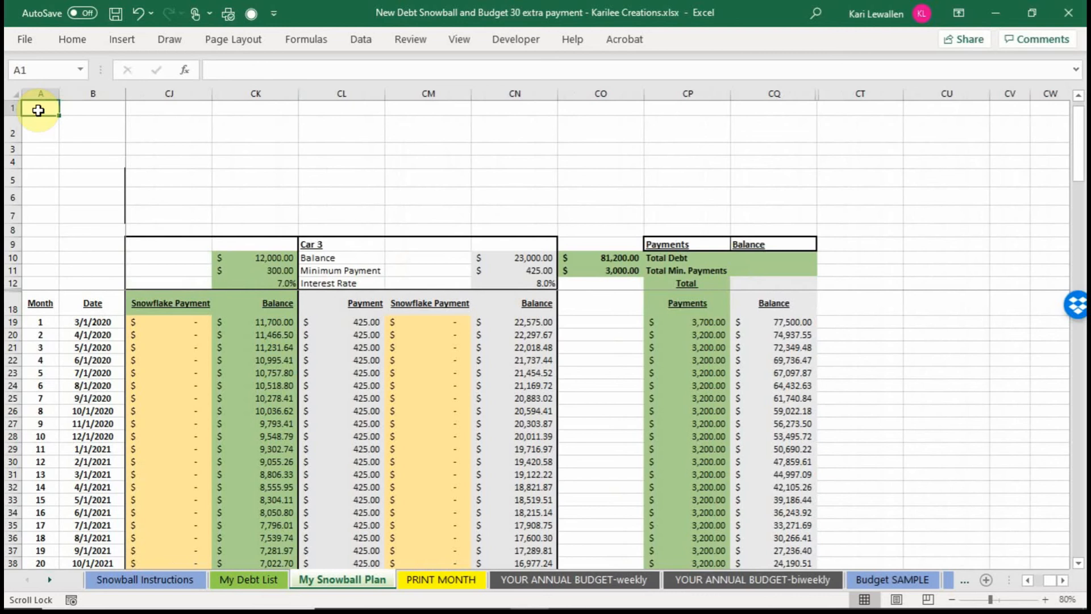
{"action": "key", "text": "Right"}
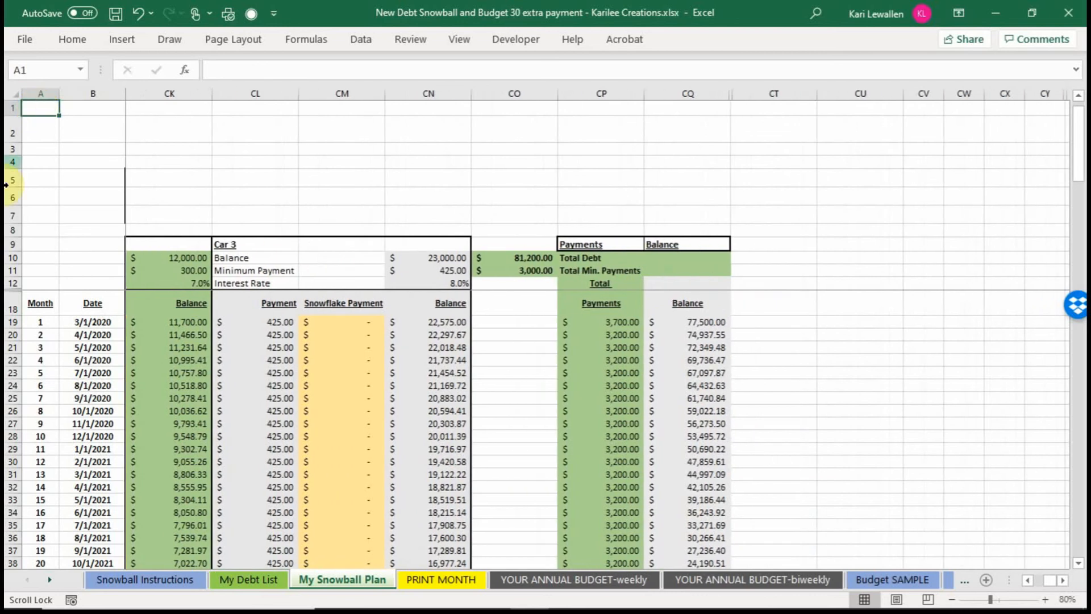
Enter a snowflake payment of 425 for Car 3 in month 1, dated 3/1/2020.
{"action": "left_click", "coordinate": [353, 321]}
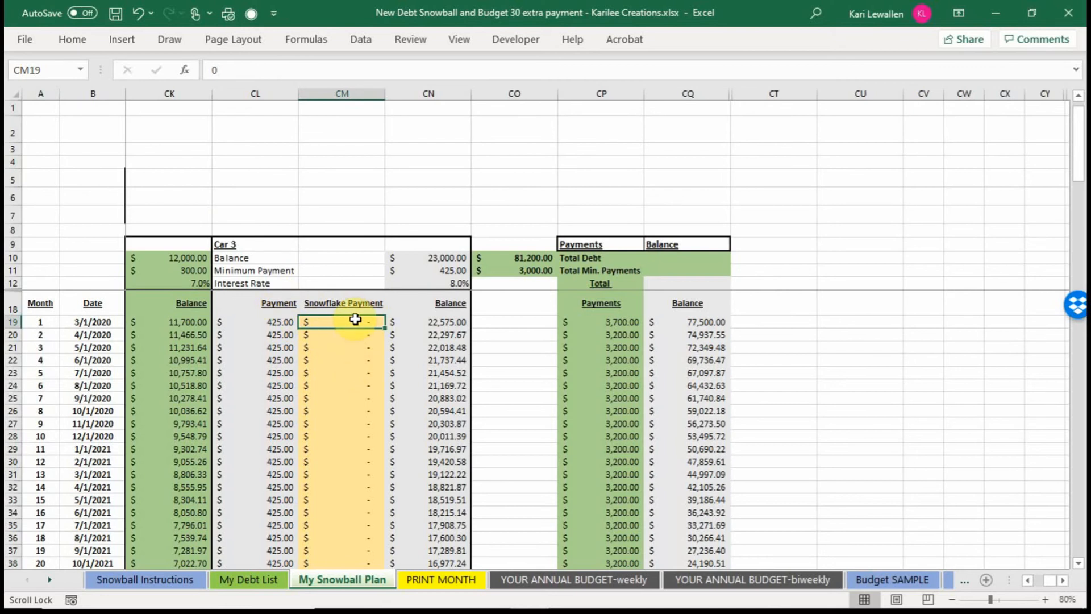
{"action": "scroll", "coordinate": [355, 320], "scroll_direction": "left", "scroll_amount": 4}
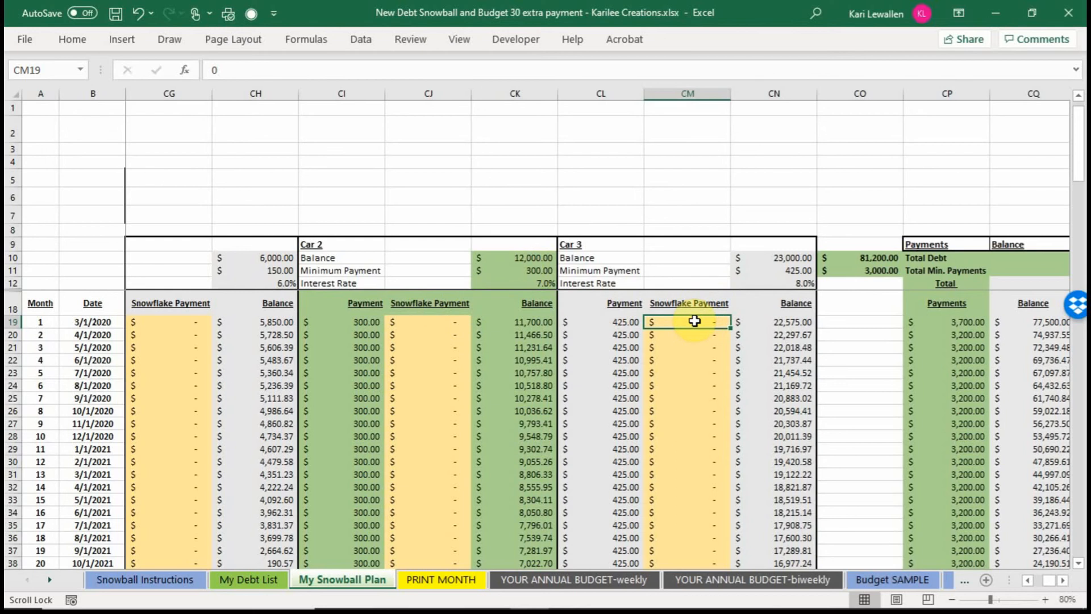
{"action": "type", "text": "425"}
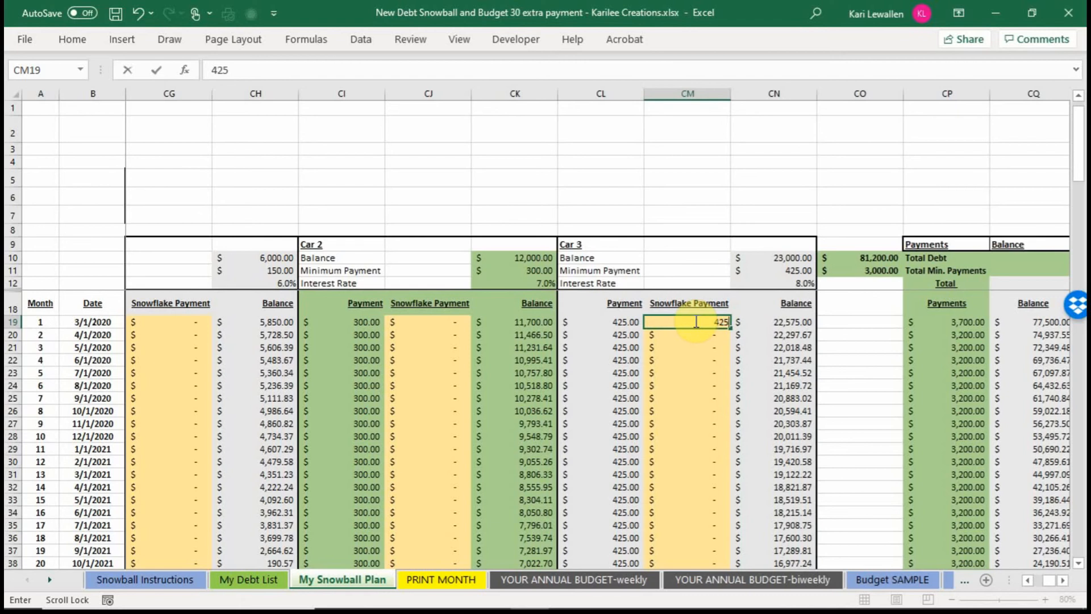
{"action": "key", "text": "Return"}
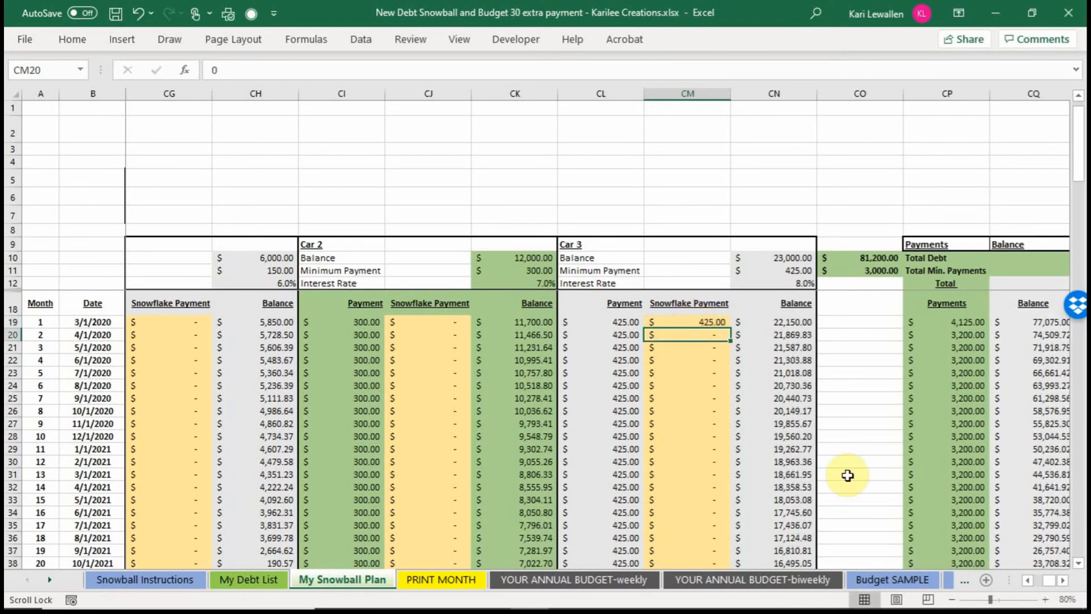
Review how the Car 3 snowflake payment affects the Total Payments and Balance columns through the final payoff month.
{"action": "left_click", "coordinate": [1063, 584]}
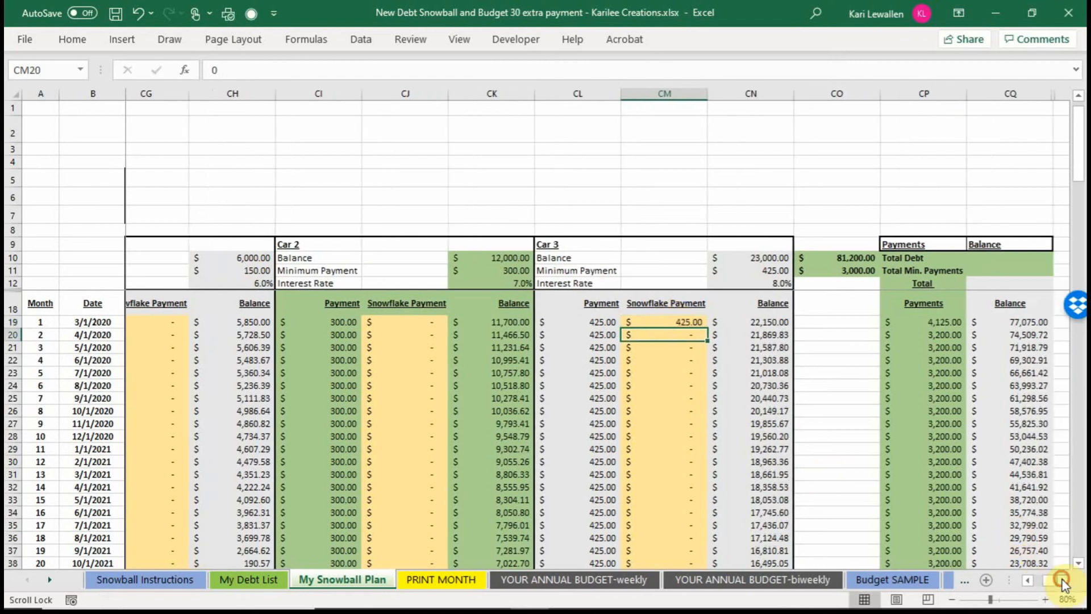
{"action": "left_click", "coordinate": [1063, 585]}
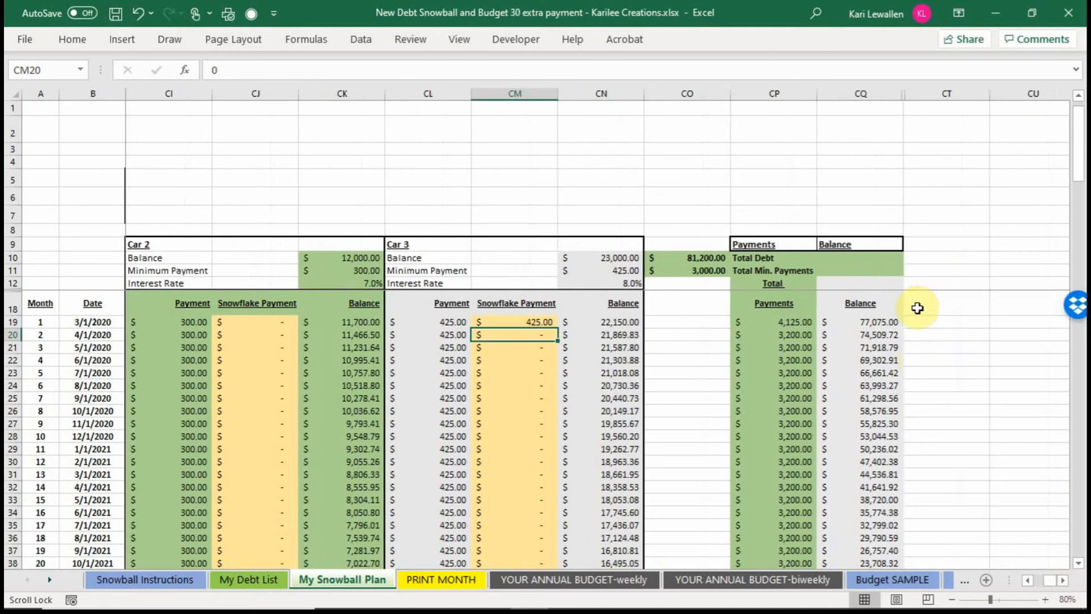
{"action": "left_click", "coordinate": [1079, 564]}
{"action": "left_click", "coordinate": [1079, 564]}
{"action": "left_click", "coordinate": [1079, 563]}
{"action": "left_click", "coordinate": [1079, 564]}
{"action": "left_click", "coordinate": [1080, 564]}
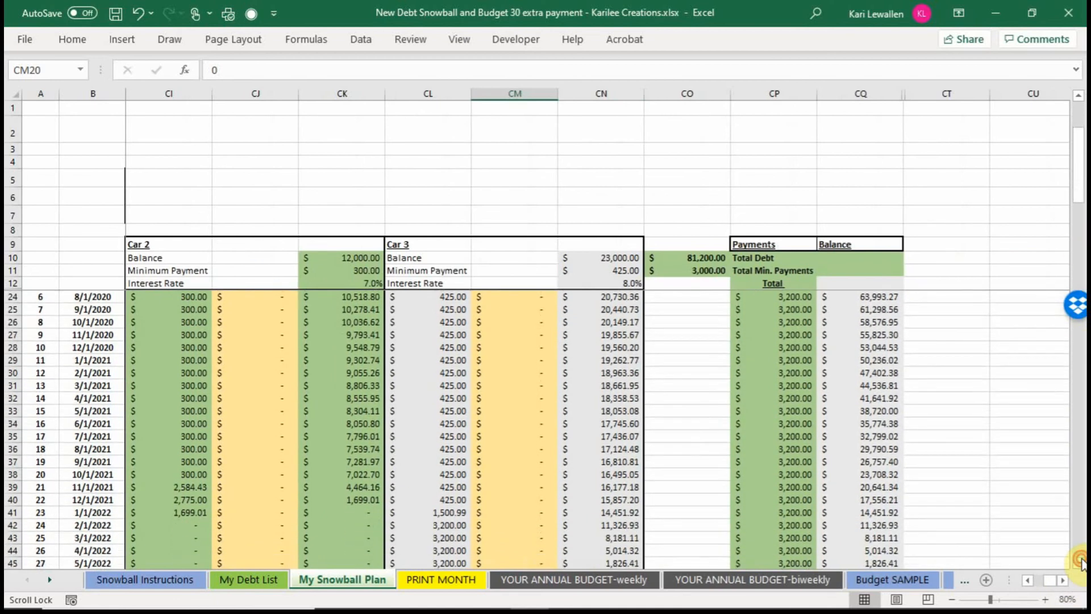
{"action": "left_click", "coordinate": [1080, 563]}
{"action": "left_click", "coordinate": [1080, 564]}
{"action": "left_click", "coordinate": [1080, 563]}
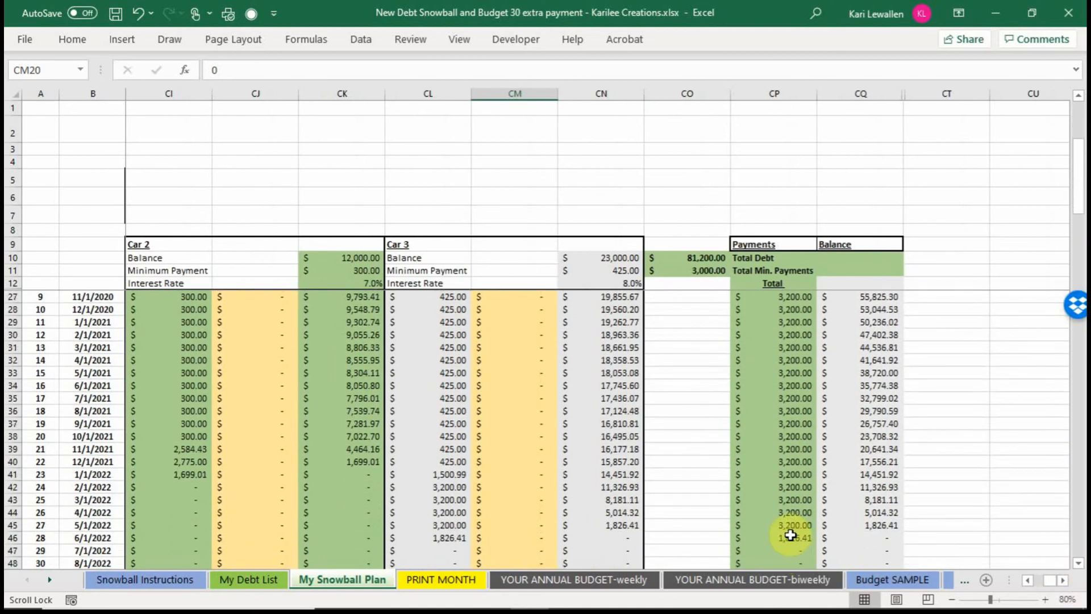
{"action": "left_click", "coordinate": [790, 536]}
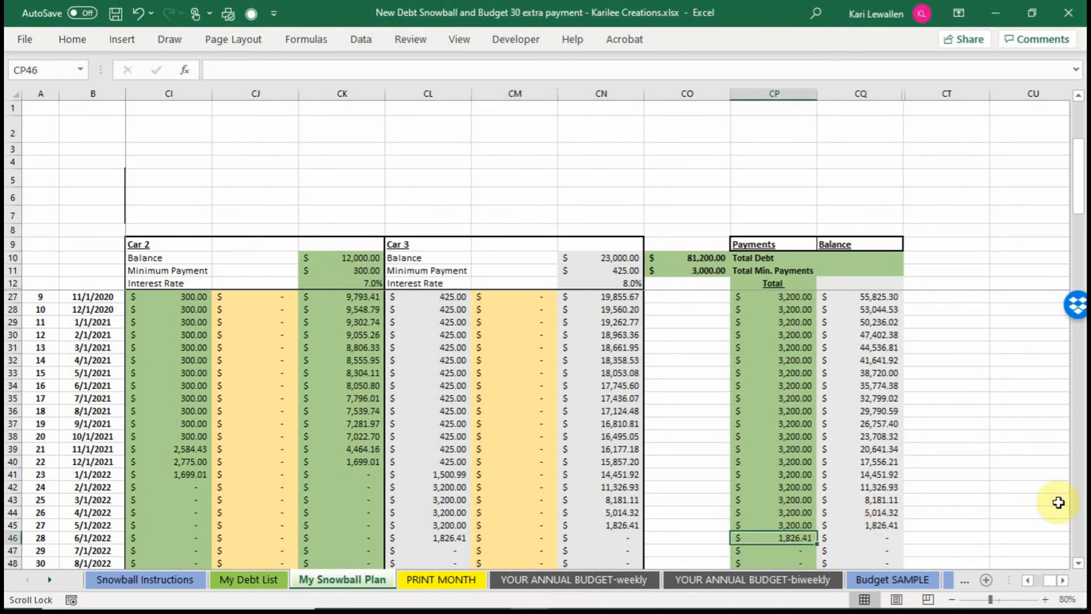
{"action": "left_click_drag", "start_coordinate": [1079, 170], "coordinate": [1078, 136]}
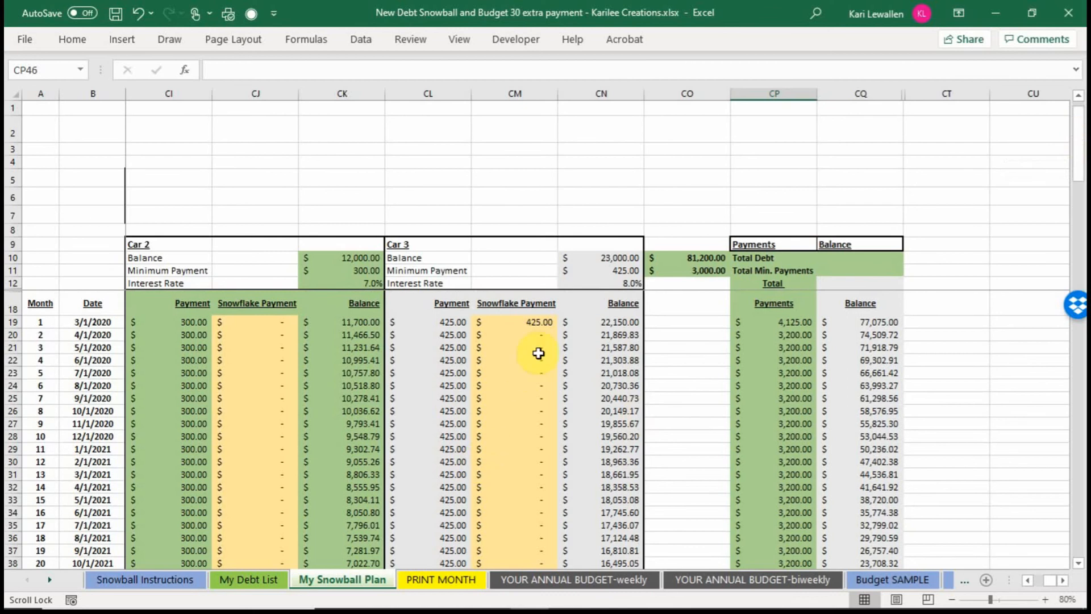
Enter a snowflake payment of 300 for Car 2 in month 1, dated 3/1/2020.
{"action": "left_click", "coordinate": [539, 322]}
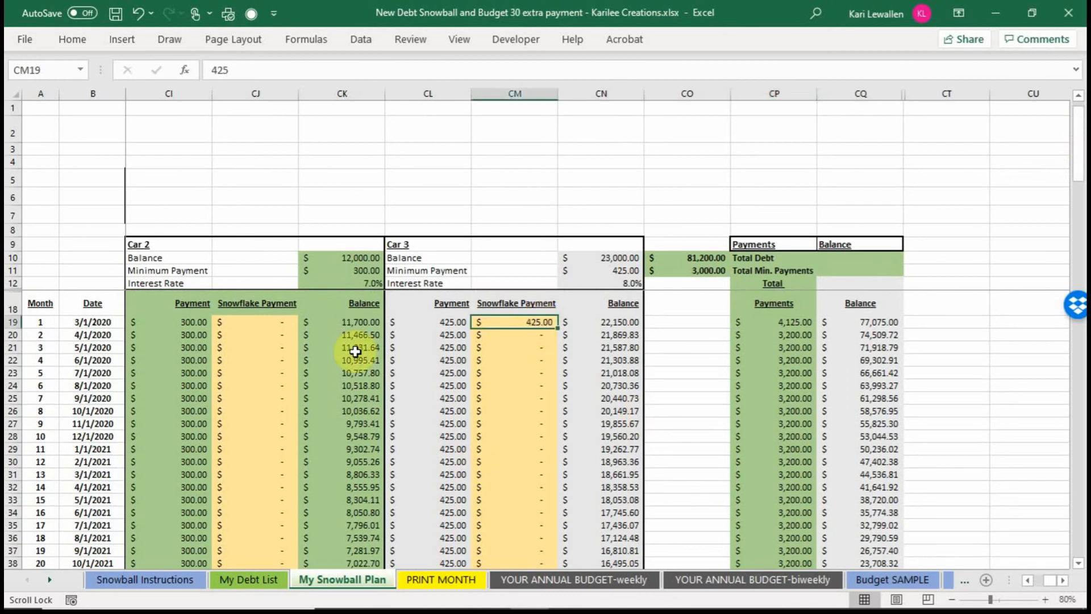
{"action": "left_click", "coordinate": [281, 323]}
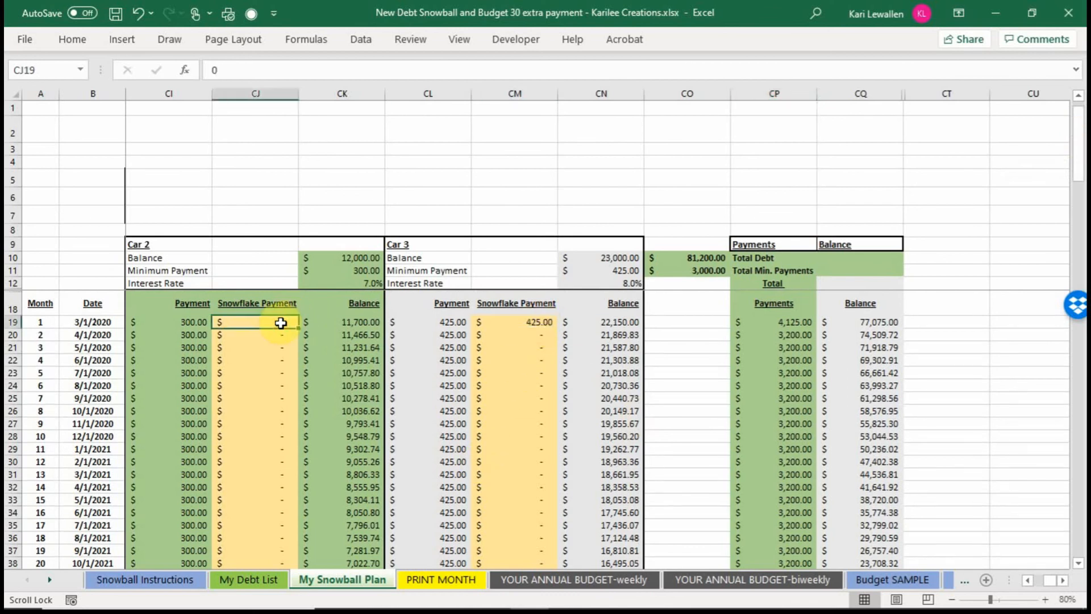
{"action": "type", "text": "300"}
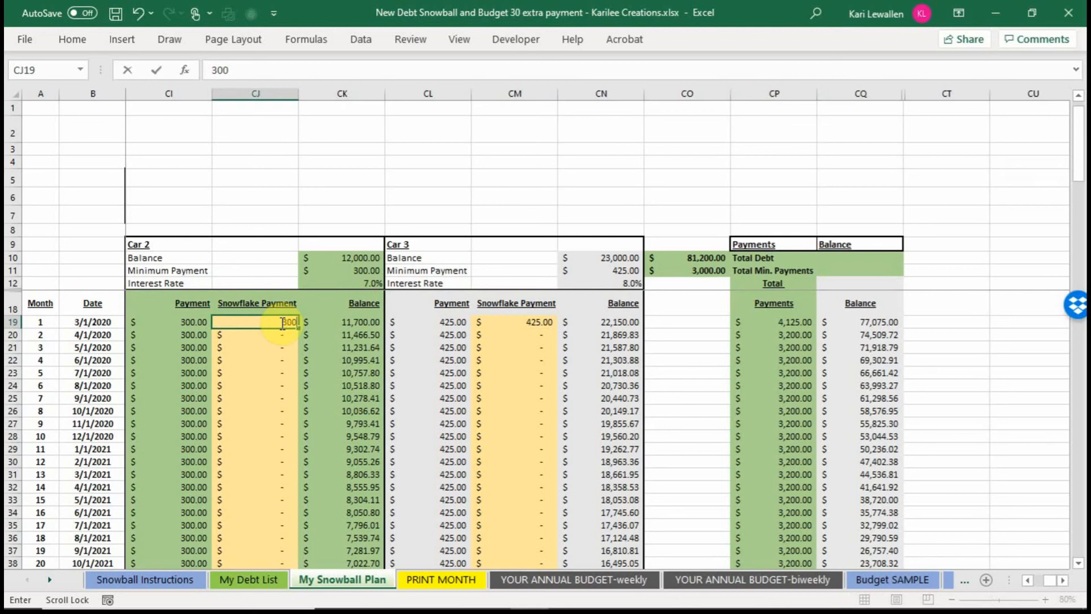
{"action": "key", "text": "Return"}
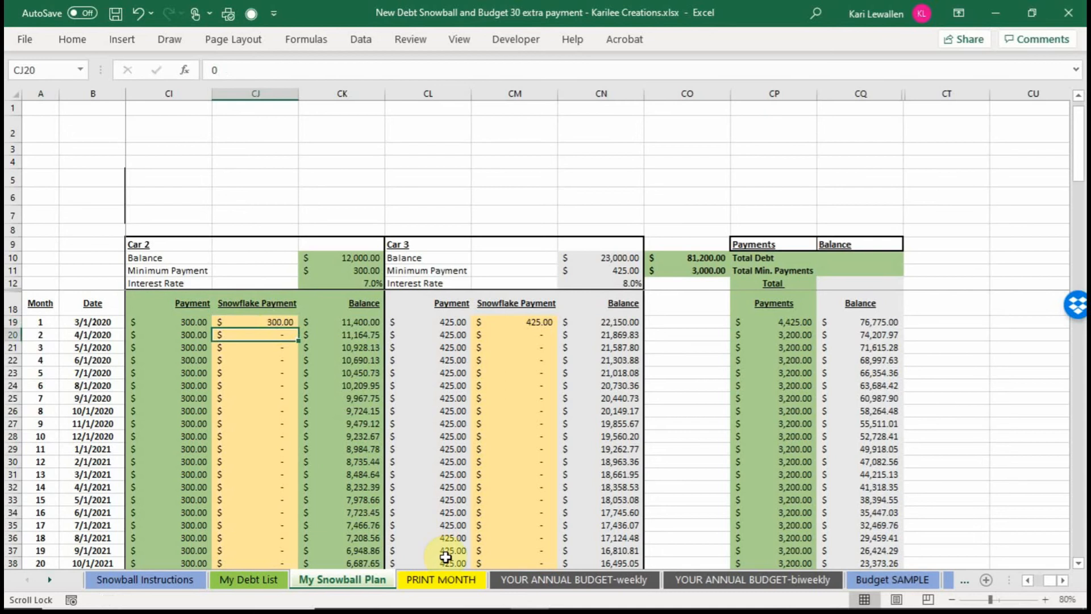
Open the PRINT MONTH sheet and choose 3/1/2020 as the date for the monthly payments to make.
{"action": "left_click", "coordinate": [469, 578]}
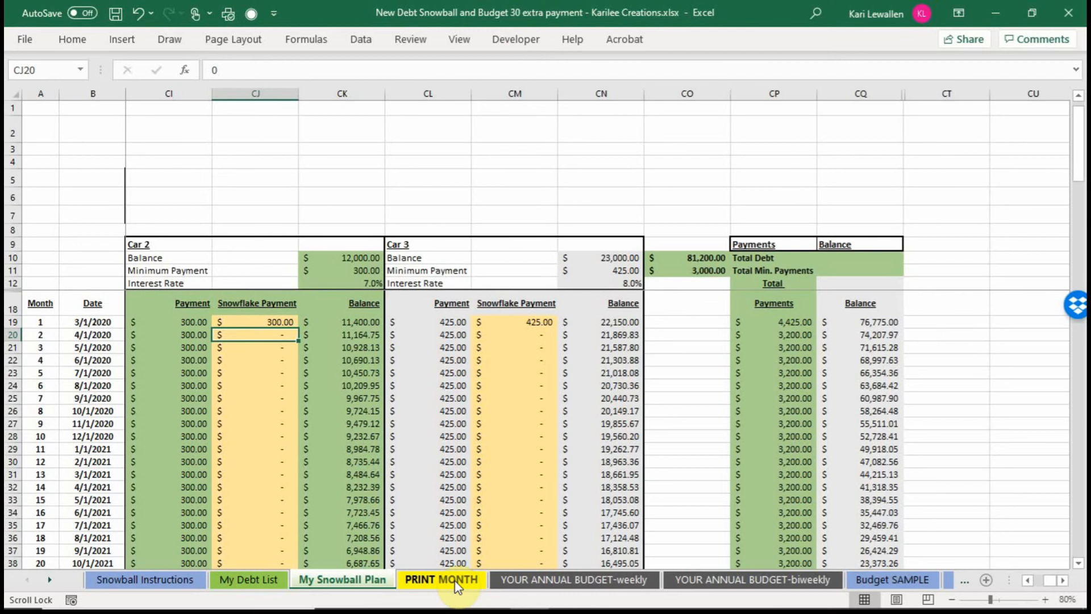
{"action": "left_click", "coordinate": [458, 587]}
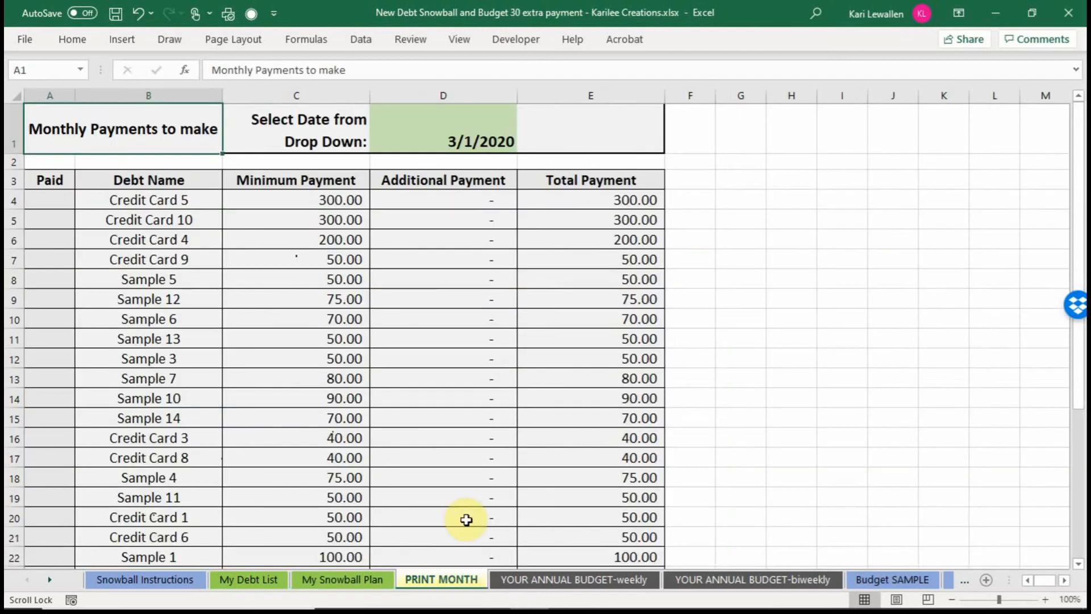
{"action": "left_click", "coordinate": [494, 136]}
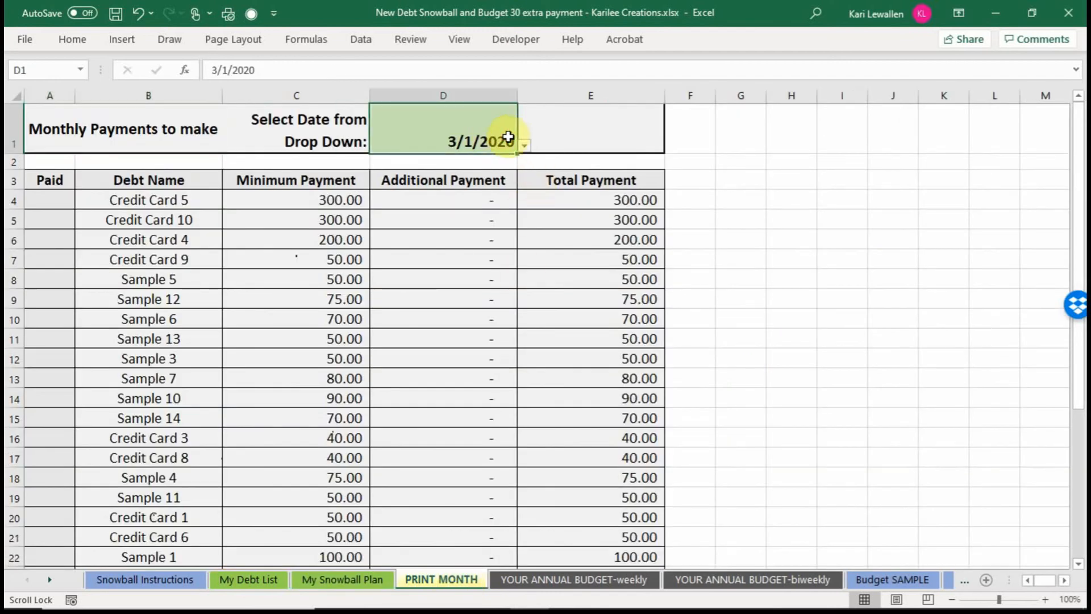
{"action": "left_click", "coordinate": [524, 145]}
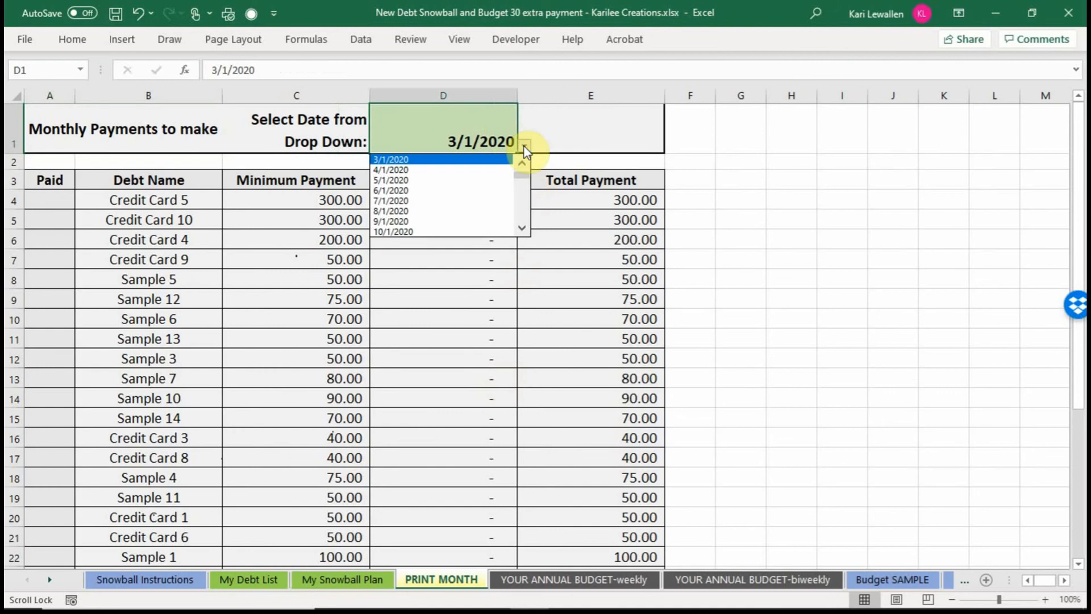
{"action": "left_click", "coordinate": [407, 160]}
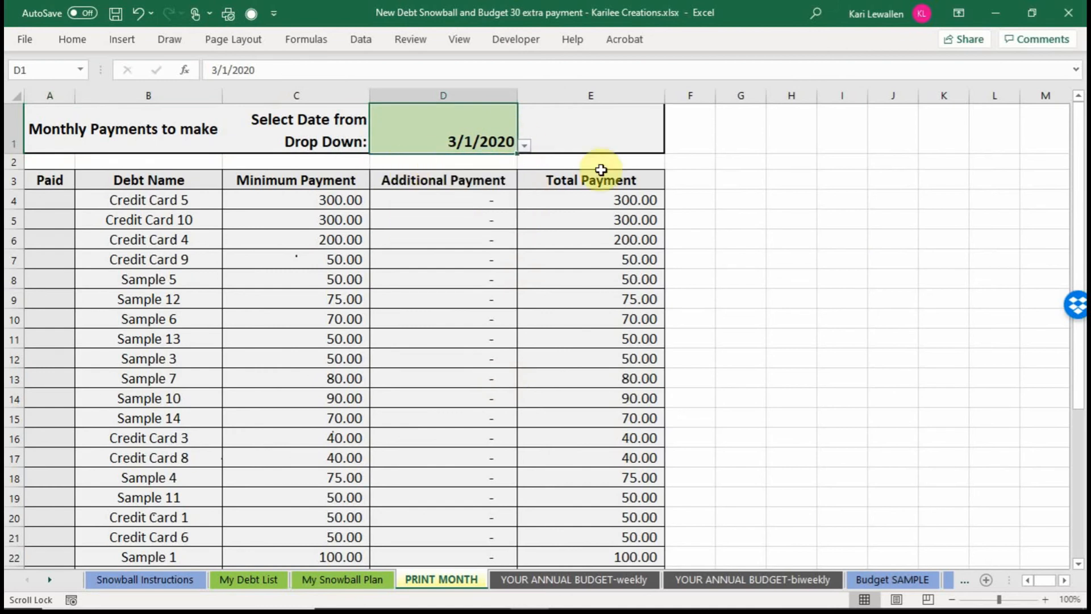
Review the minimum, additional and total payments of every debt on the monthly payment list, down to the TOTALS row.
{"action": "left_click", "coordinate": [707, 202]}
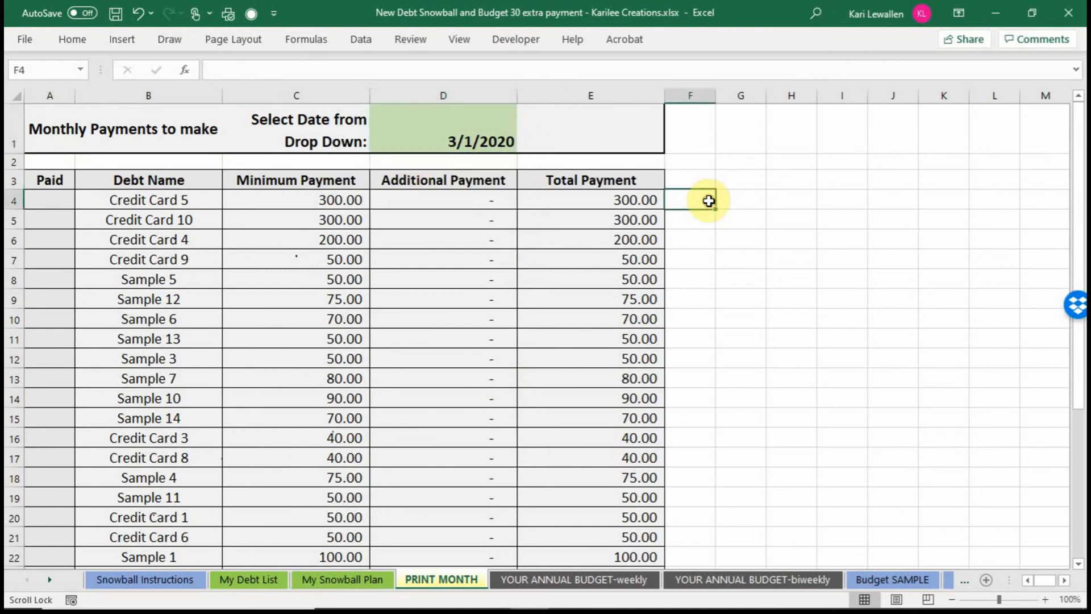
{"action": "left_click", "coordinate": [462, 274]}
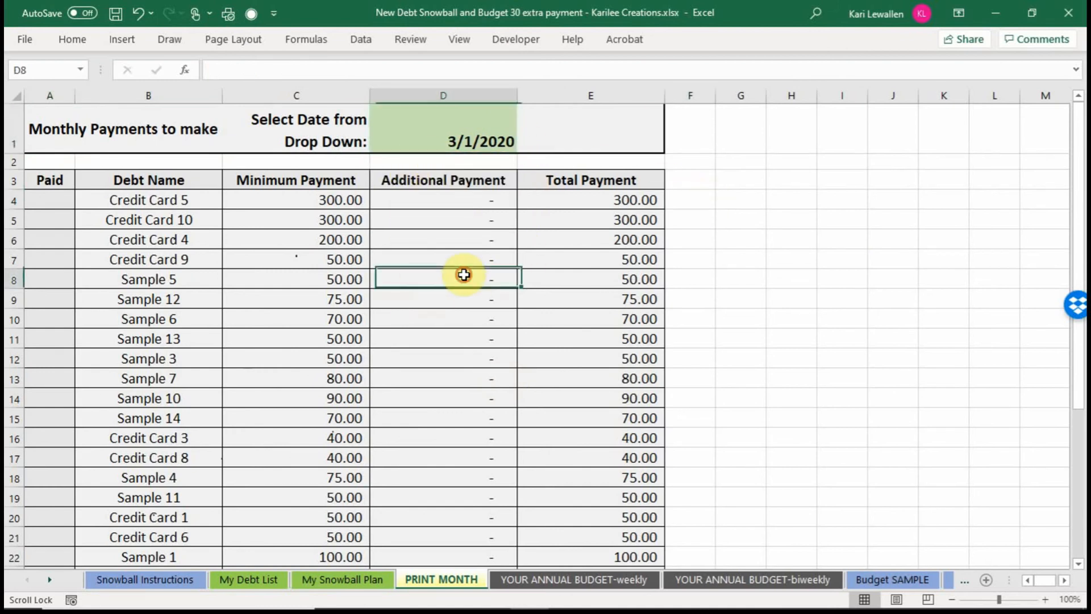
{"action": "left_click", "coordinate": [339, 200]}
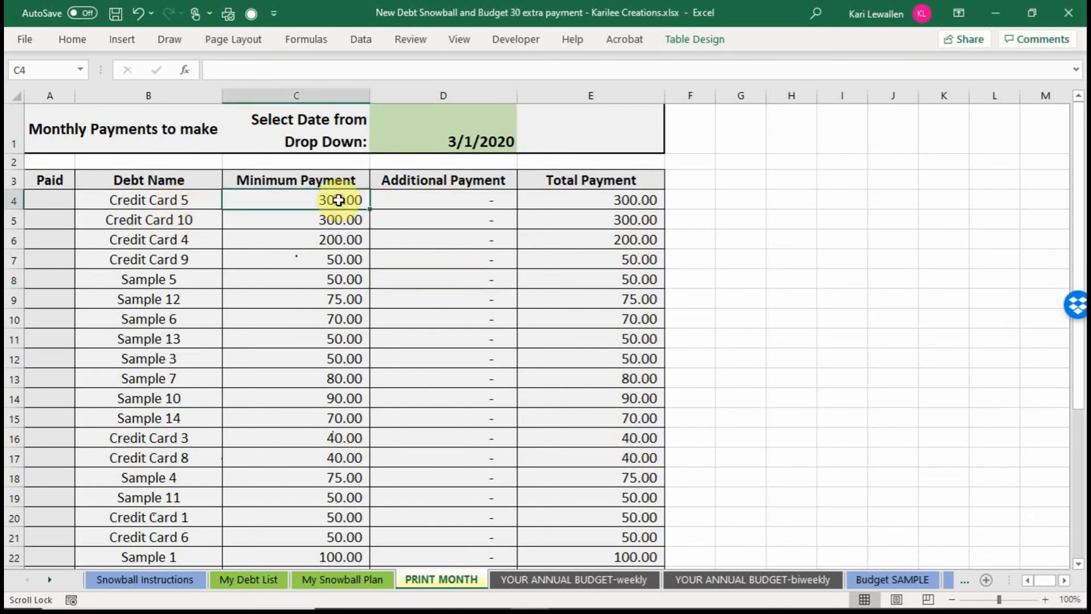
{"action": "scroll", "coordinate": [339, 200], "scroll_direction": "down", "scroll_amount": 2}
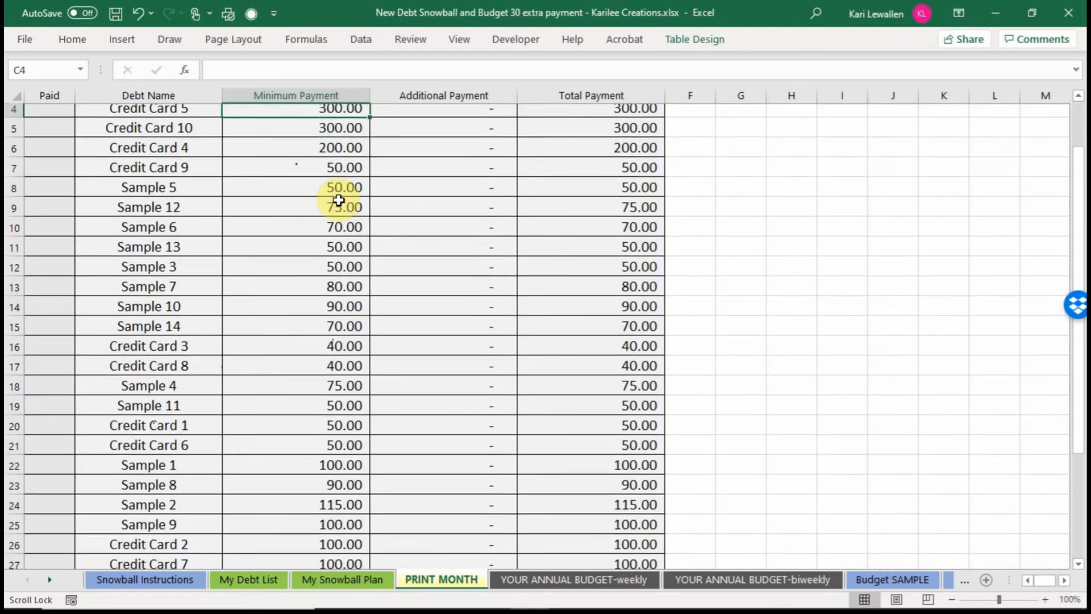
{"action": "scroll", "coordinate": [339, 200], "scroll_direction": "down", "scroll_amount": 2}
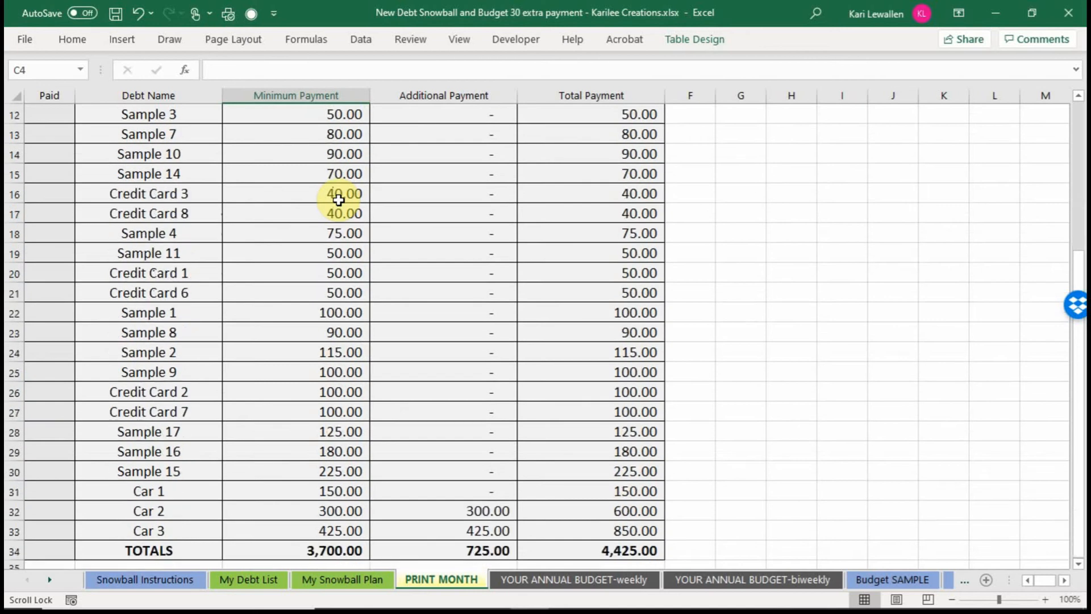
Check the additional payments for Car 2 and Car 3, and Car 3's total payment, on the monthly payment list.
{"action": "scroll", "coordinate": [339, 200], "scroll_direction": "down", "scroll_amount": 1}
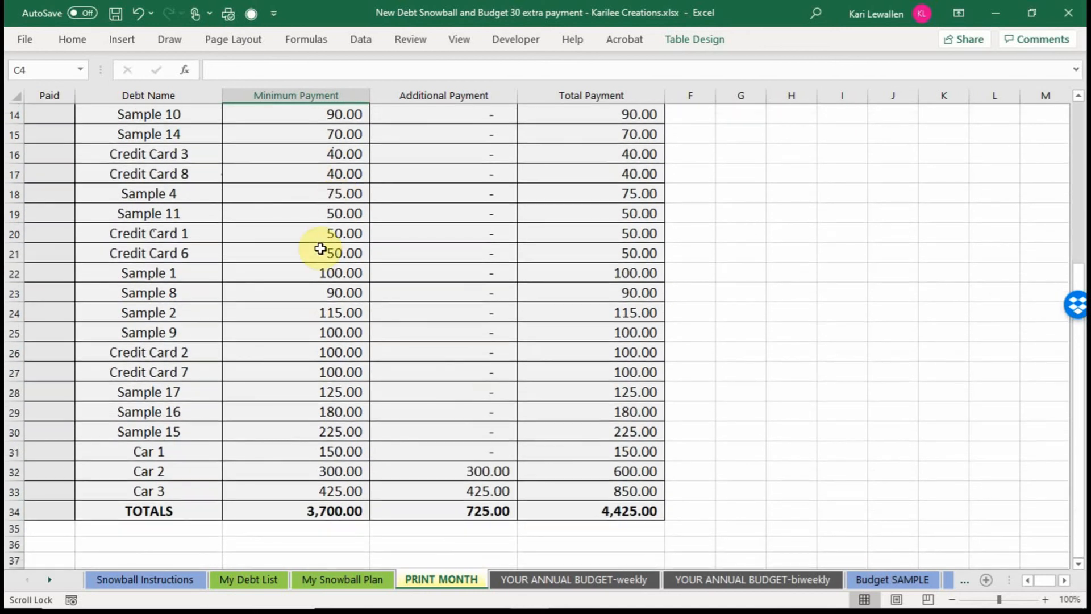
{"action": "left_click", "coordinate": [485, 471]}
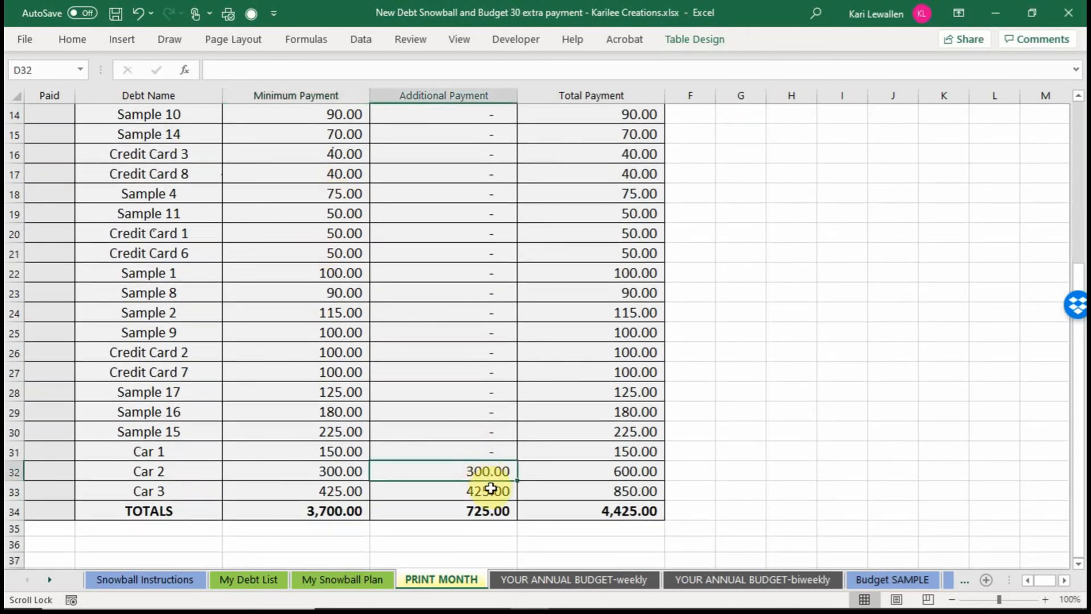
{"action": "left_click", "coordinate": [491, 491]}
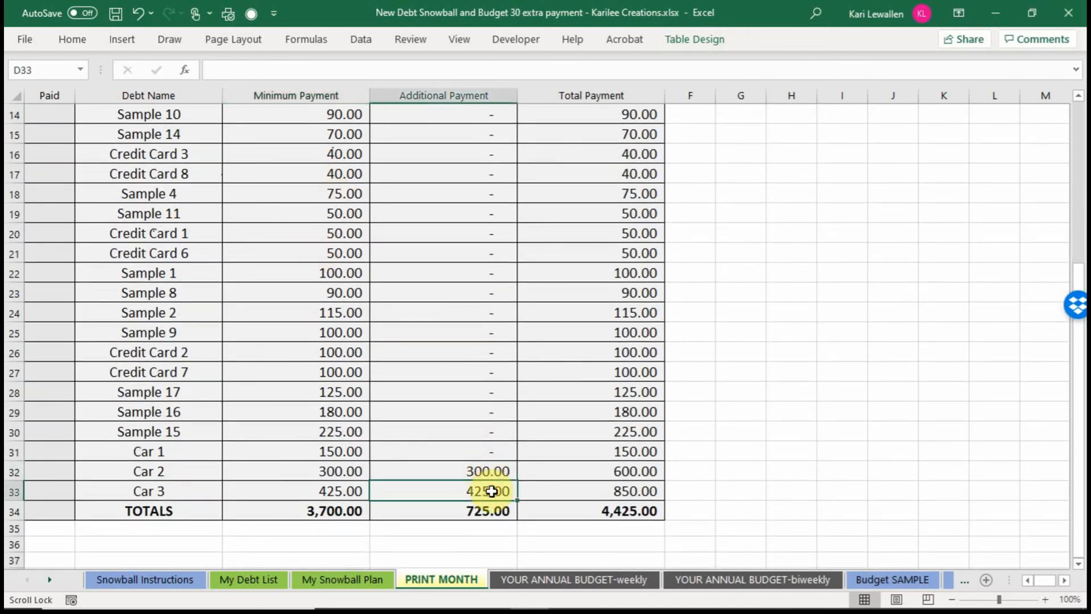
{"action": "left_click", "coordinate": [631, 493]}
Choose 4/1/2020 as the date for the monthly payments to make.
{"action": "scroll", "coordinate": [631, 493], "scroll_direction": "up", "scroll_amount": 3}
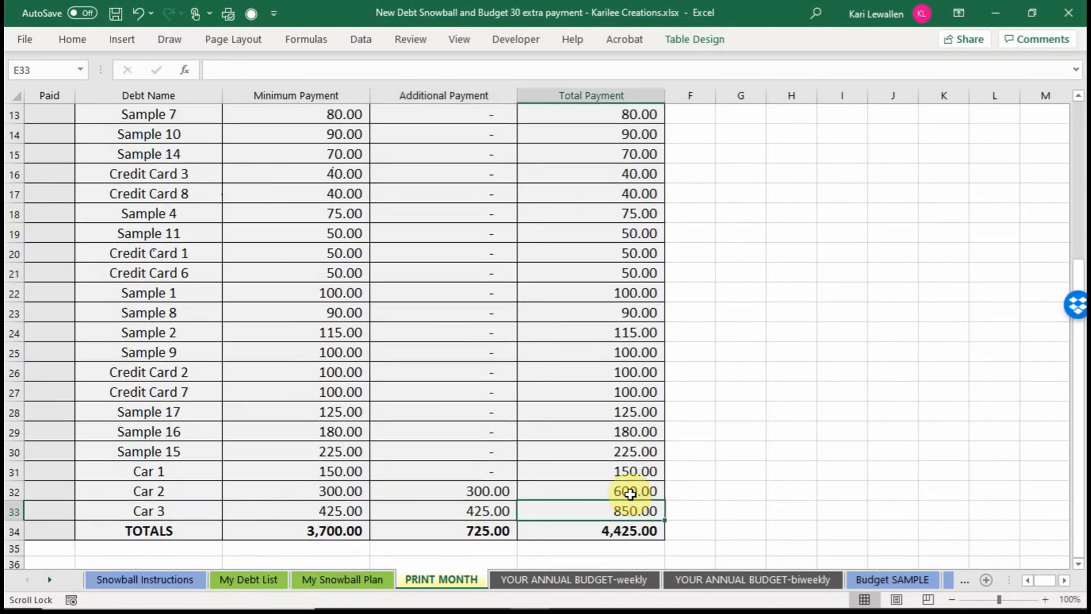
{"action": "scroll", "coordinate": [631, 493], "scroll_direction": "up", "scroll_amount": 2}
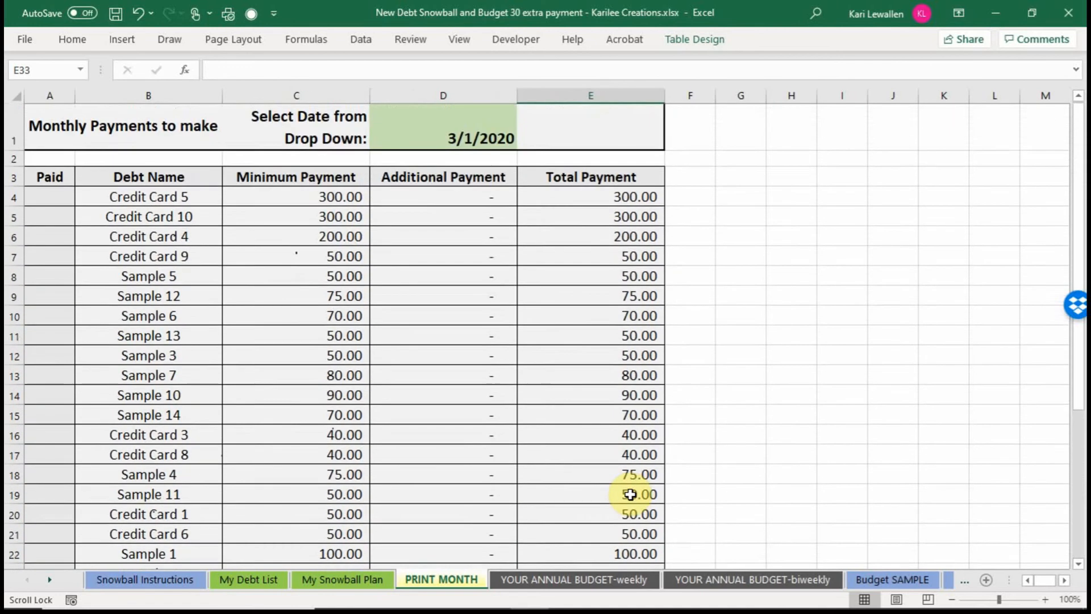
{"action": "left_click", "coordinate": [483, 139]}
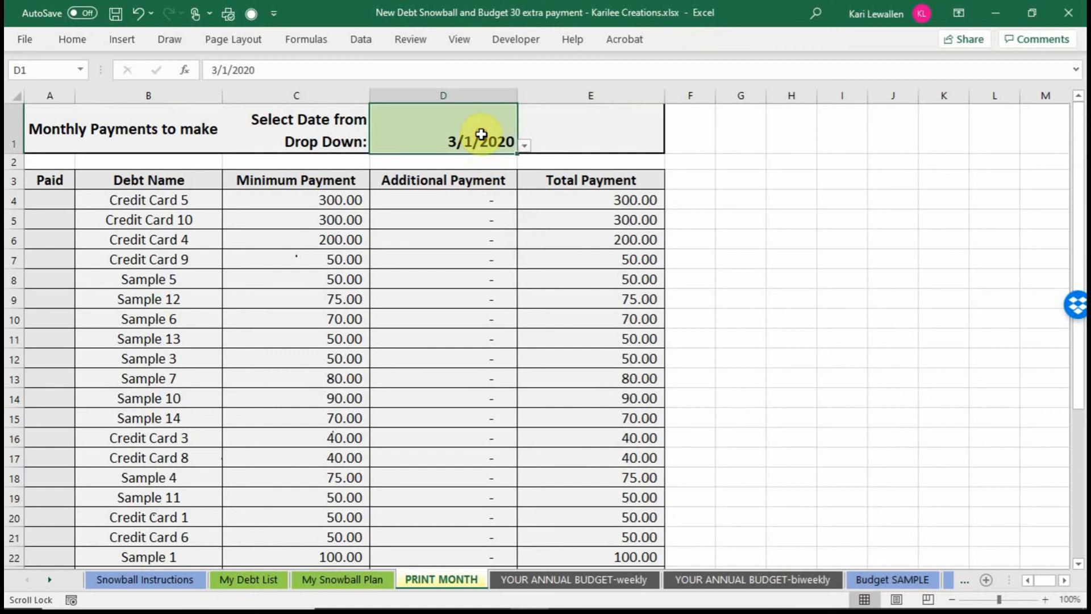
{"action": "left_click", "coordinate": [523, 145]}
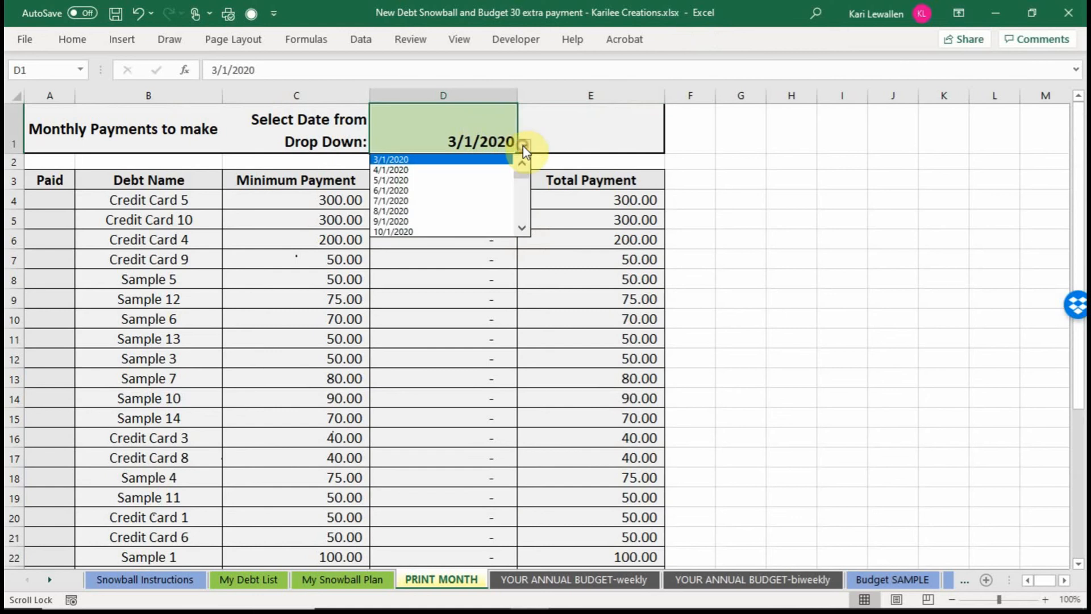
{"action": "left_click", "coordinate": [465, 169]}
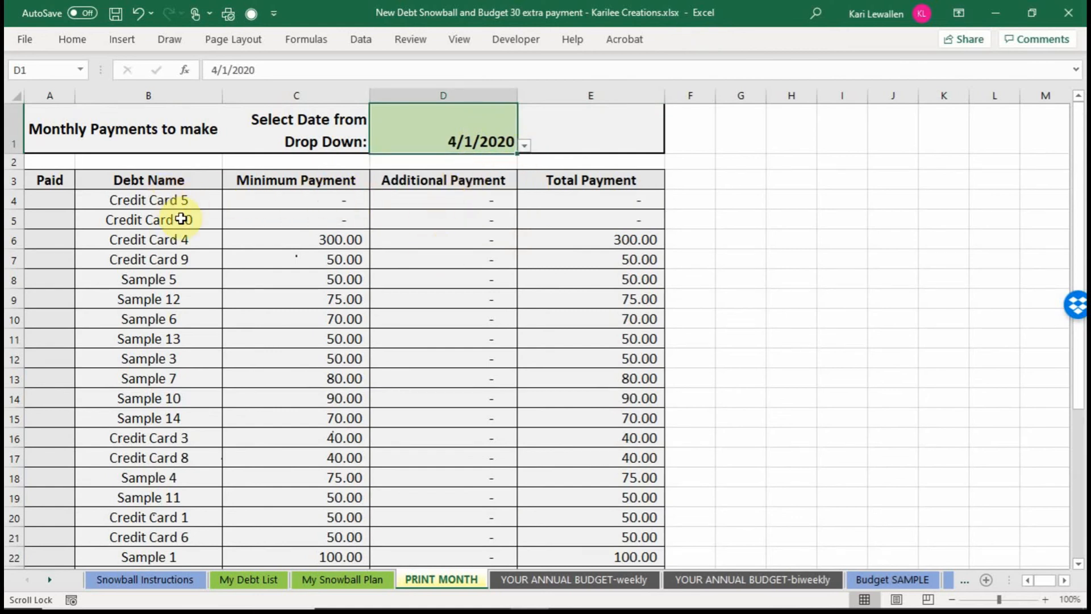
Review the April payments from Credit Card 4's minimum payment down to the minimum payment total in the TOTALS row.
{"action": "left_click", "coordinate": [341, 241]}
{"action": "scroll", "coordinate": [341, 241], "scroll_direction": "down", "scroll_amount": 3}
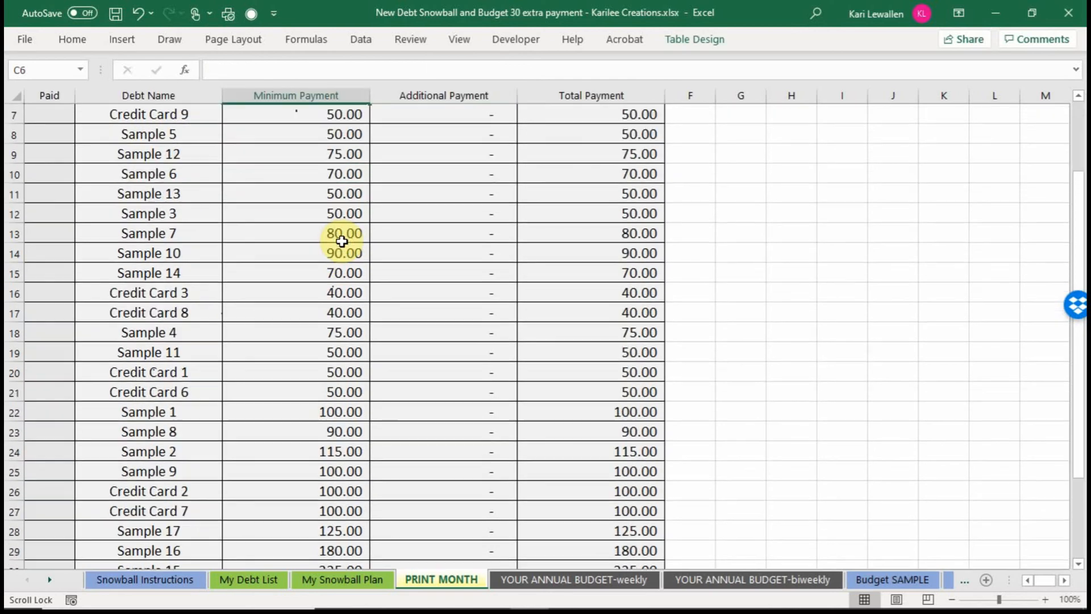
{"action": "scroll", "coordinate": [342, 242], "scroll_direction": "down", "scroll_amount": 2}
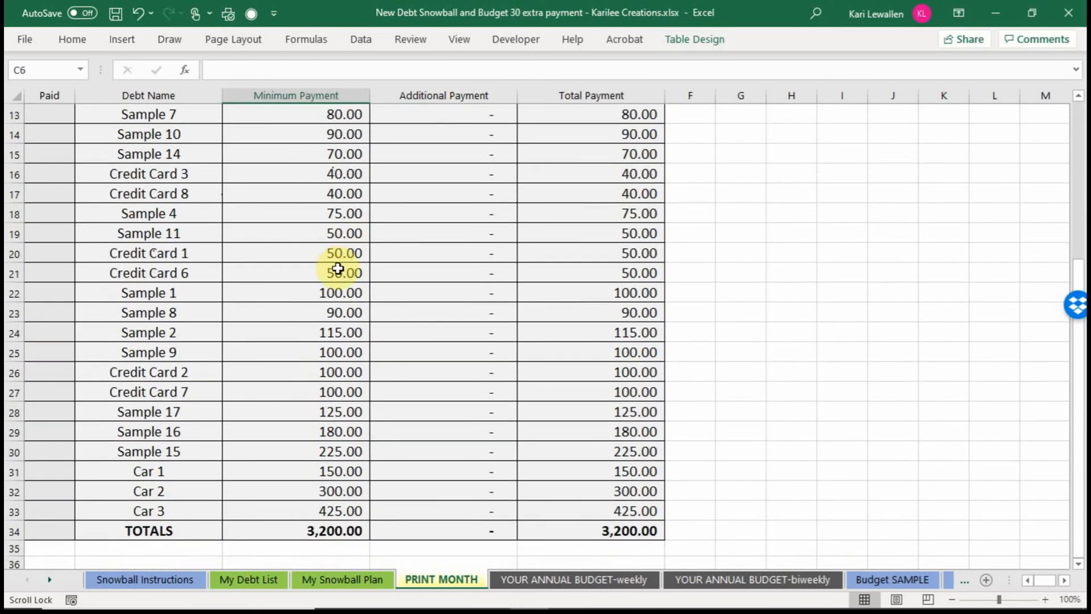
{"action": "left_click", "coordinate": [340, 529]}
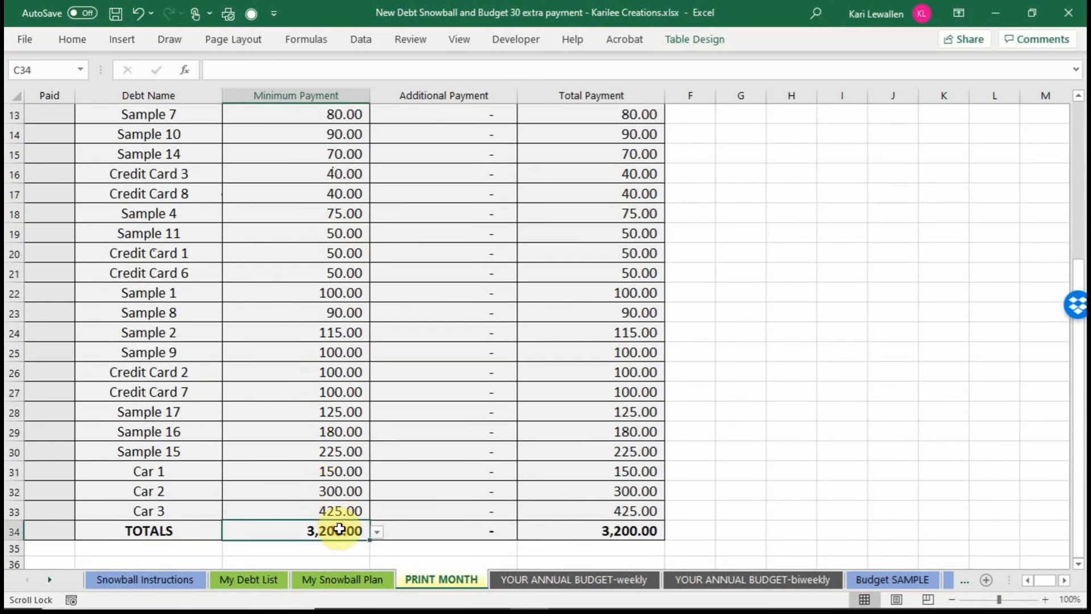
{"action": "left_click_drag", "start_coordinate": [1077, 276], "coordinate": [1078, 105]}
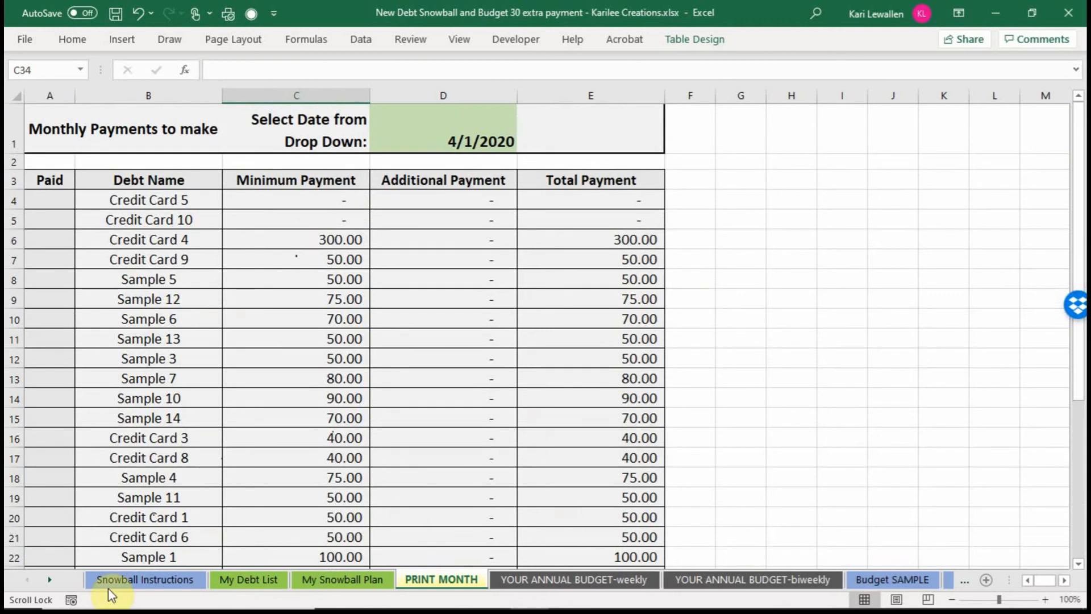
On the My Debt List sheet, set the balances of Credit Card 5, Credit Card 10 and Credit Card 4 to 0.
{"action": "left_click", "coordinate": [333, 582]}
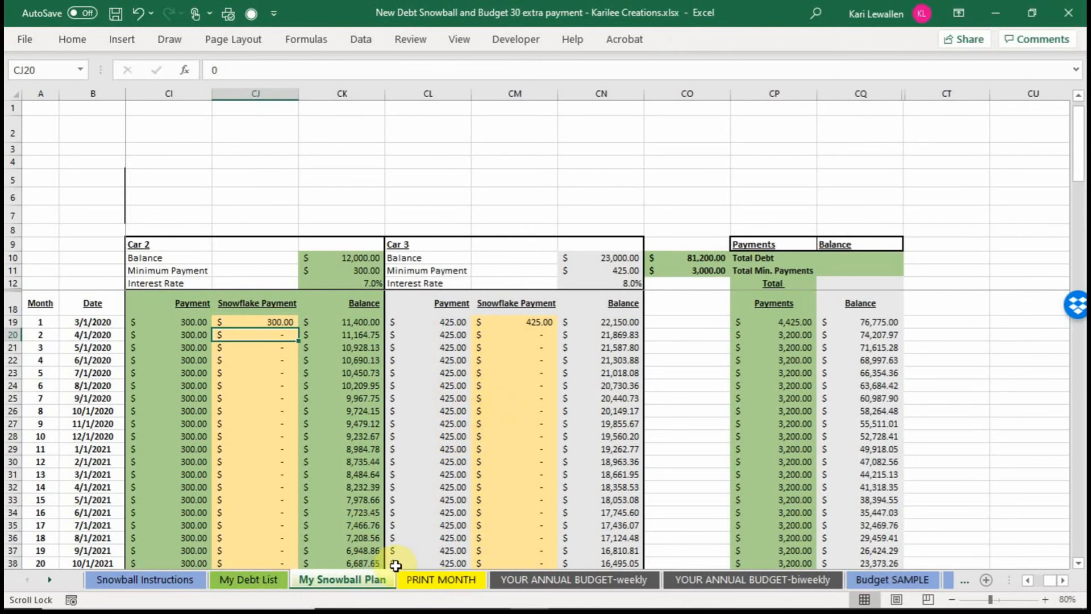
{"action": "left_click", "coordinate": [257, 584]}
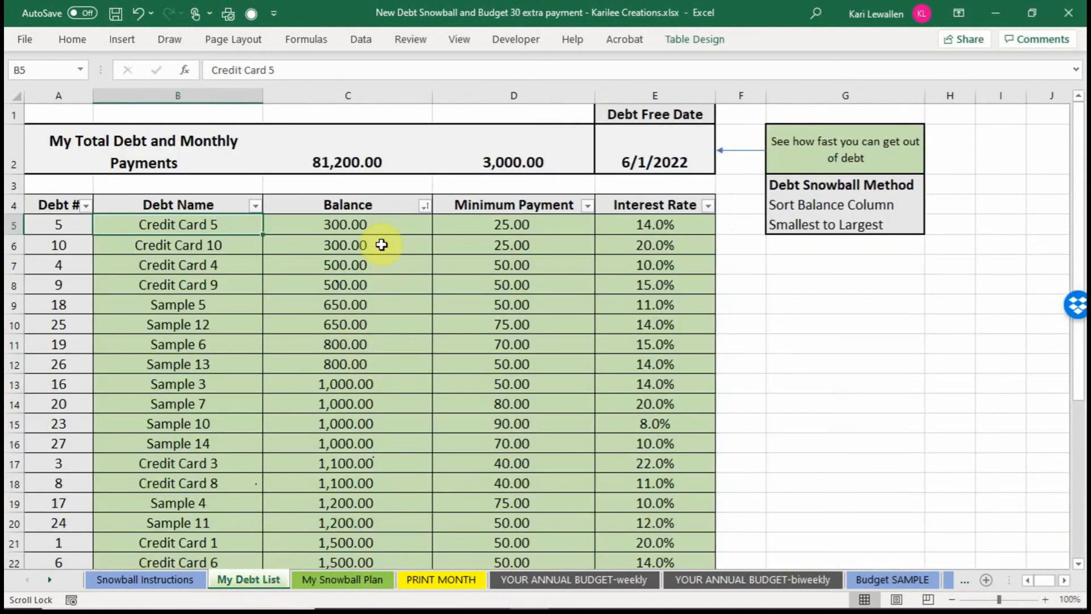
{"action": "left_click", "coordinate": [349, 224]}
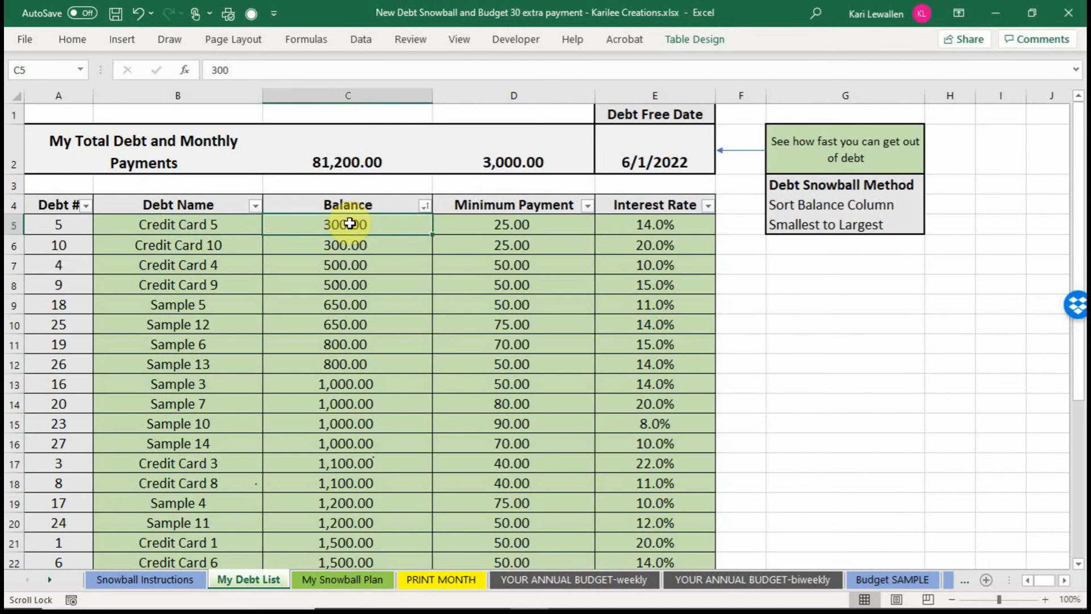
{"action": "type", "text": "0"}
{"action": "key", "text": "Return"}
{"action": "type", "text": "0"}
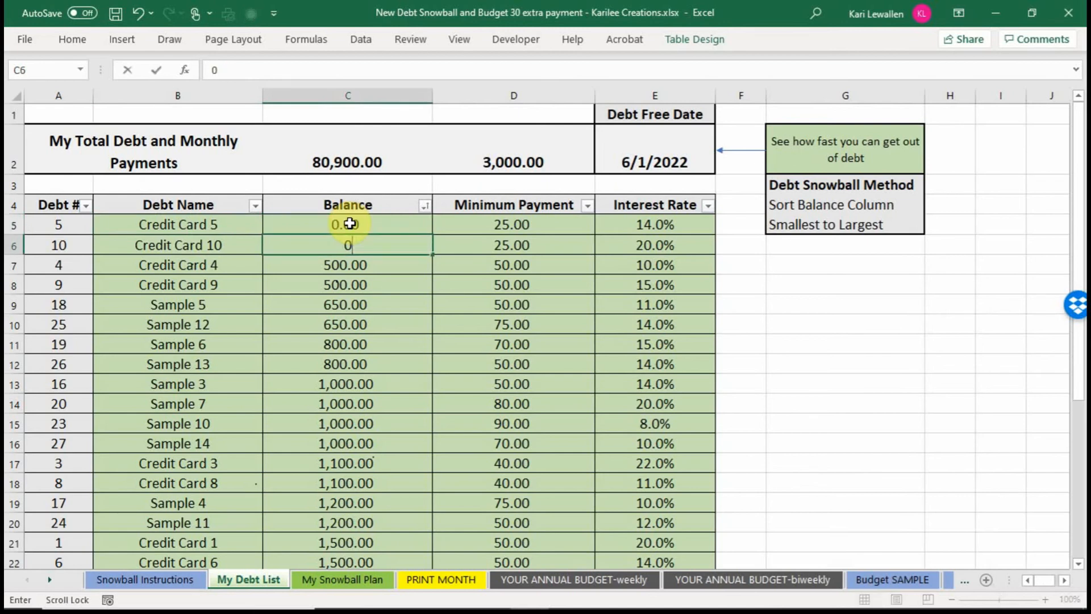
{"action": "key", "text": "Return"}
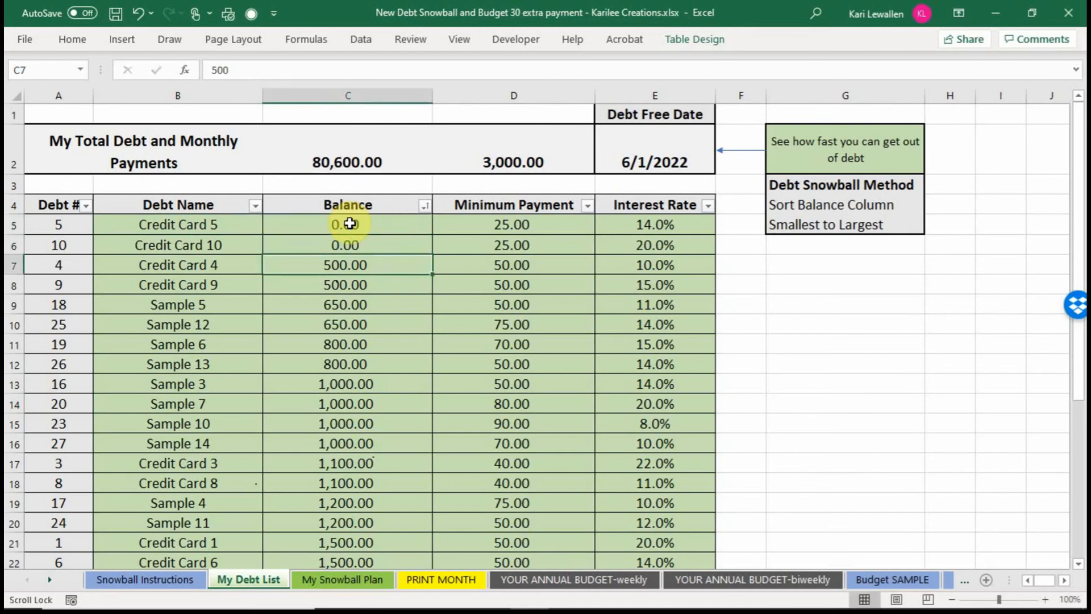
{"action": "type", "text": "0"}
{"action": "key", "text": "Return"}
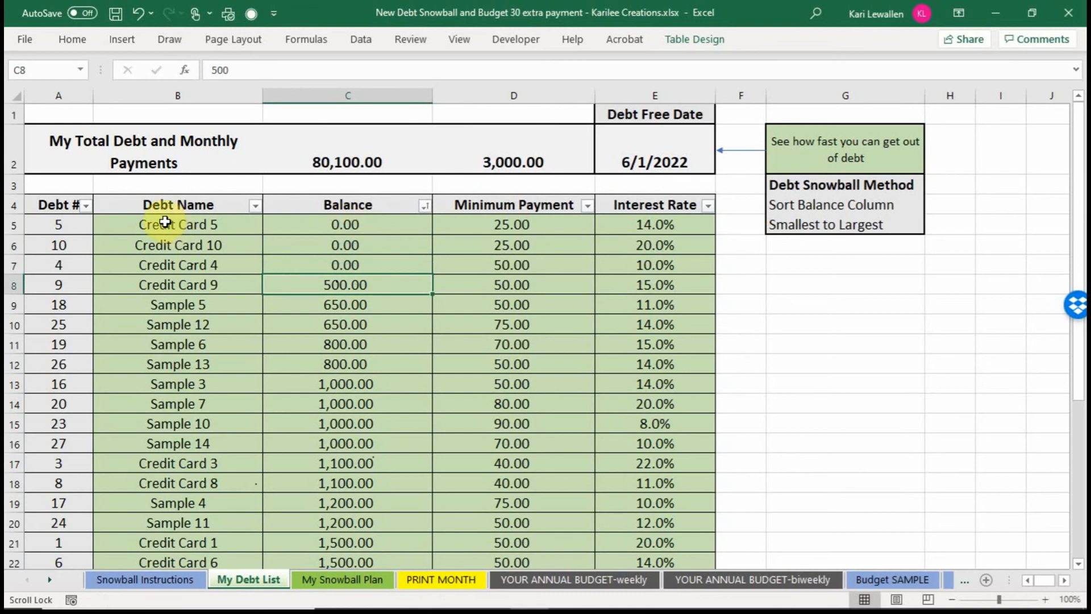
Clear Credit Card 5's name, balance, minimum payment and interest rate, and re-sort the debts by balance from smallest to largest.
{"action": "left_click_drag", "start_coordinate": [164, 222], "coordinate": [618, 234]}
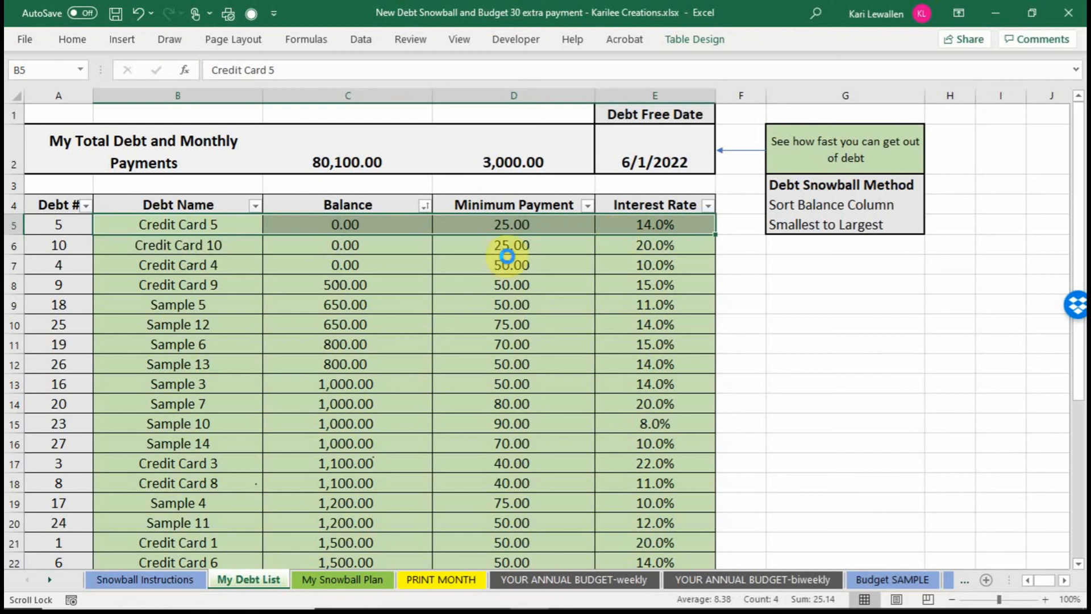
{"action": "key", "text": "Delete"}
{"action": "left_click", "coordinate": [235, 256]}
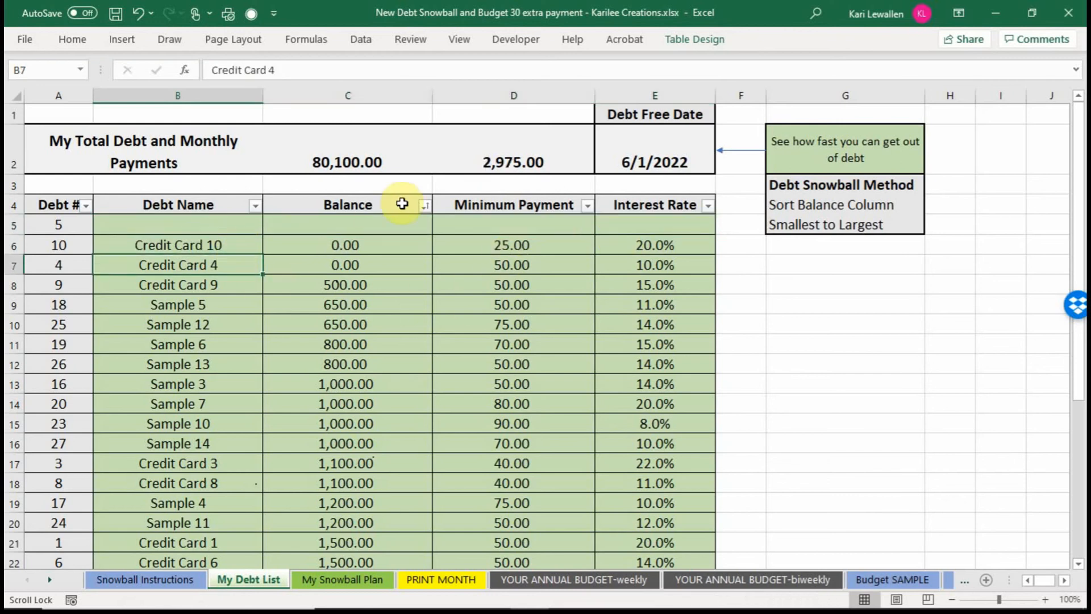
{"action": "left_click", "coordinate": [426, 206]}
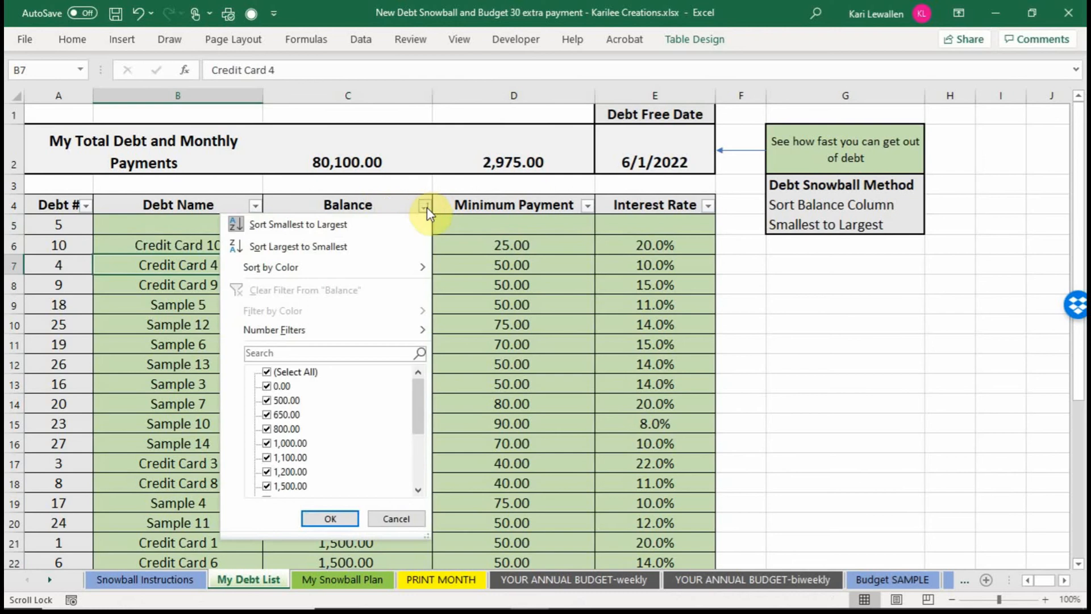
{"action": "left_click", "coordinate": [372, 222]}
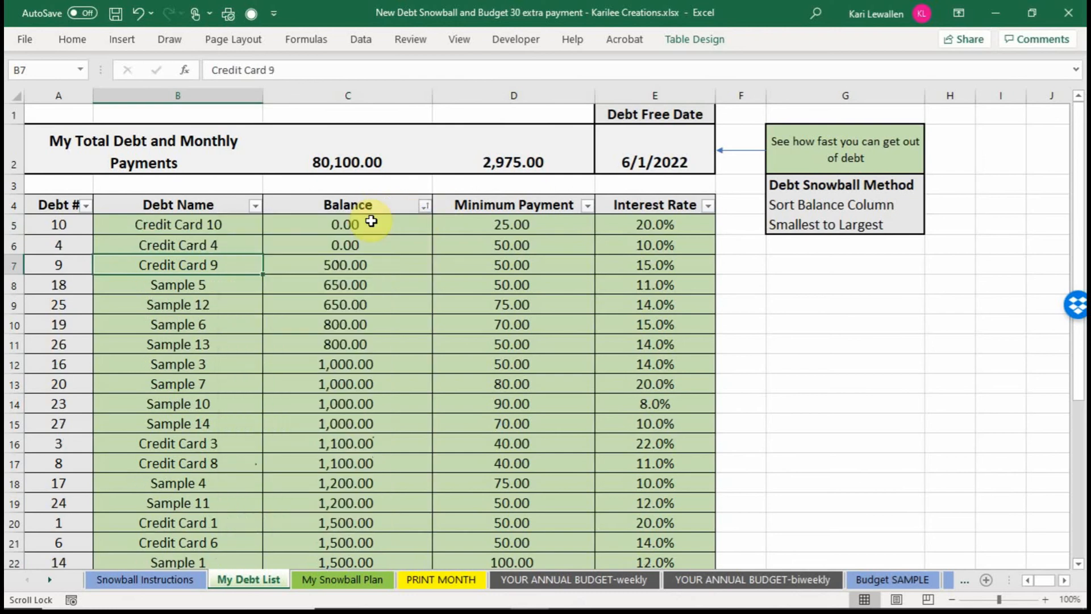
Clear the entries of the paid-off Credit Card 10 and Credit Card 4, and sort the Balance column smallest to largest again.
{"action": "left_click", "coordinate": [357, 232]}
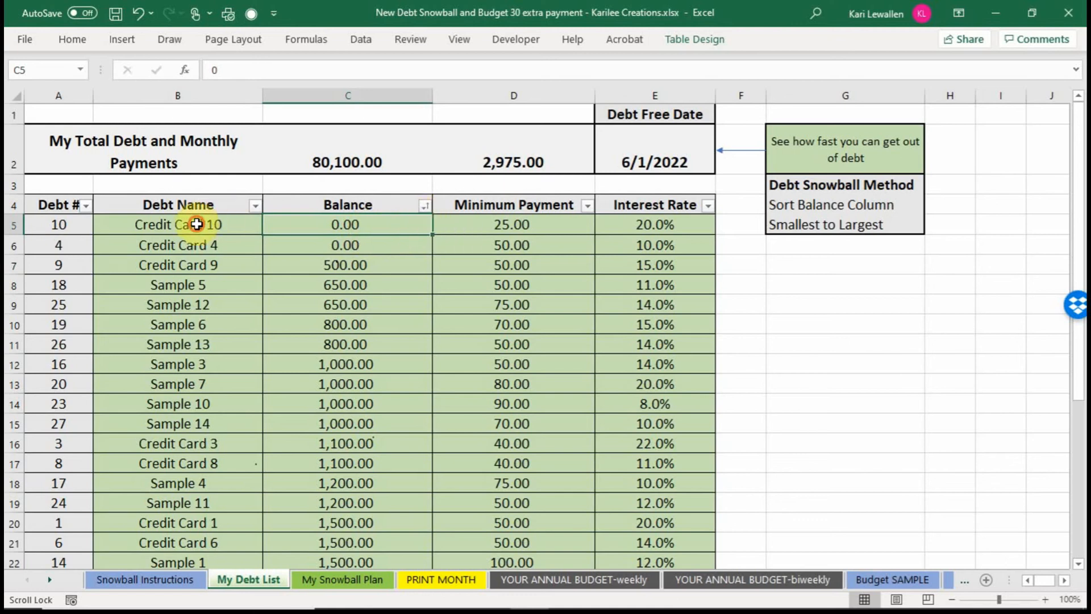
{"action": "left_click_drag", "start_coordinate": [195, 221], "coordinate": [633, 243]}
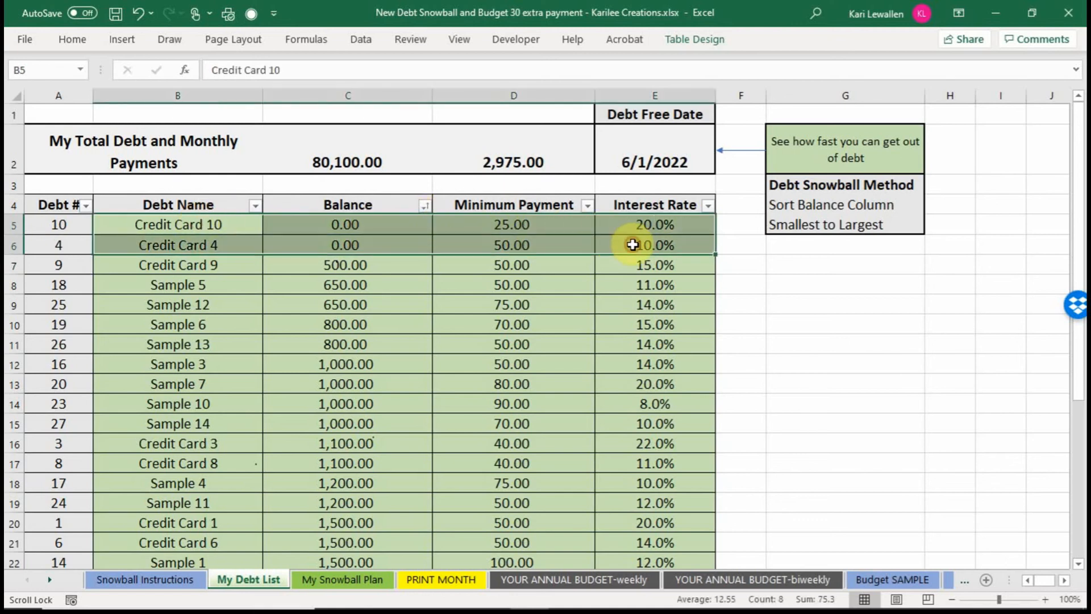
{"action": "key", "text": "Delete"}
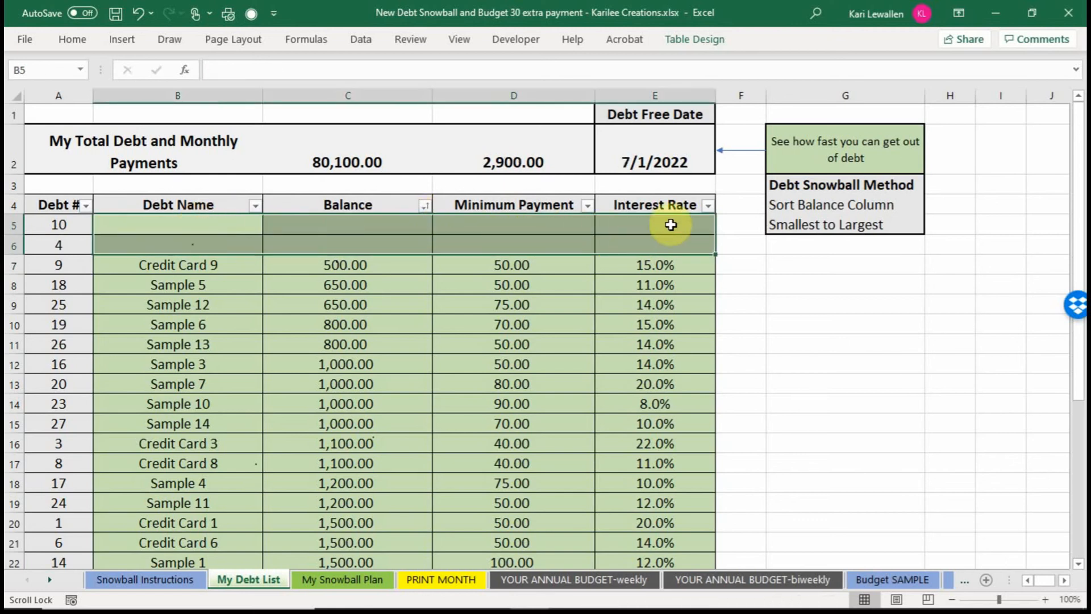
{"action": "left_click", "coordinate": [425, 203]}
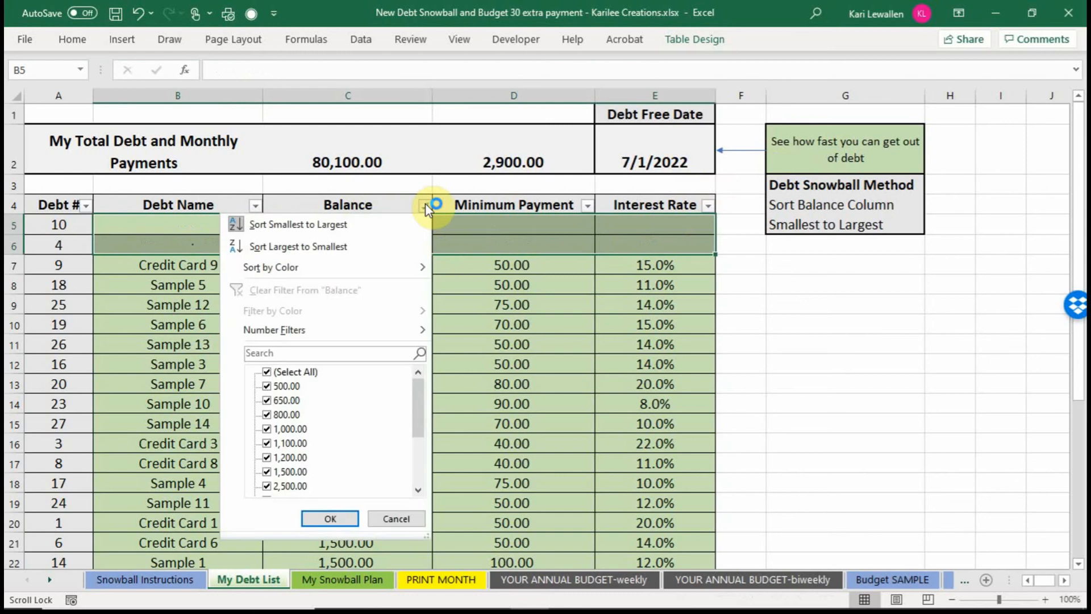
{"action": "left_click", "coordinate": [339, 225]}
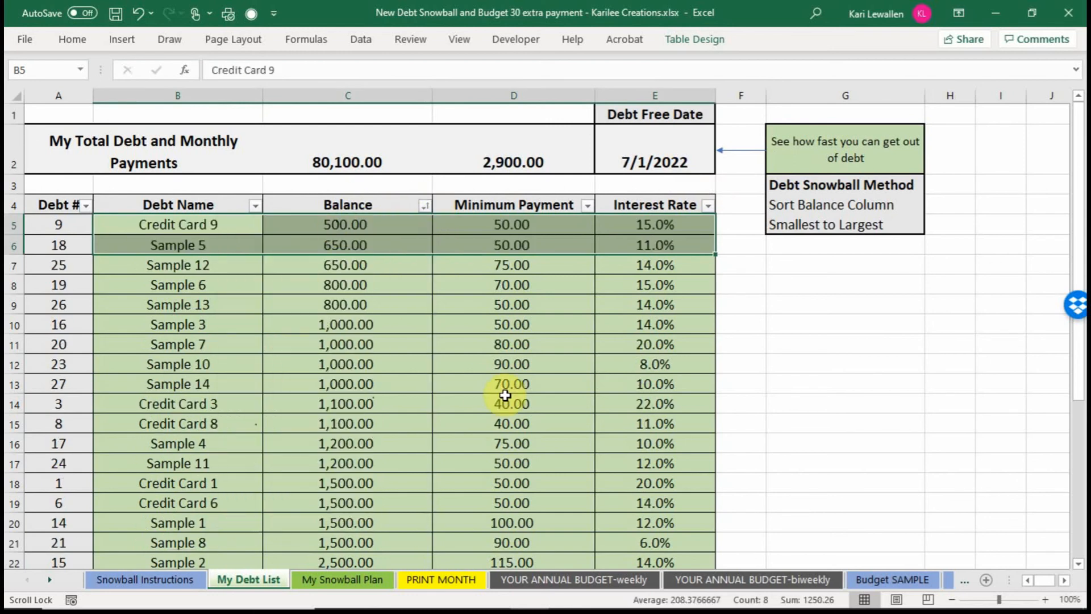
{"action": "left_click", "coordinate": [376, 480]}
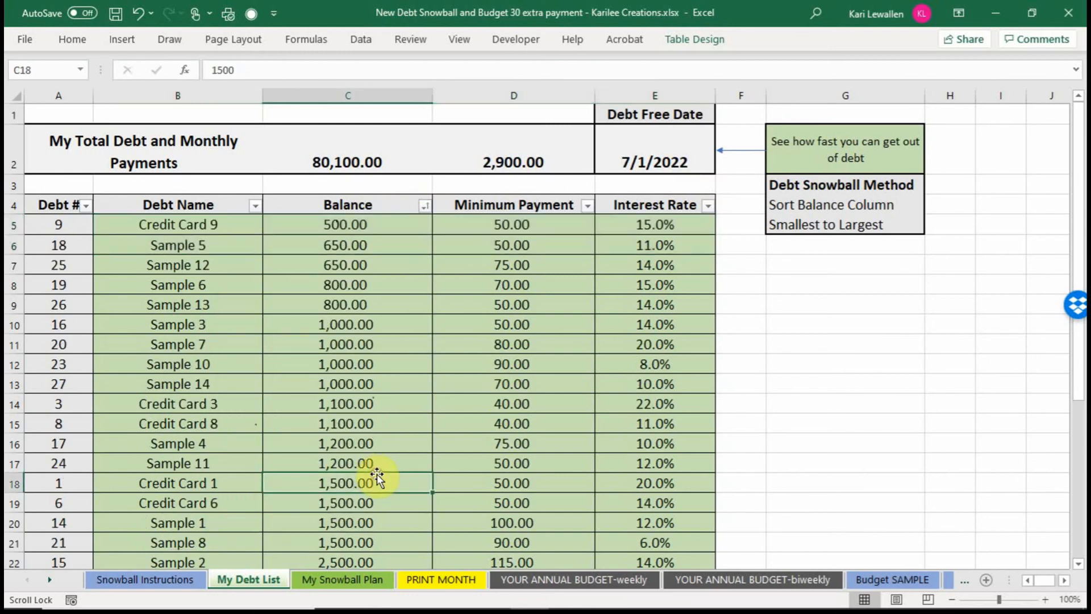
On My Snowball Plan, set the month 1 snowflake payments of the last two debt blocks to 0, and return to the PRINT MONTH sheet.
{"action": "left_click", "coordinate": [347, 582]}
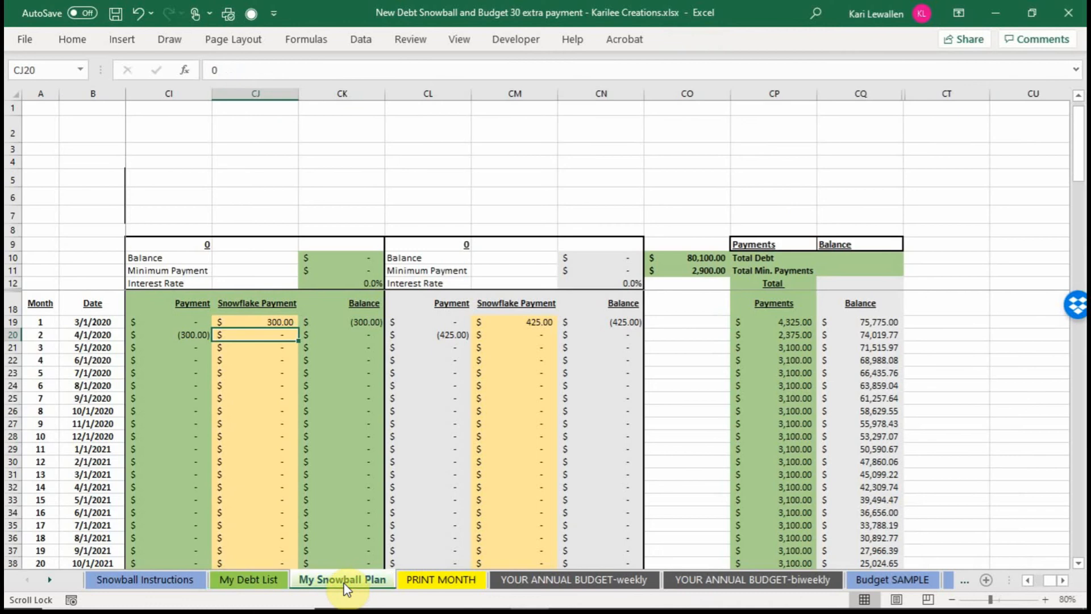
{"action": "left_click", "coordinate": [267, 322]}
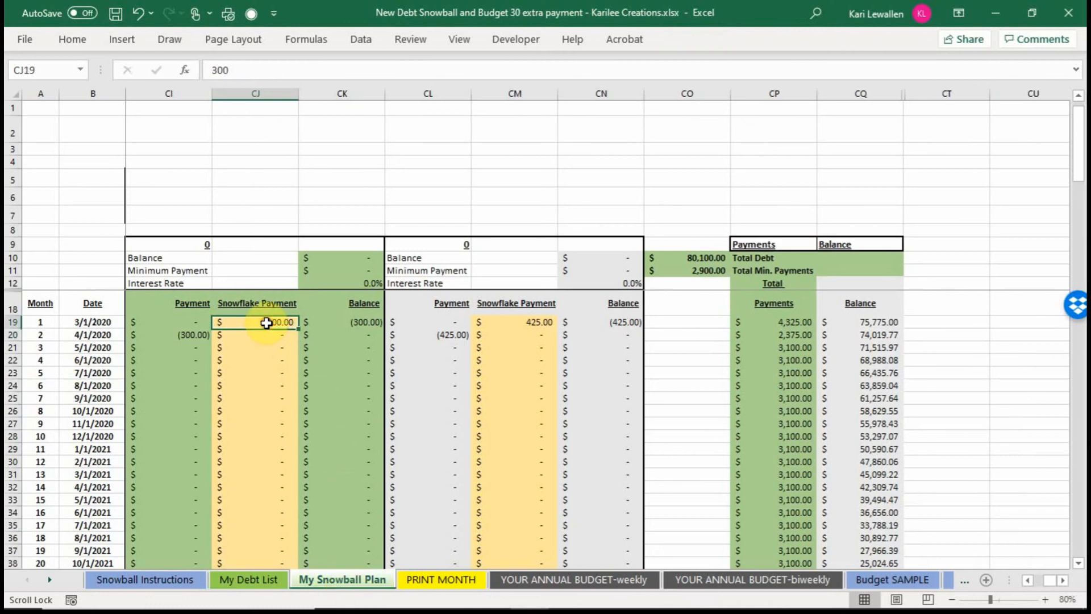
{"action": "type", "text": "0"}
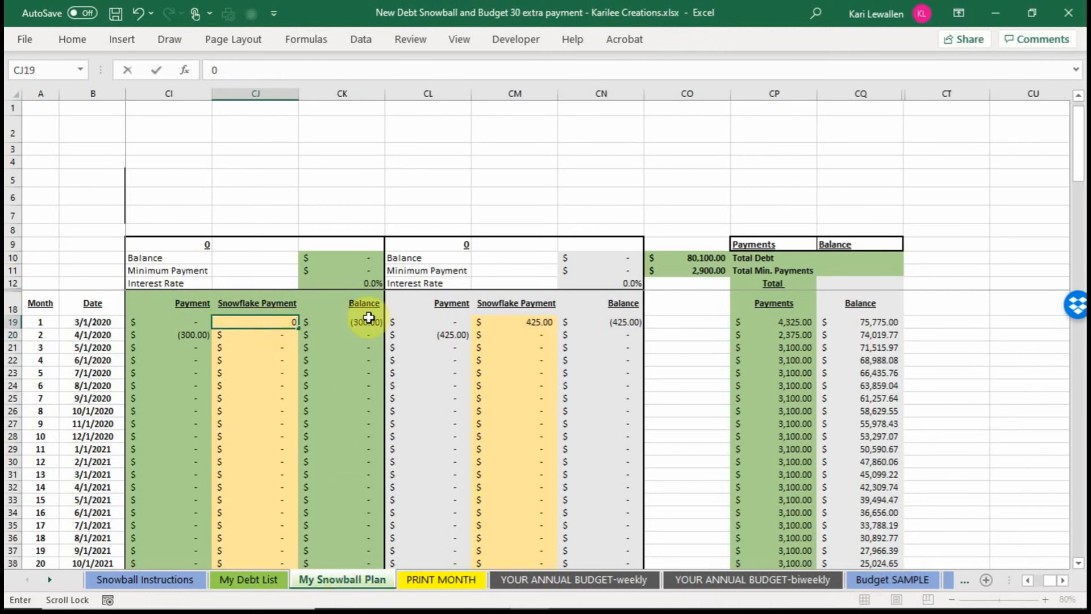
{"action": "key", "text": "Return"}
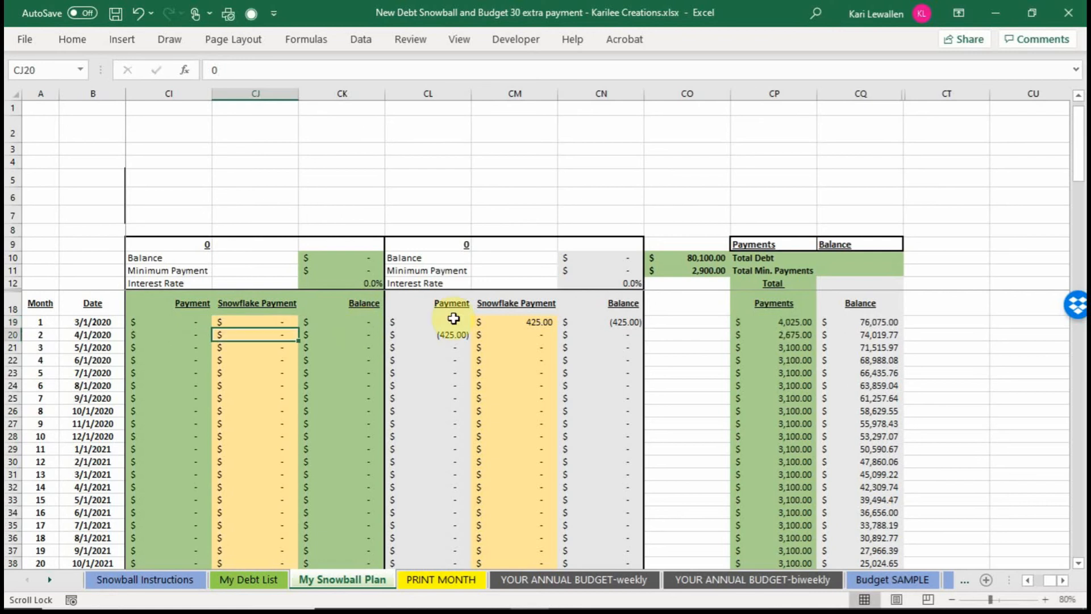
{"action": "left_click", "coordinate": [520, 321]}
{"action": "type", "text": "0"}
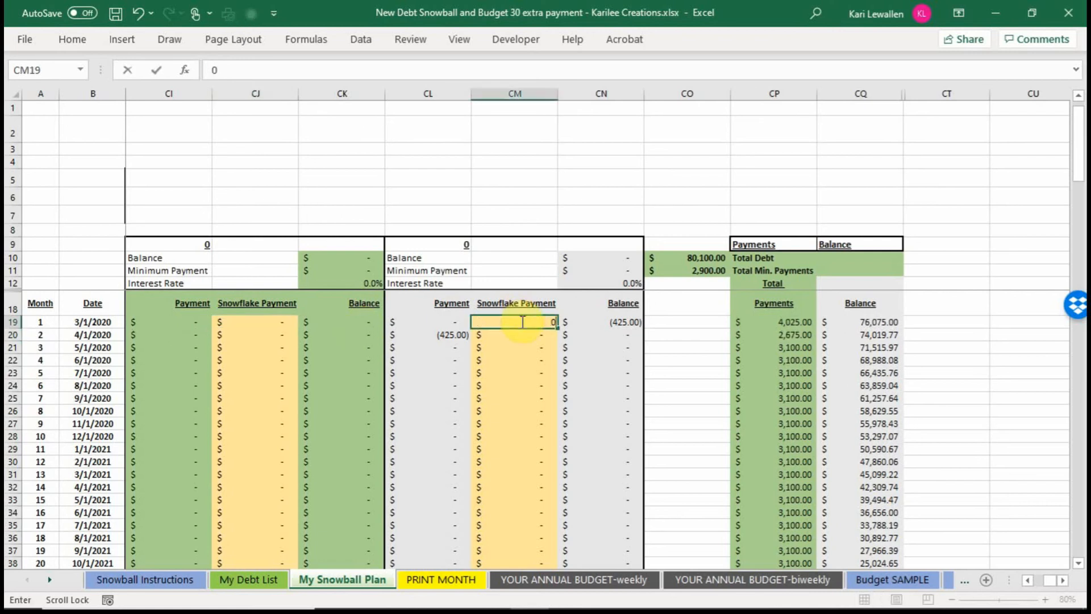
{"action": "key", "text": "Return"}
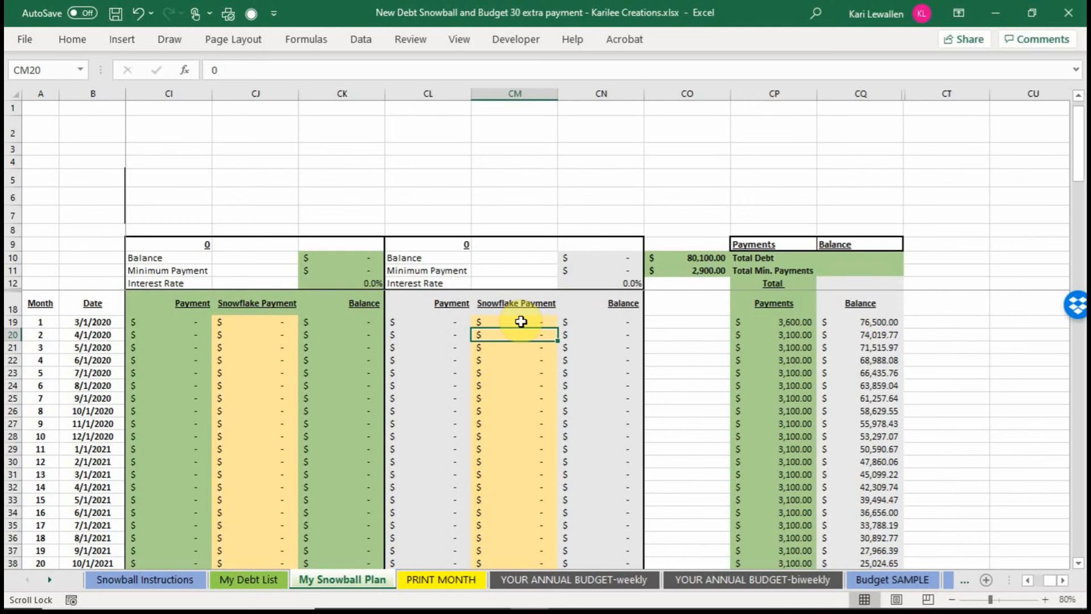
{"action": "left_click", "coordinate": [437, 589]}
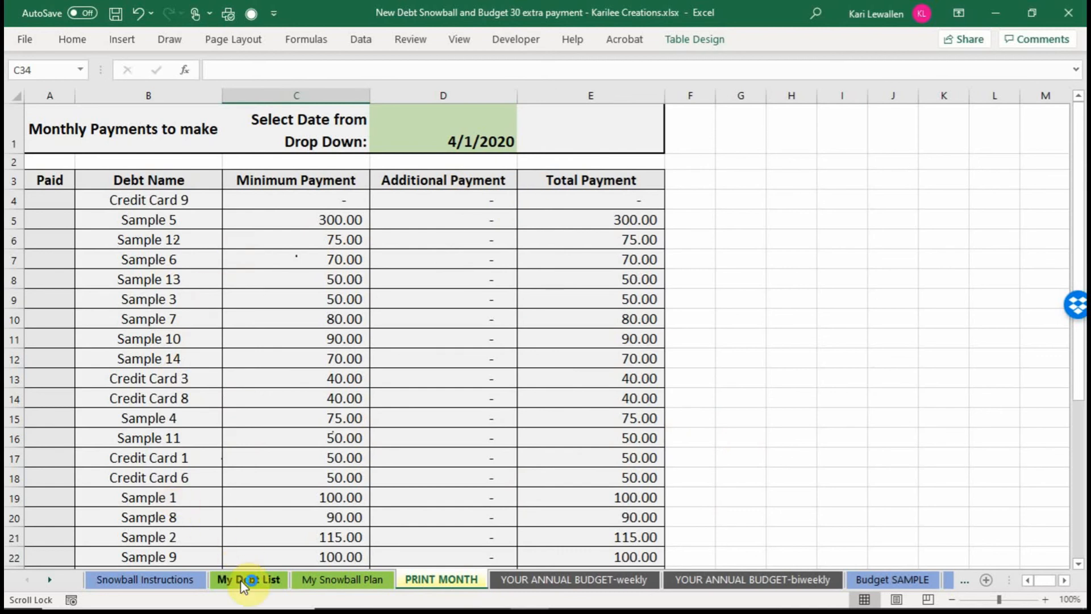
Revisit the My Snowball Plan and PRINT MONTH sheets, and open the YOUR ANNUAL BUDGET-weekly sheet.
{"action": "left_click", "coordinate": [337, 577]}
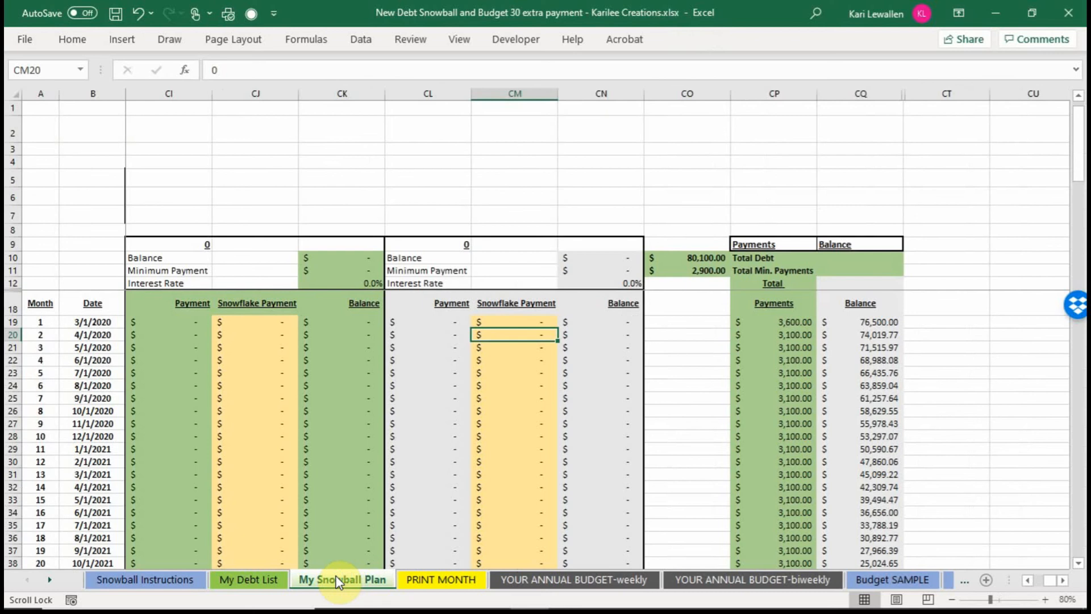
{"action": "left_click", "coordinate": [464, 579]}
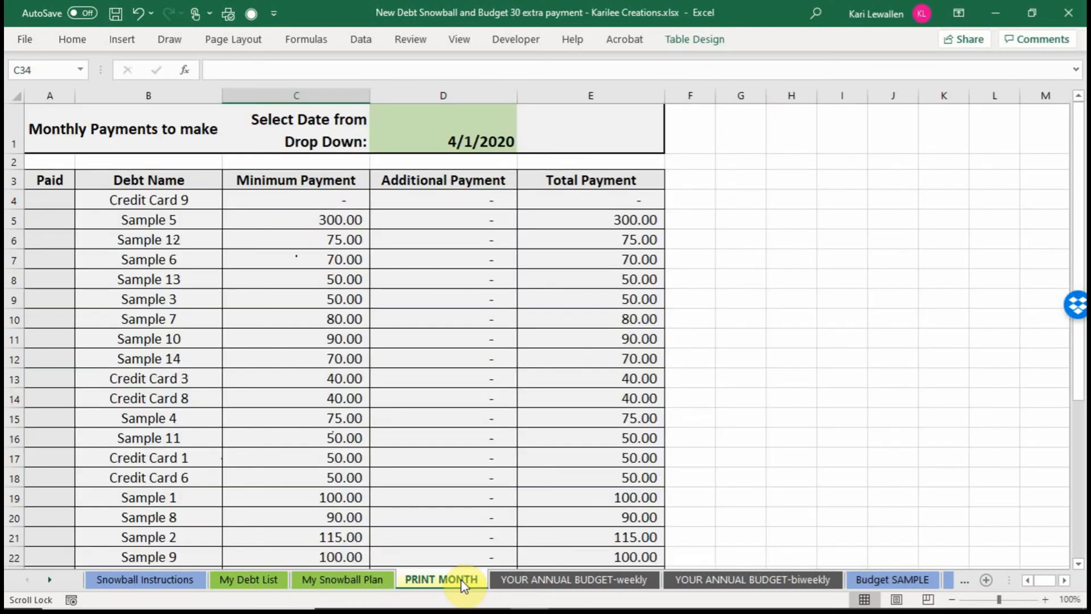
{"action": "left_click", "coordinate": [569, 580]}
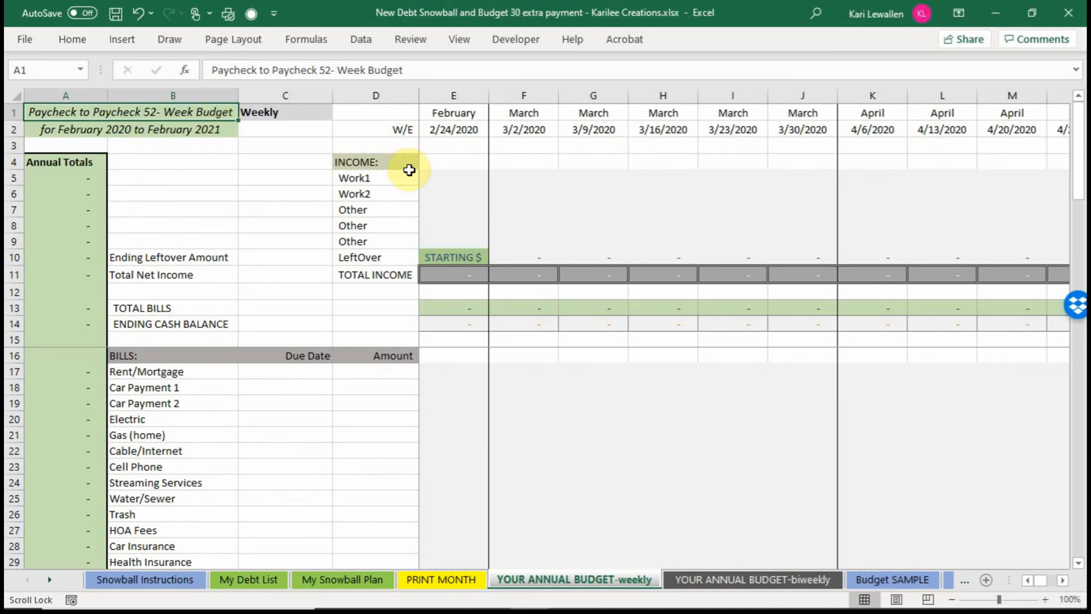
Set the first week-ending date of the weekly budget to 3/1.
{"action": "left_click", "coordinate": [450, 132]}
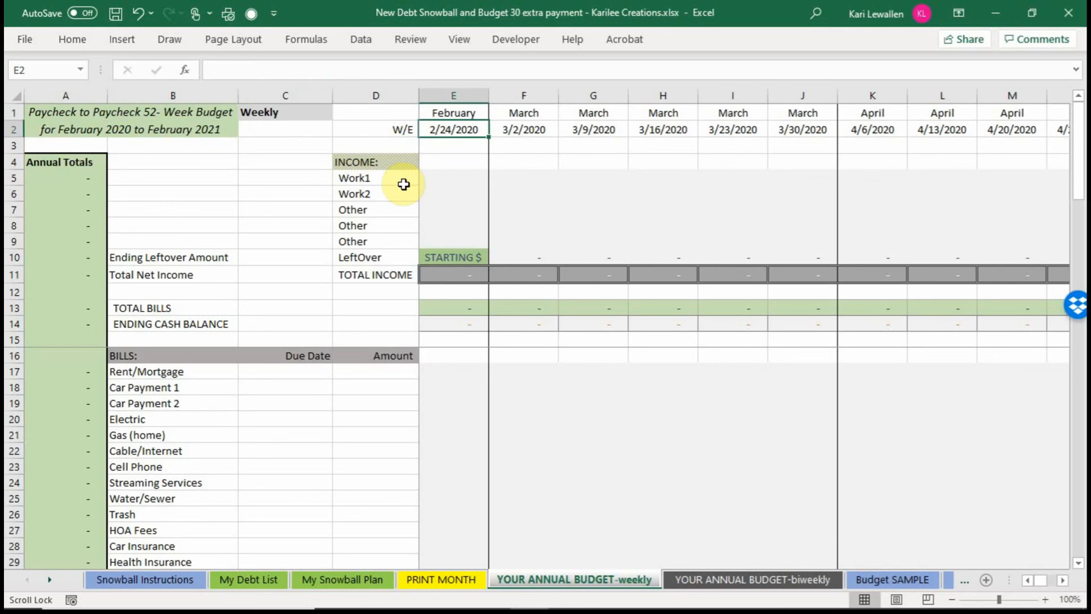
{"action": "type", "text": "3/"}
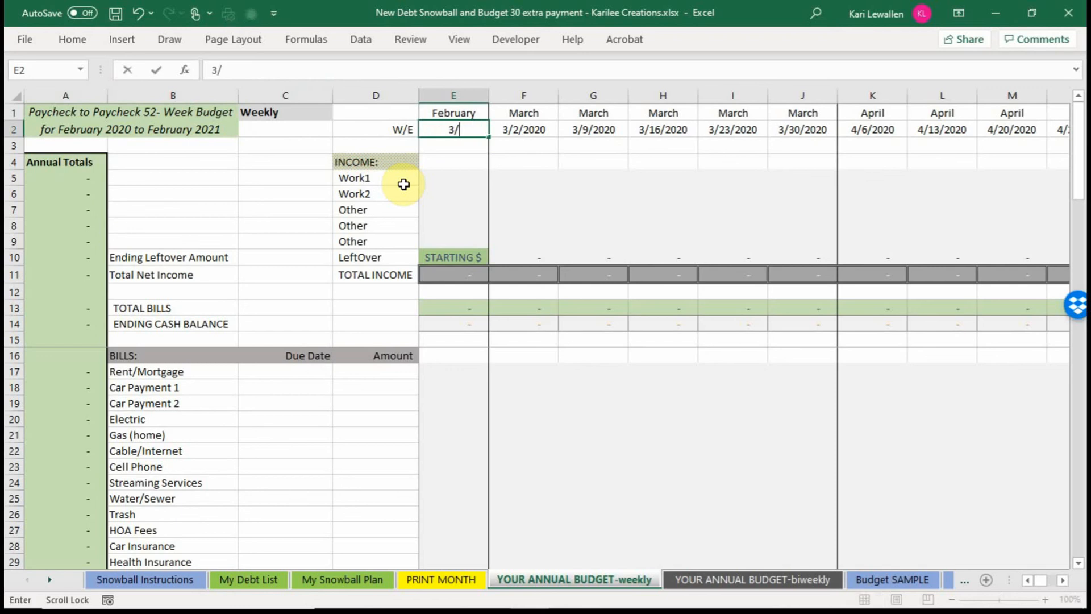
{"action": "type", "text": "2"}
{"action": "key", "text": "BackSpace"}
{"action": "type", "text": "1"}
{"action": "key", "text": "Return"}
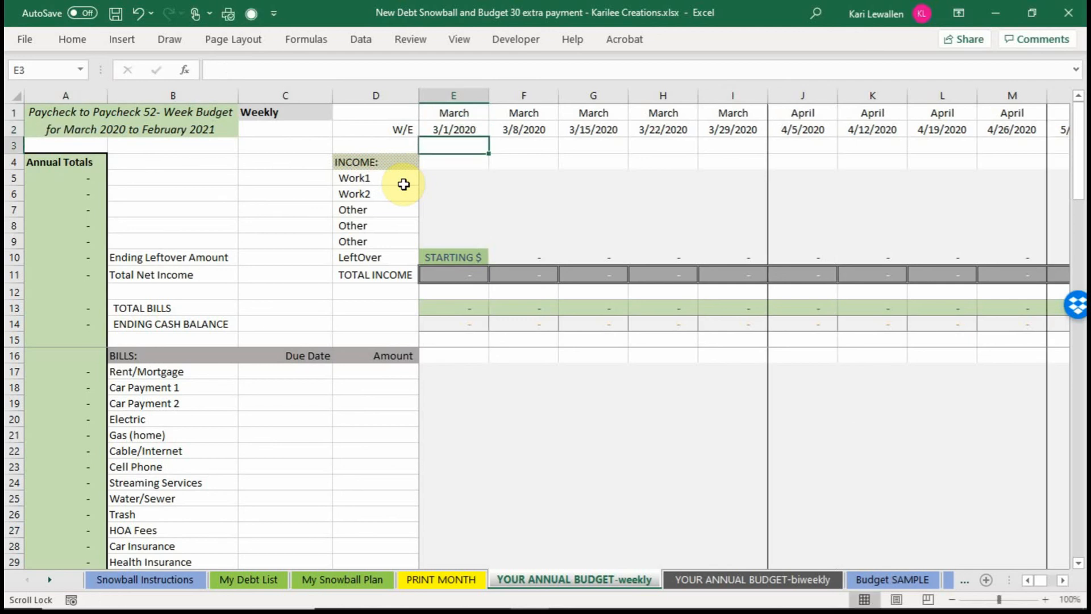
Set the first week-ending date in row 2 of the weekly budget to 2/28/20.
{"action": "left_click", "coordinate": [448, 128]}
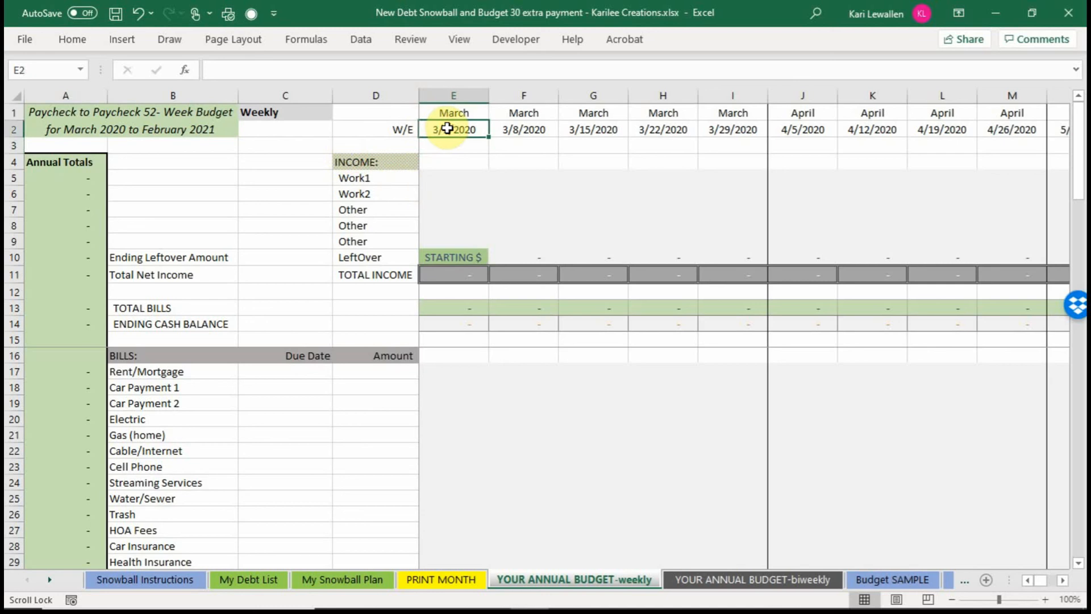
{"action": "type", "text": "2/28"}
{"action": "type", "text": "/20"}
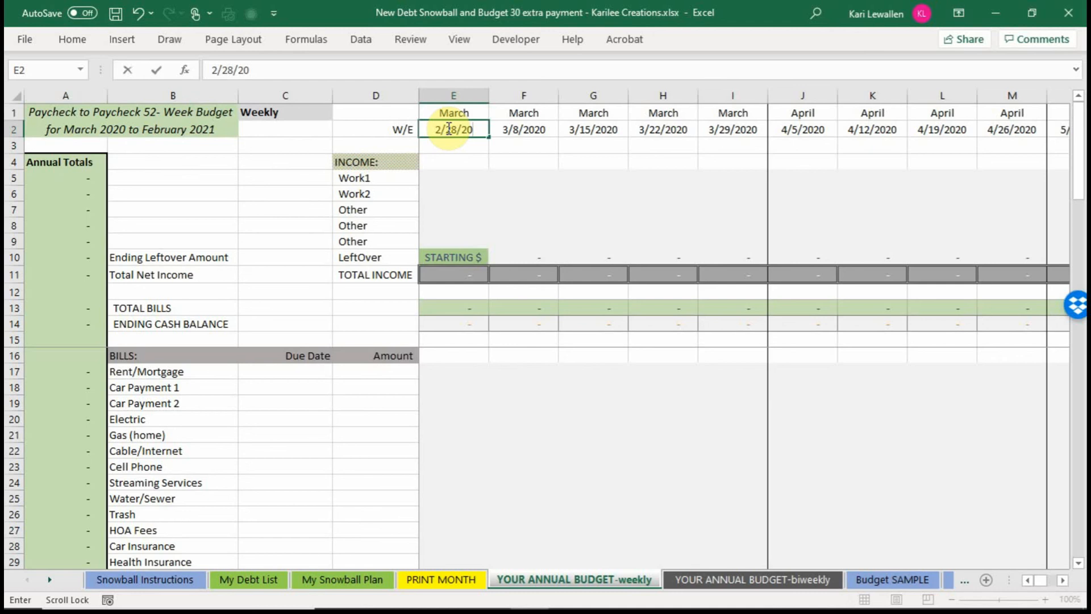
{"action": "key", "text": "Return"}
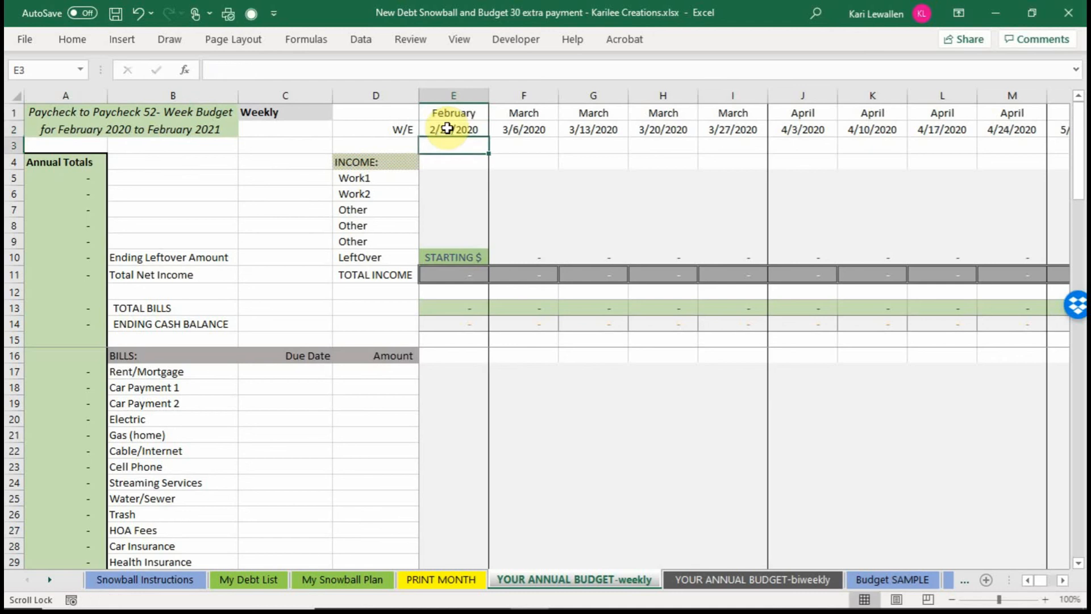
Review the income source labels and enter 5000 as the Work1 income for the week ending 2/28/2020.
{"action": "left_click", "coordinate": [448, 179]}
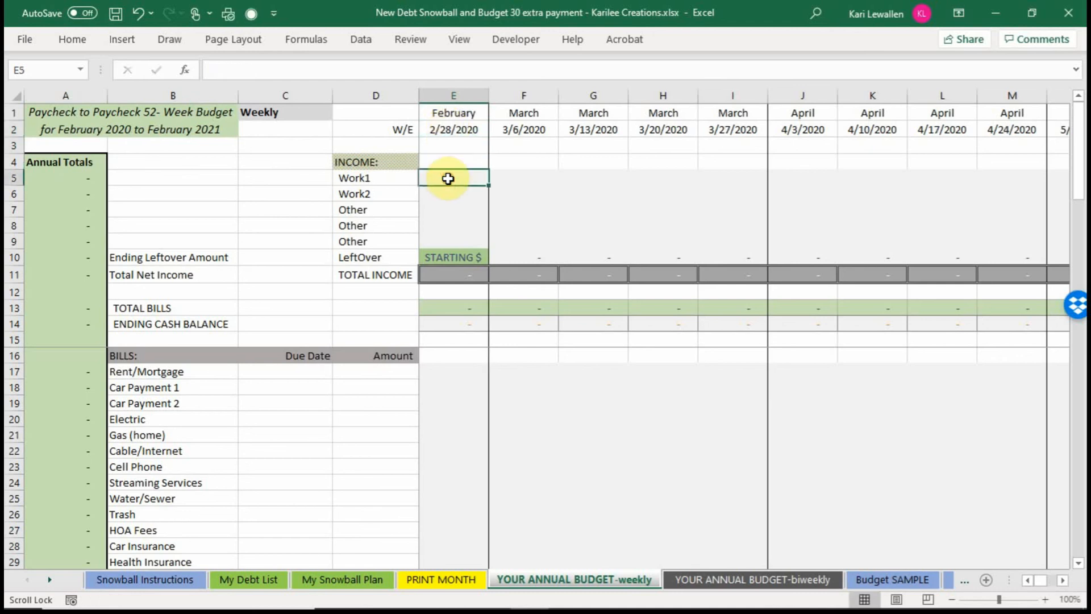
{"action": "left_click_drag", "start_coordinate": [355, 177], "coordinate": [363, 238]}
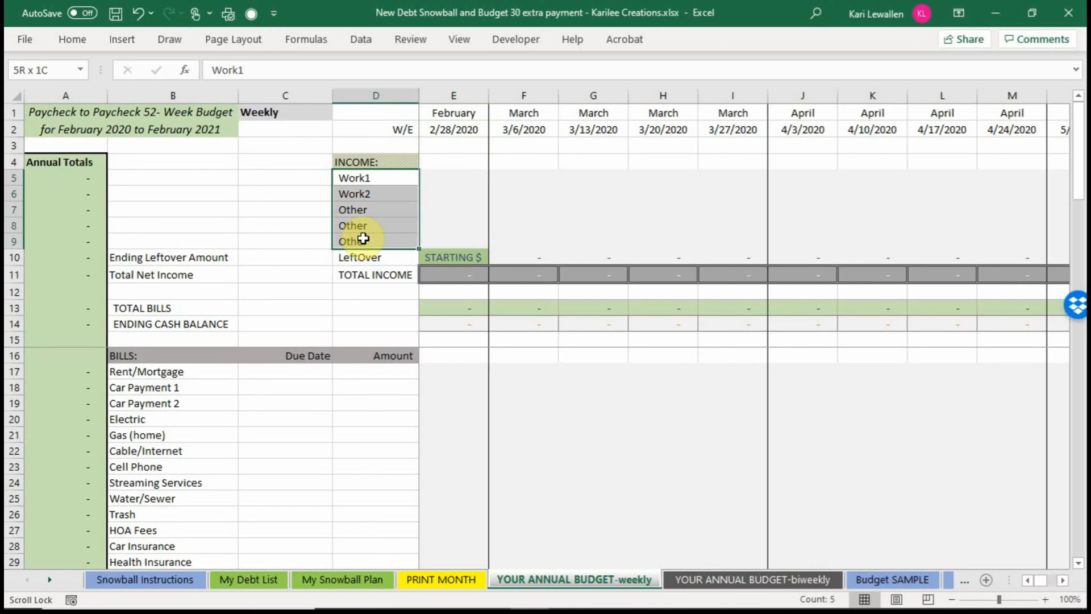
{"action": "left_click", "coordinate": [453, 176]}
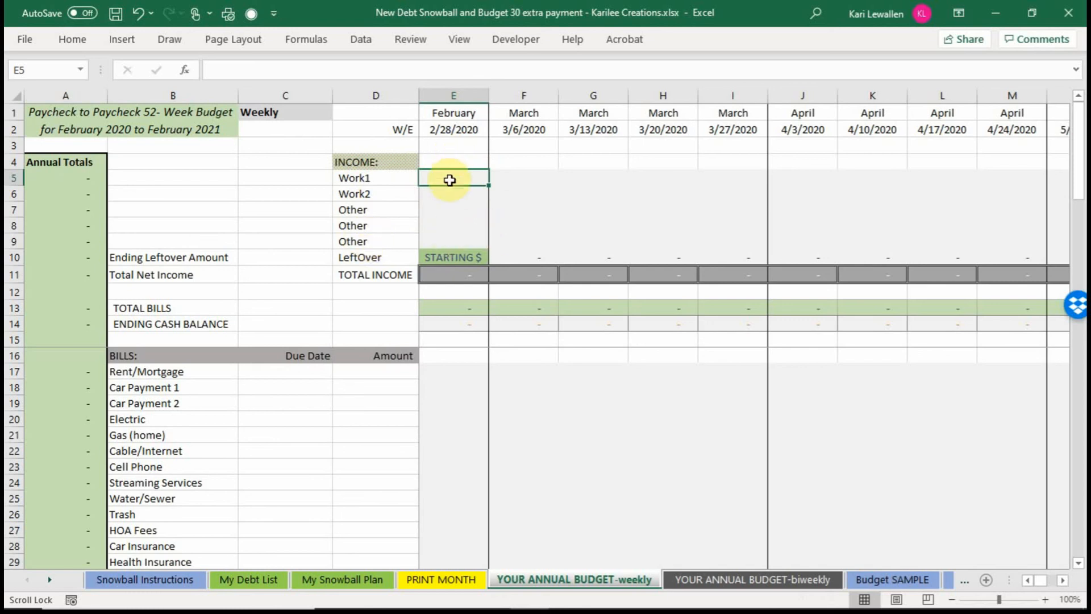
{"action": "type", "text": "82"}
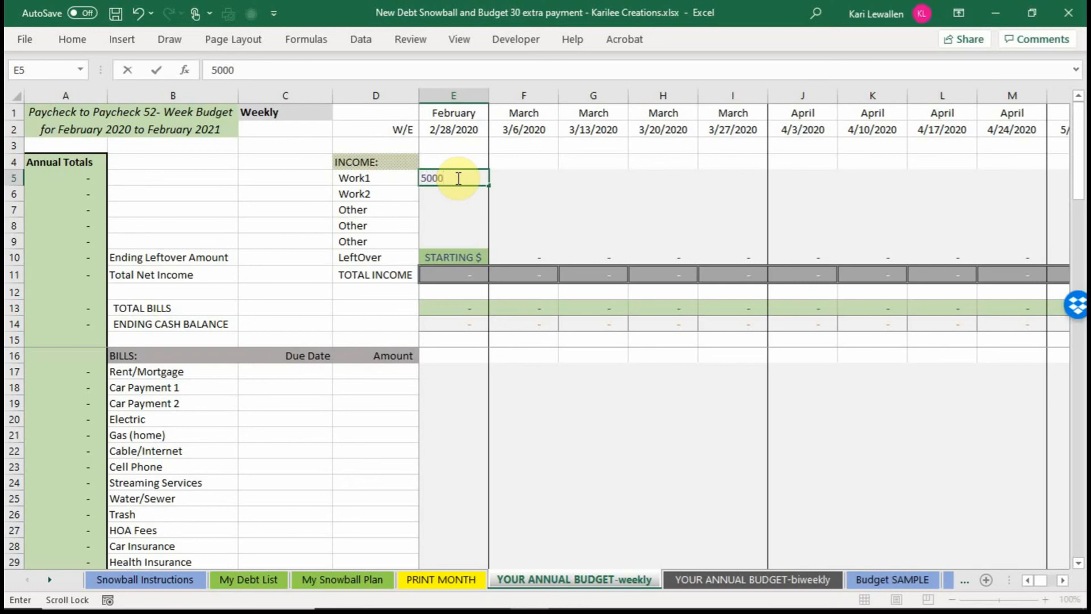
{"action": "key", "text": "Return"}
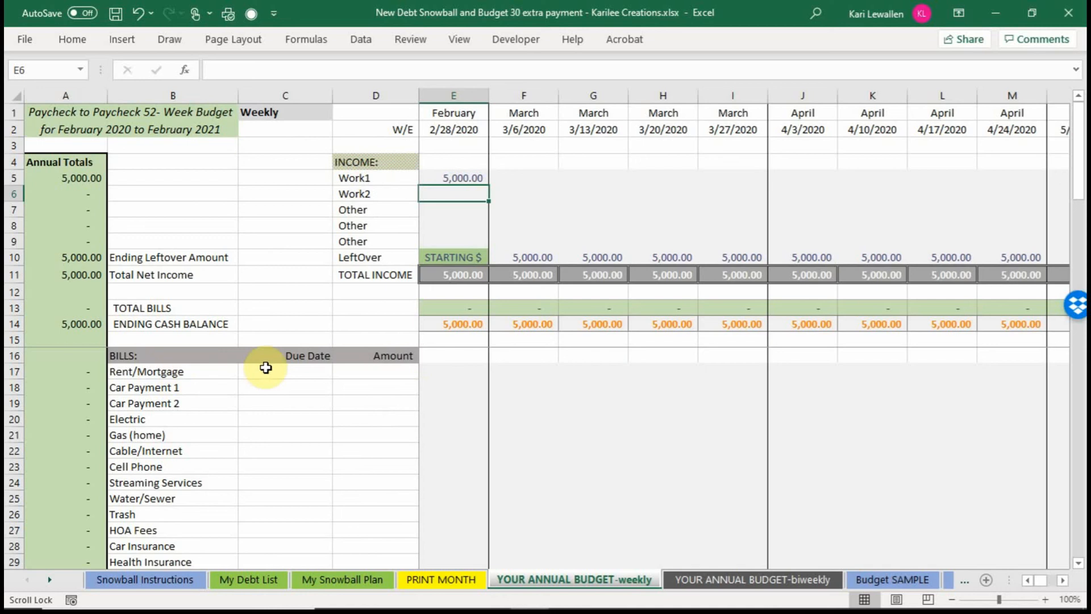
Look over the bill categories and set the Rent/Mortgage amount to 1500.
{"action": "left_click", "coordinate": [182, 374]}
{"action": "scroll", "coordinate": [186, 374], "scroll_direction": "down", "scroll_amount": 1}
{"action": "scroll", "coordinate": [186, 374], "scroll_direction": "down", "scroll_amount": 1}
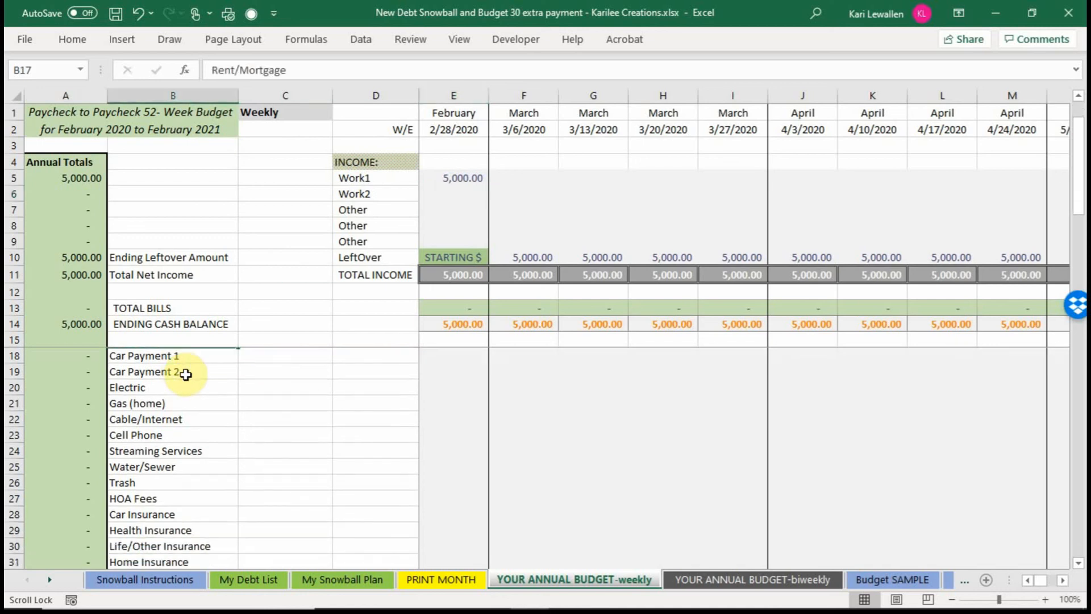
{"action": "scroll", "coordinate": [186, 374], "scroll_direction": "up", "scroll_amount": 2}
{"action": "scroll", "coordinate": [186, 374], "scroll_direction": "right", "scroll_amount": 1}
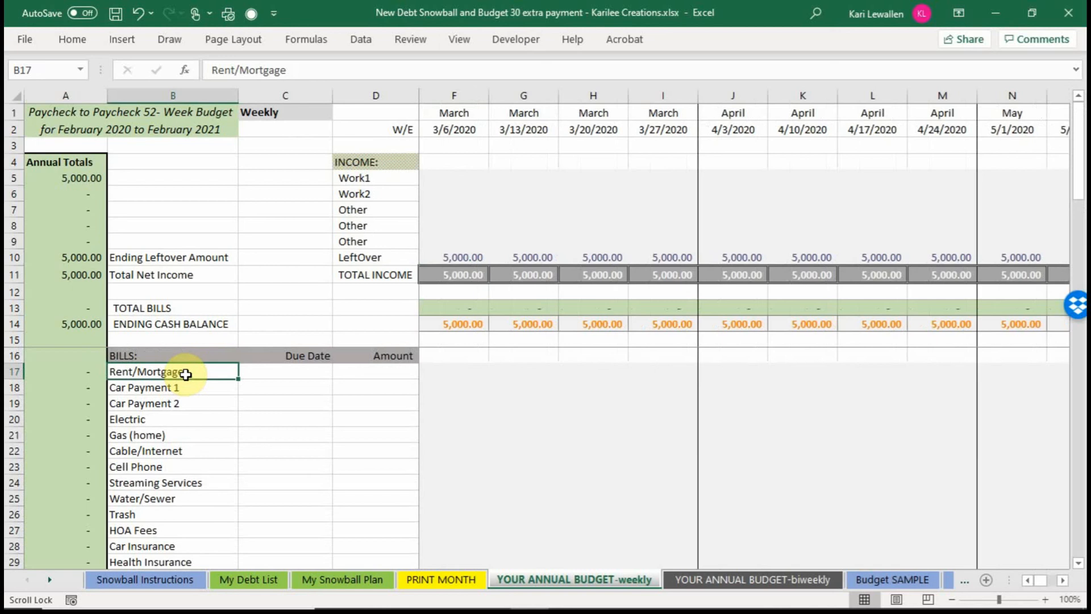
{"action": "left_click", "coordinate": [286, 373]}
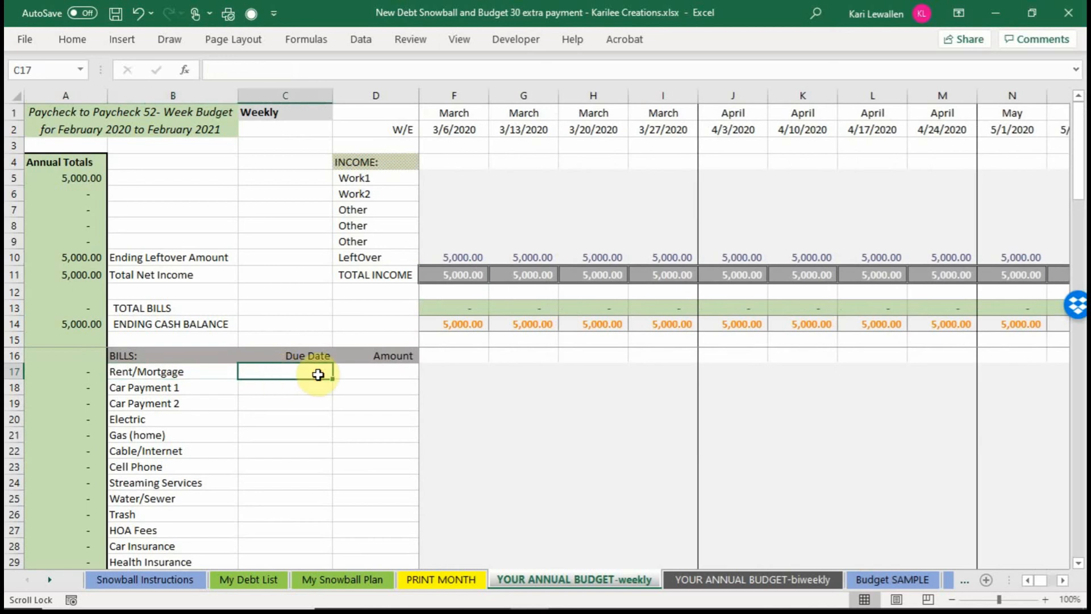
{"action": "left_click", "coordinate": [360, 373]}
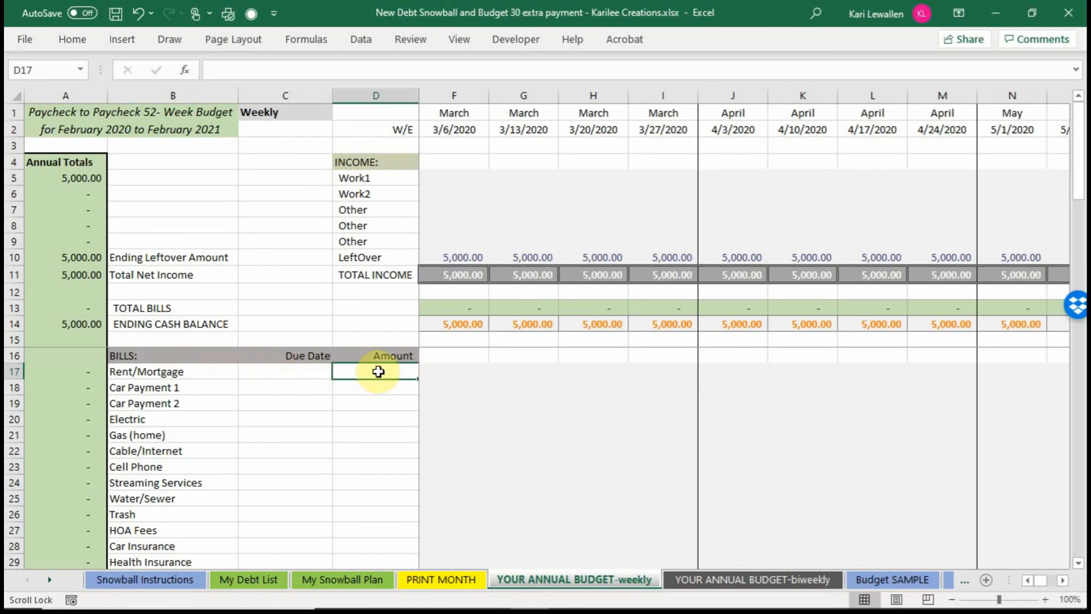
{"action": "type", "text": "1500"}
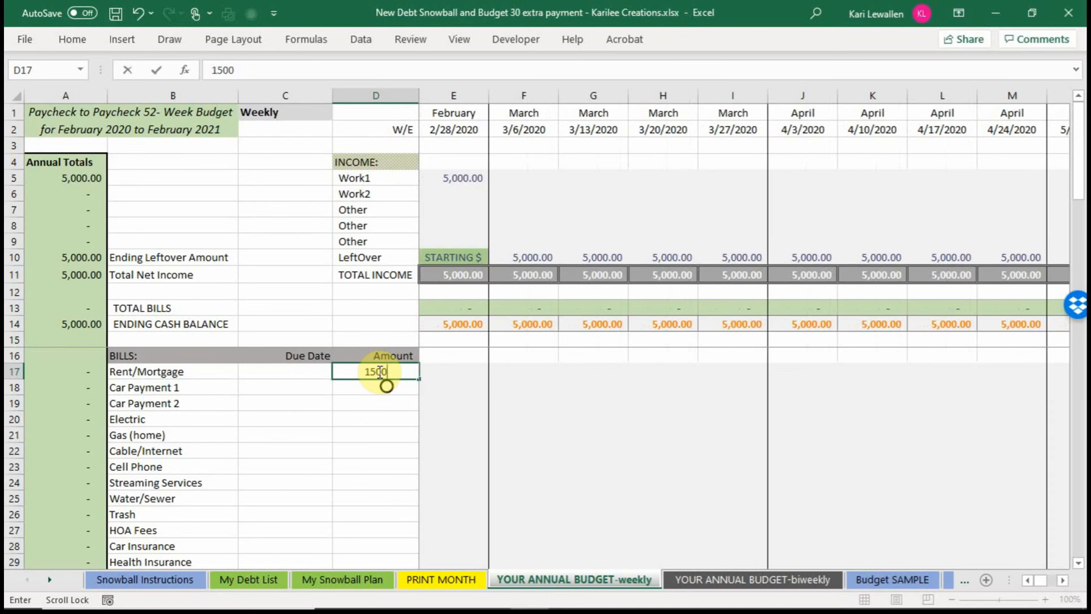
{"action": "key", "text": "Return"}
Dismiss the AutoSave dialog and set the Rent/Mortgage due date to 3/1/2020.
{"action": "left_click", "coordinate": [310, 369]}
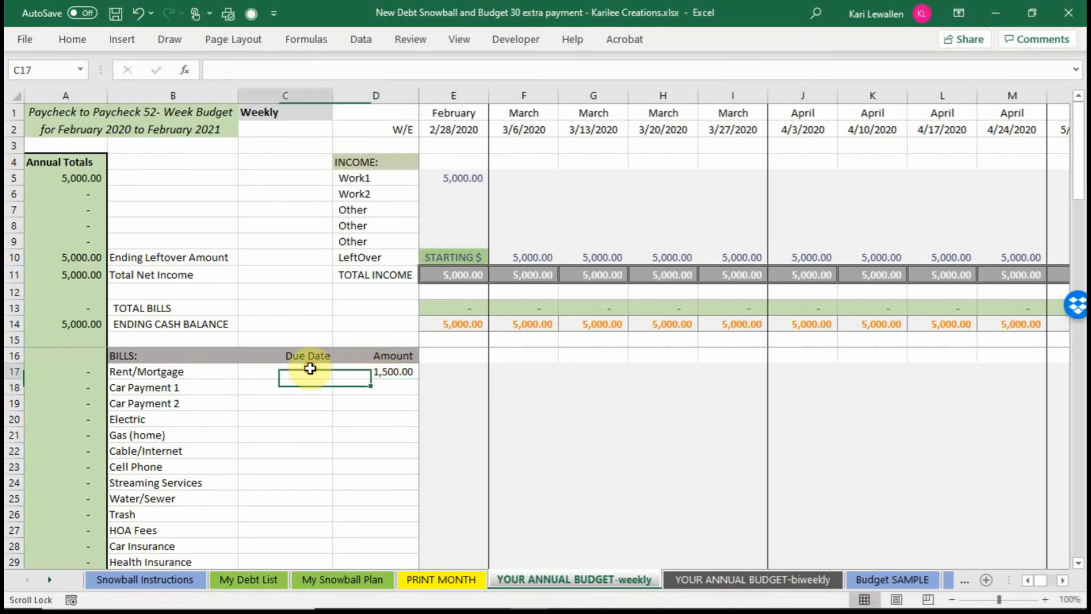
{"action": "key", "text": "Return"}
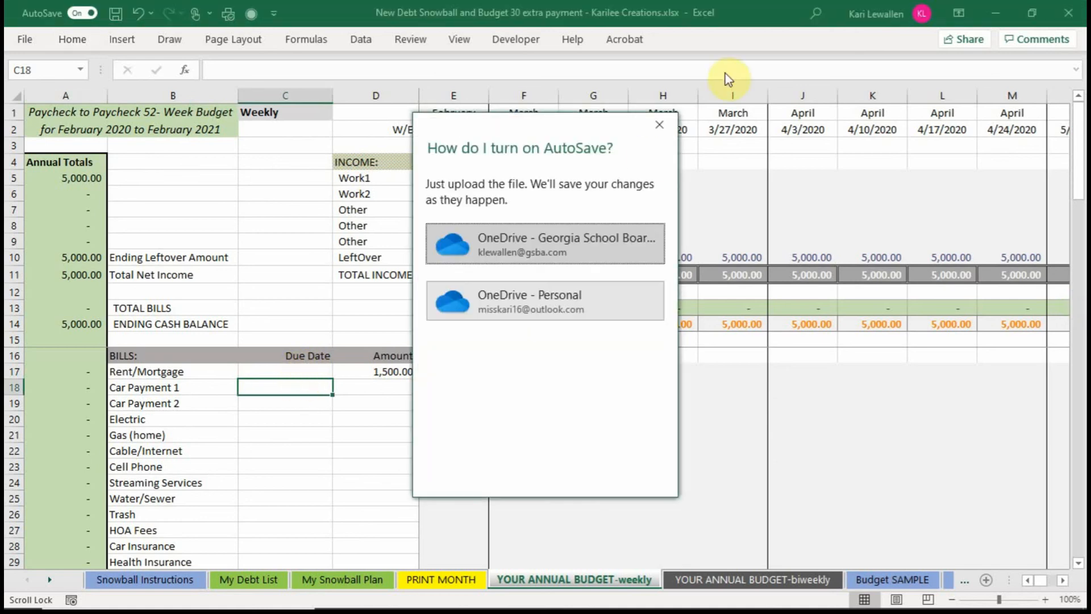
{"action": "left_click", "coordinate": [658, 122]}
{"action": "left_click", "coordinate": [290, 374]}
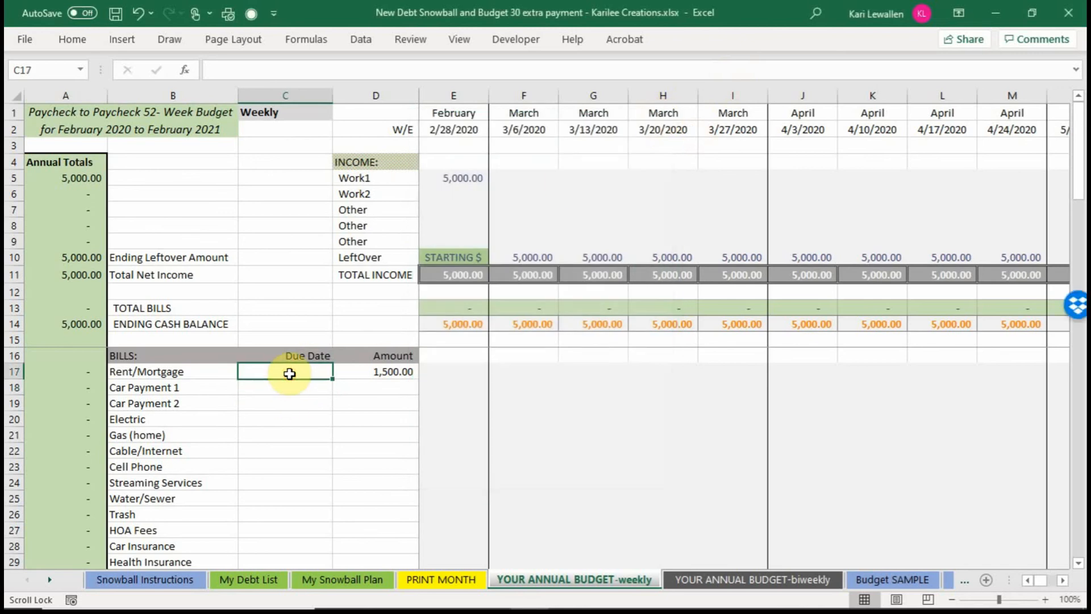
{"action": "type", "text": "3/"}
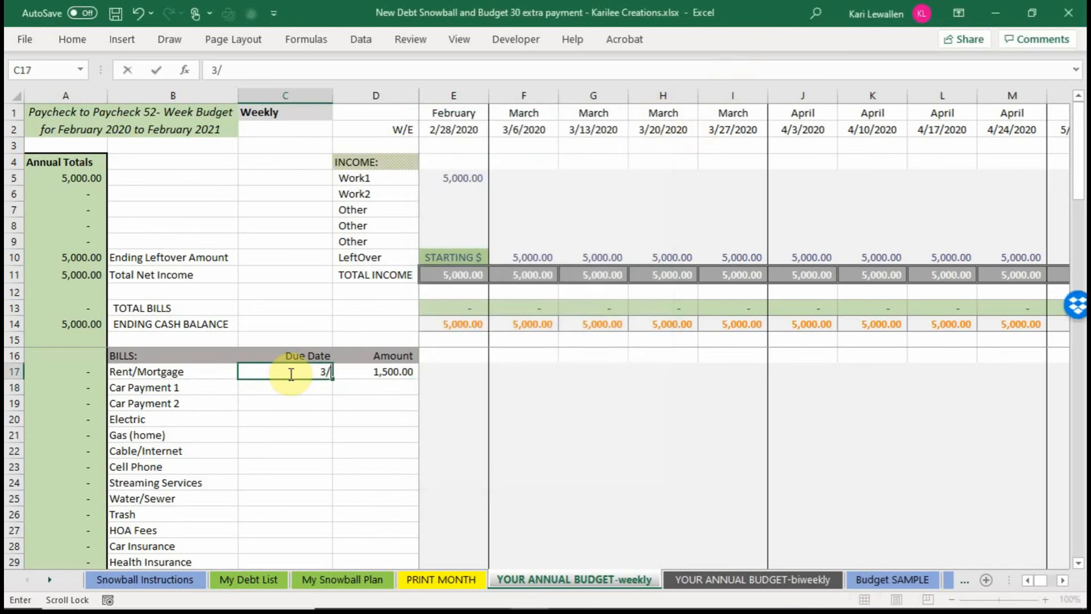
{"action": "type", "text": "1/2020"}
{"action": "key", "text": "Return"}
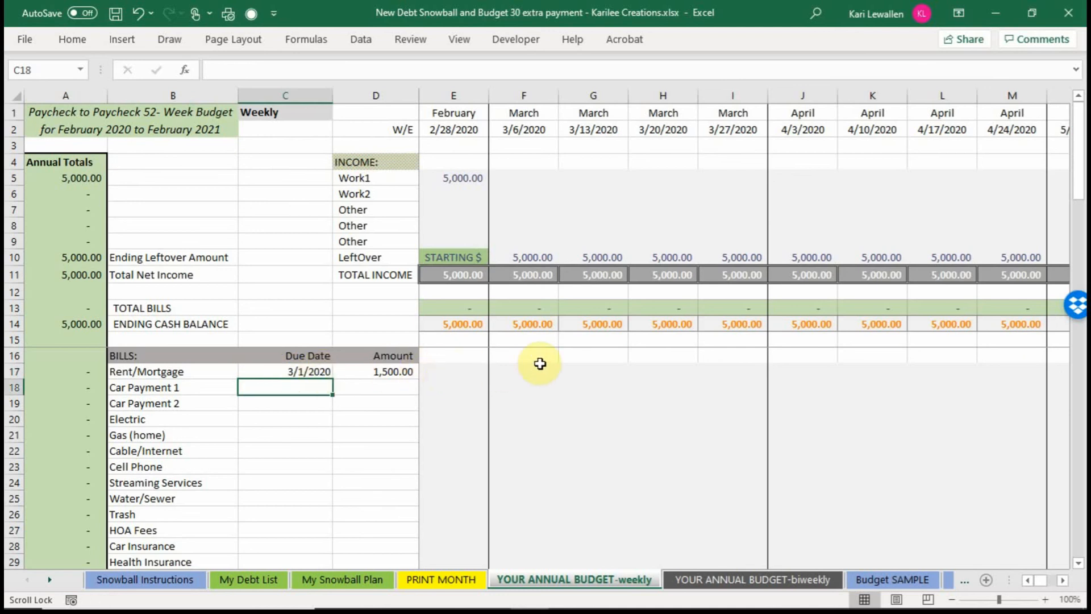
For the week ending 2/28/2020, enter a 1500 Rent/Mortgage payment and a starting leftover amount of 500.
{"action": "left_click", "coordinate": [445, 371]}
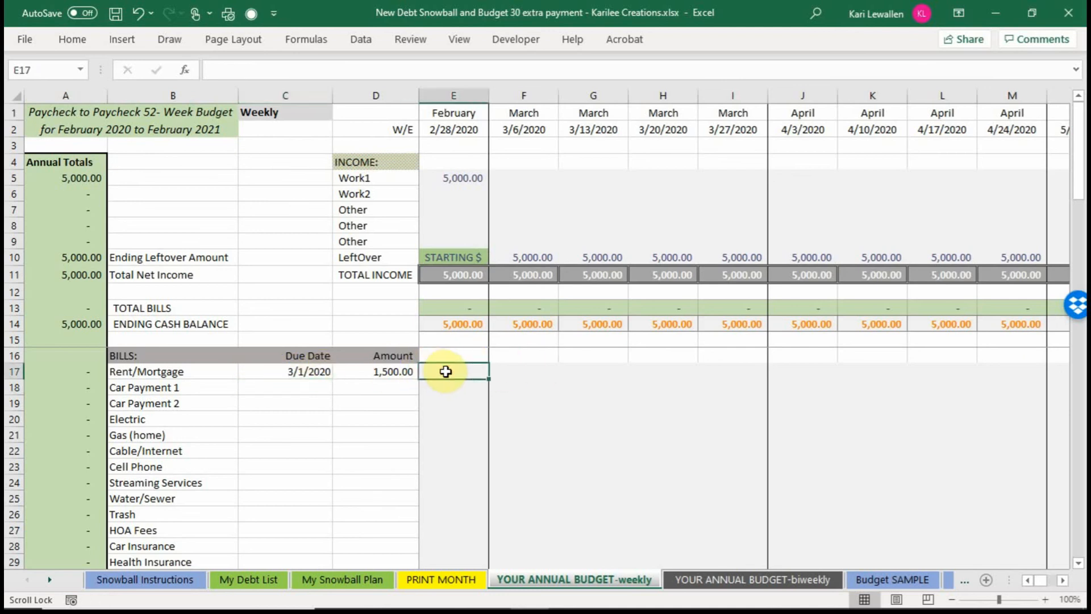
{"action": "type", "text": "1500"}
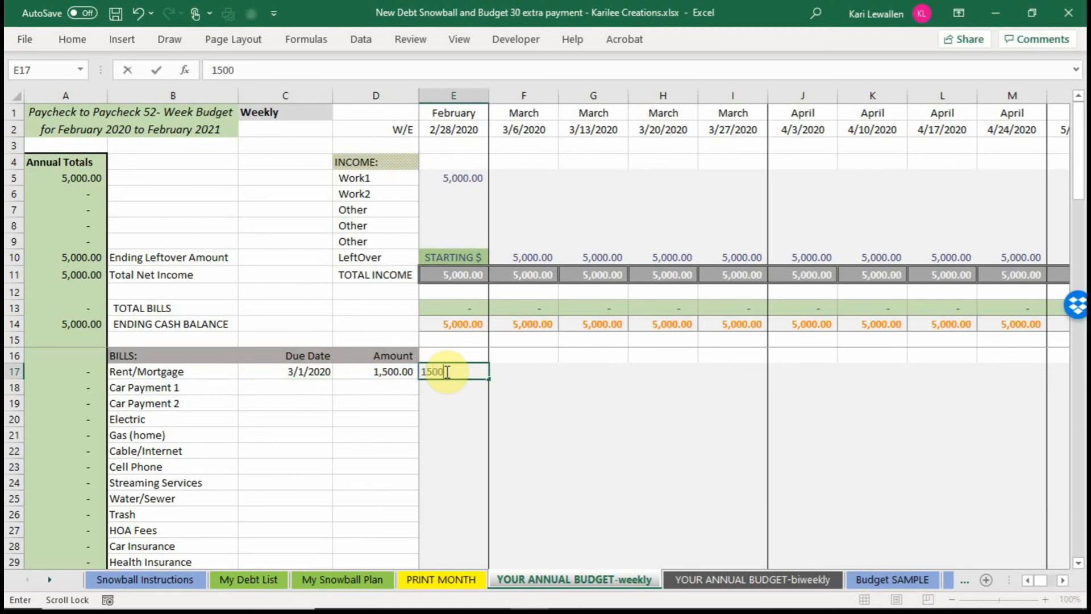
{"action": "key", "text": "Return"}
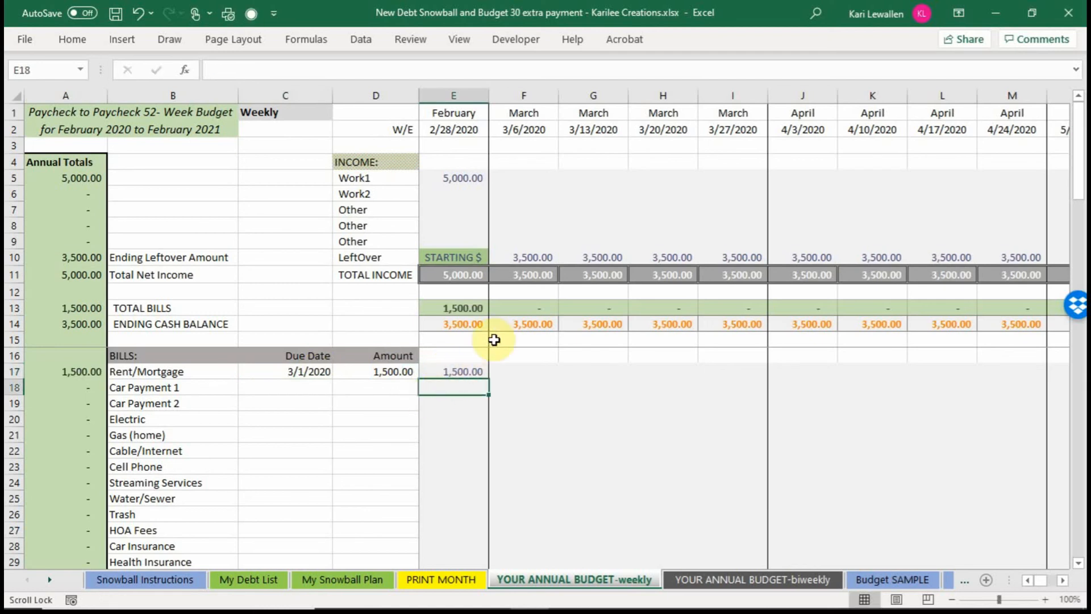
{"action": "left_click", "coordinate": [459, 258]}
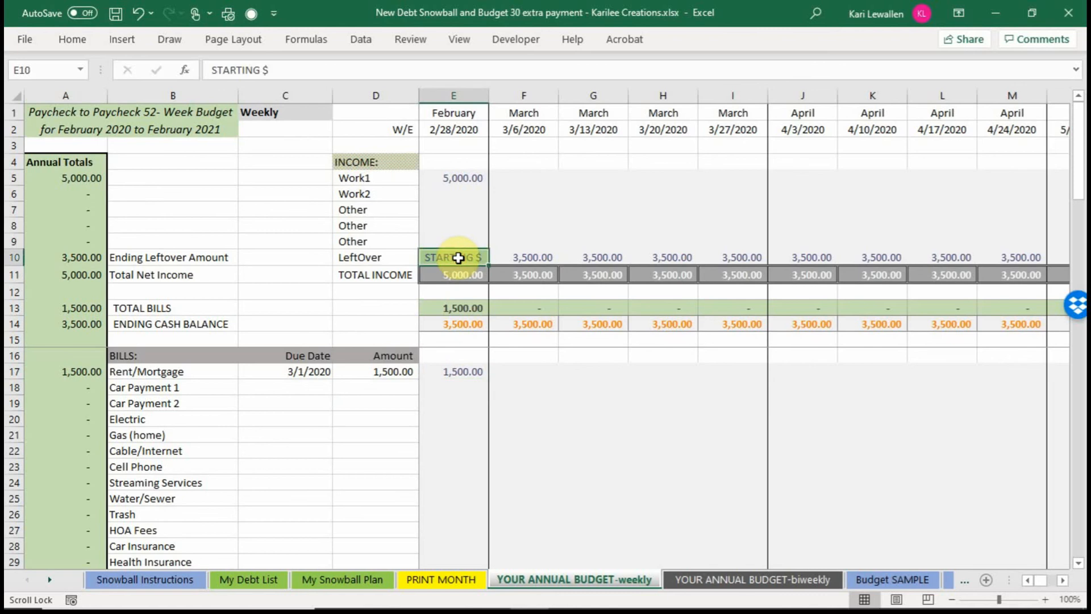
{"action": "type", "text": "500"}
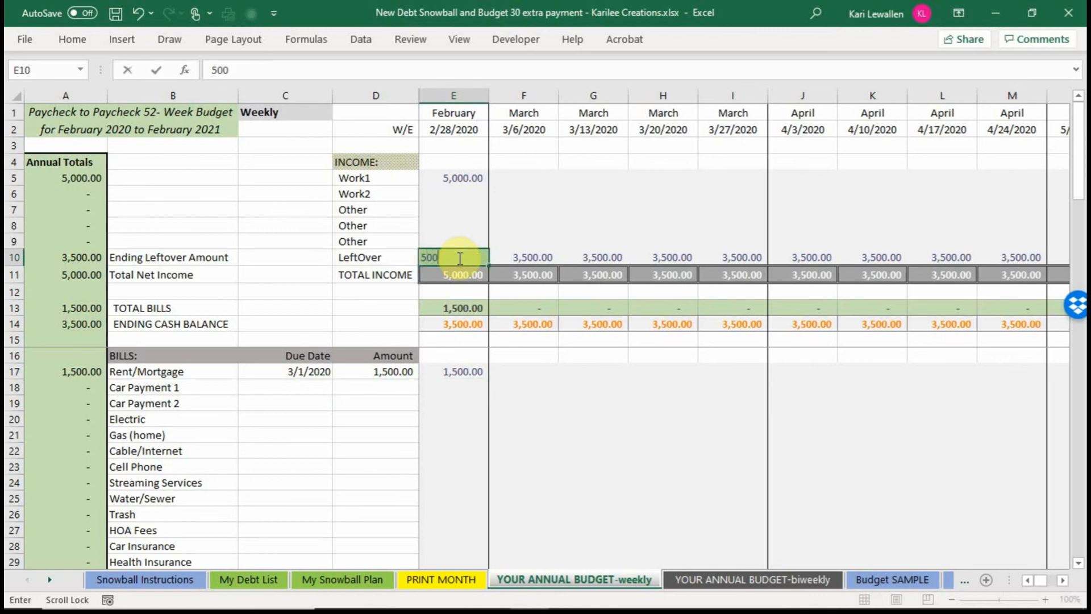
{"action": "key", "text": "Return"}
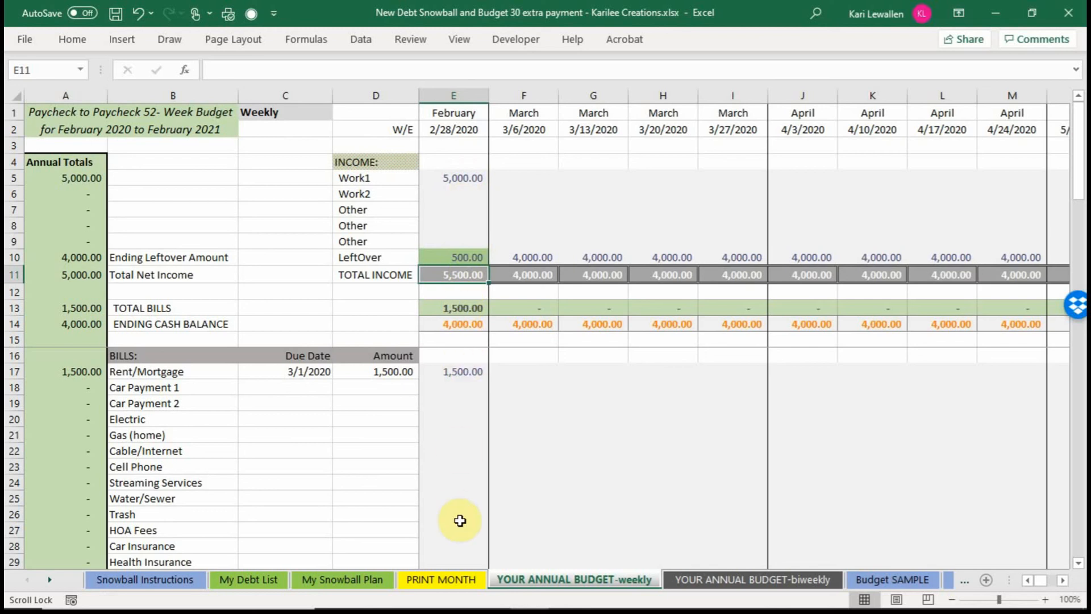
Examine the first week's total bills and ending cash balance, the next week's leftover amount, and the remaining bill categories.
{"action": "left_click", "coordinate": [458, 309]}
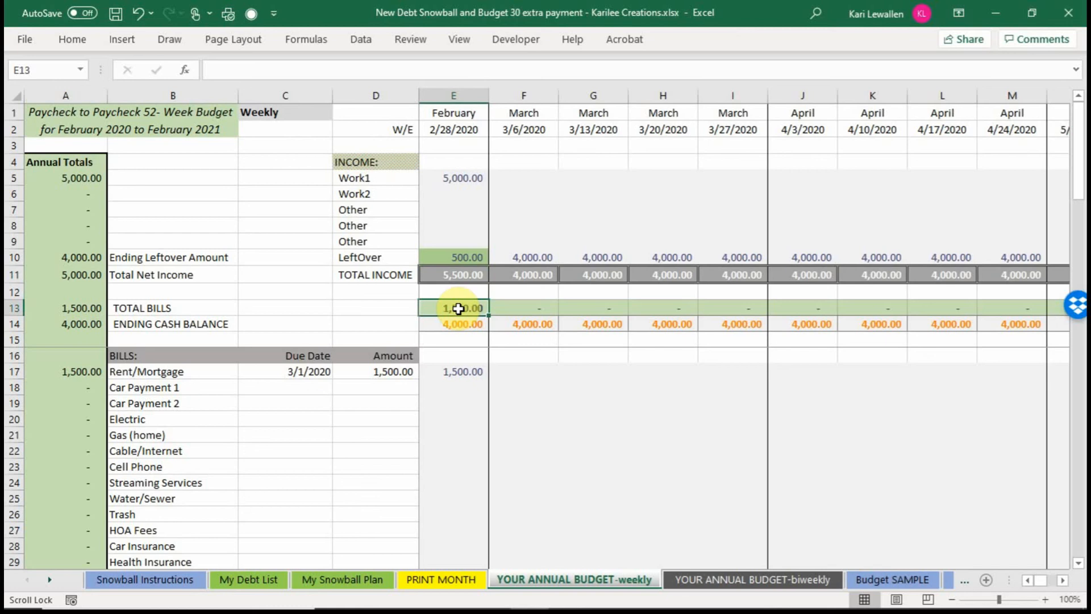
{"action": "left_click", "coordinate": [465, 325]}
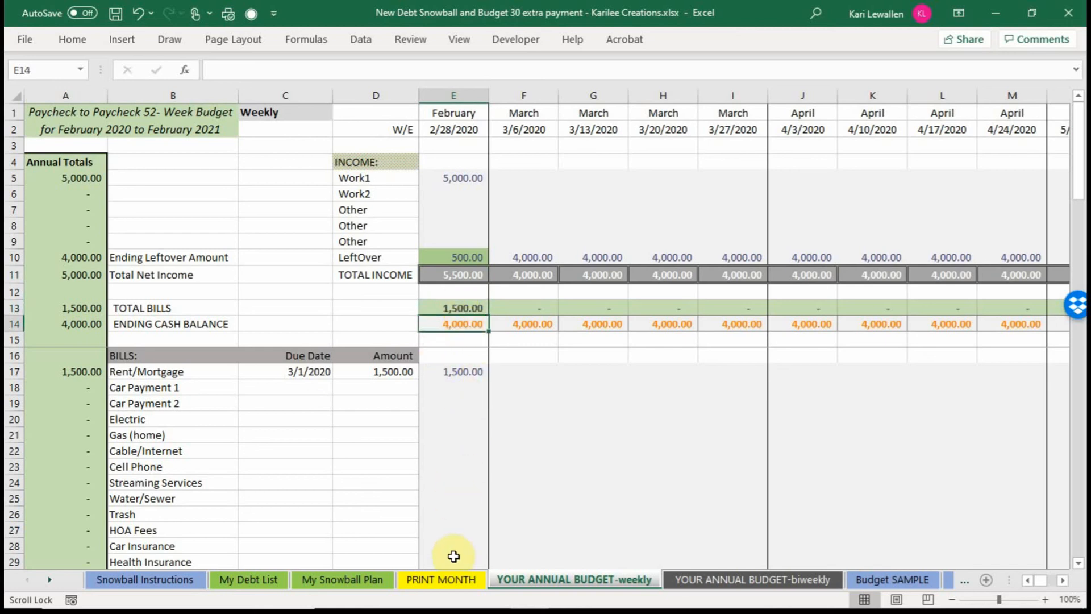
{"action": "left_click", "coordinate": [534, 257]}
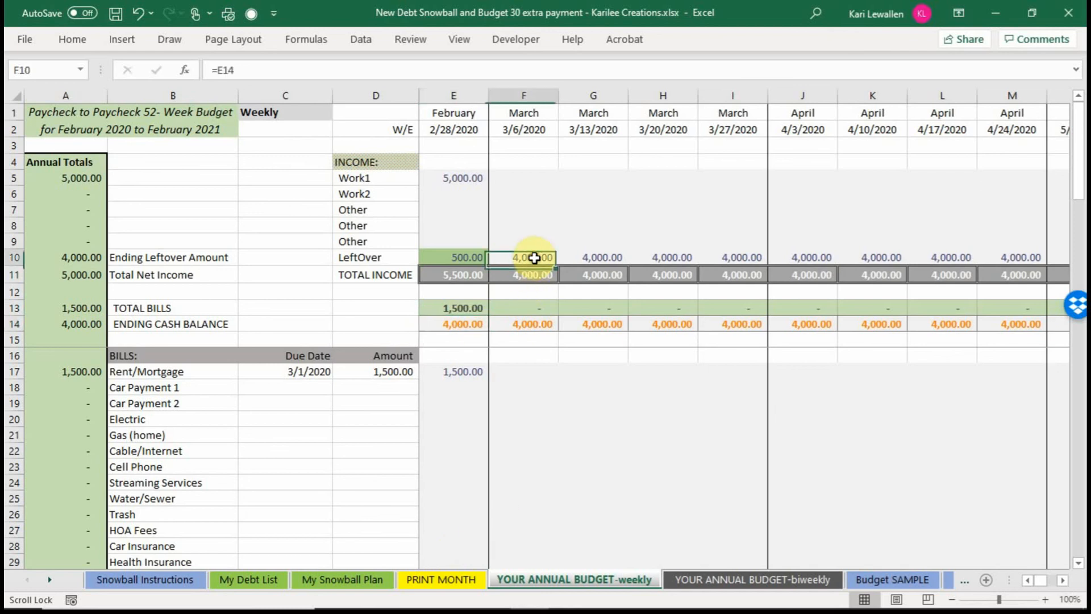
{"action": "left_click_drag", "start_coordinate": [524, 371], "coordinate": [522, 534]}
{"action": "left_click", "coordinate": [522, 537]}
{"action": "scroll", "coordinate": [521, 537], "scroll_direction": "down", "scroll_amount": 3}
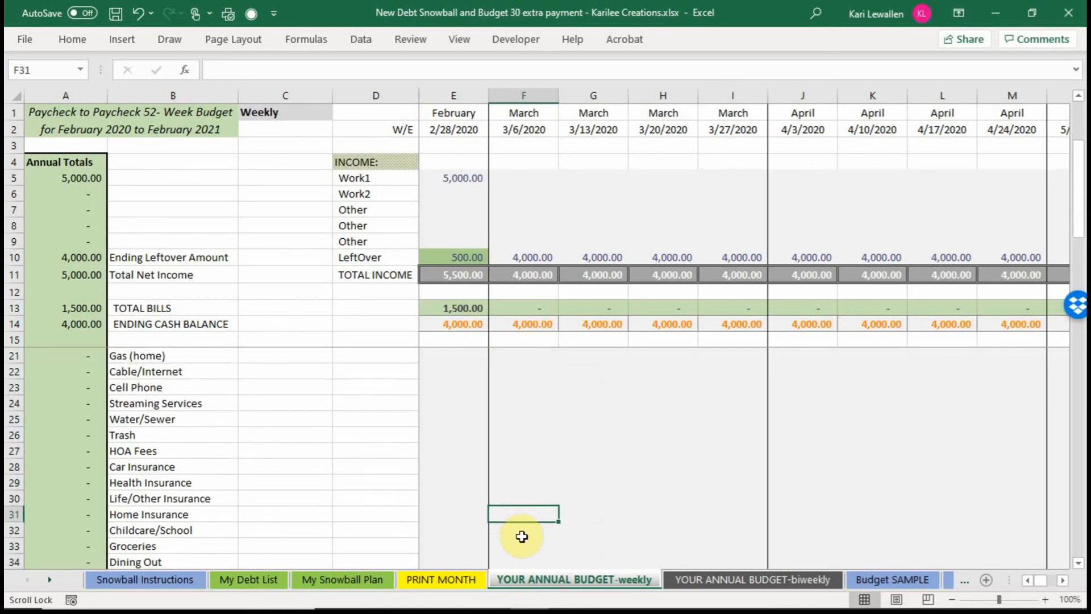
{"action": "scroll", "coordinate": [522, 537], "scroll_direction": "down", "scroll_amount": 3}
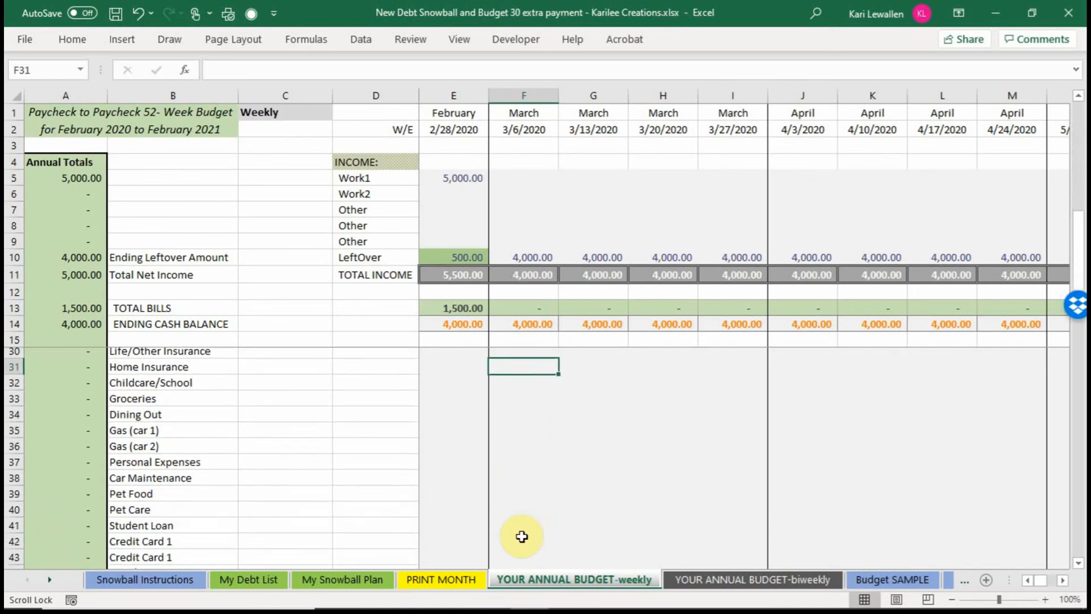
Enter a 3000 Emergency Fund payment for the week ending 3/6/2020 and check that week's ending cash balance.
{"action": "scroll", "coordinate": [522, 536], "scroll_direction": "down", "scroll_amount": 1}
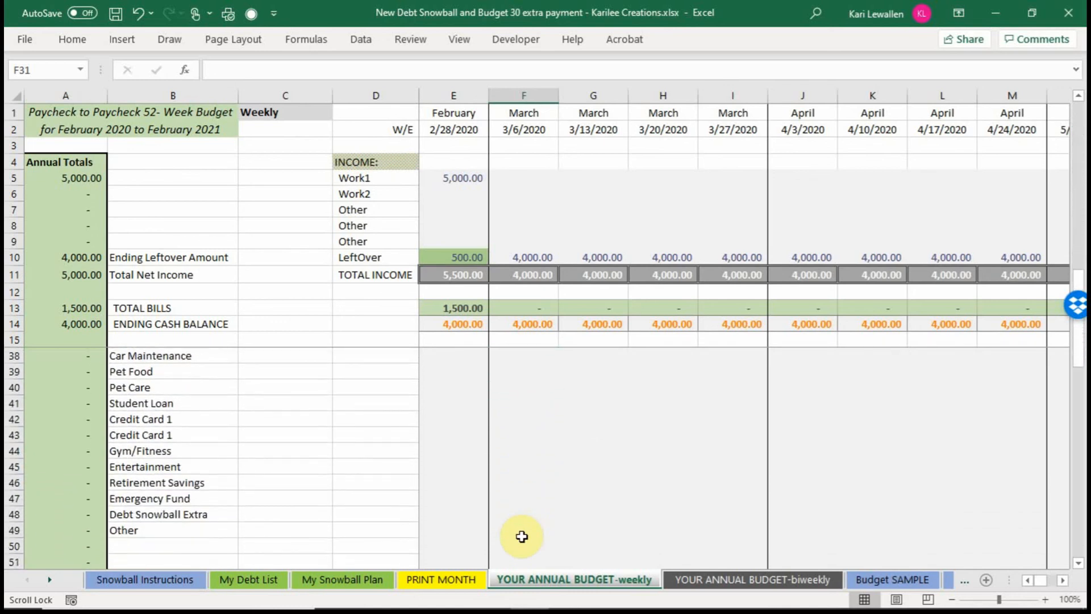
{"action": "left_click", "coordinate": [516, 500]}
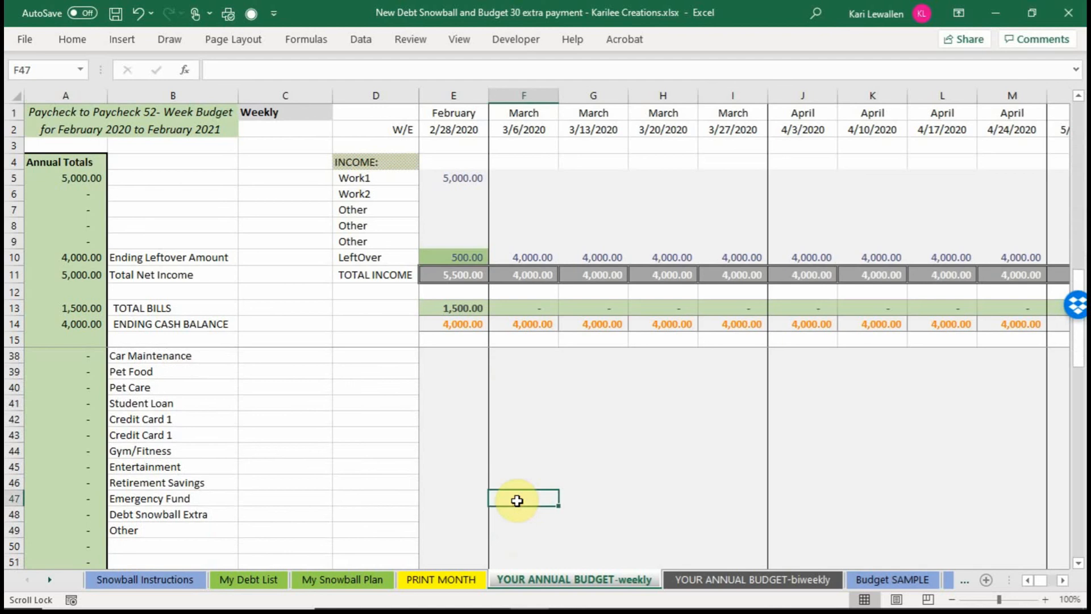
{"action": "type", "text": "3000"}
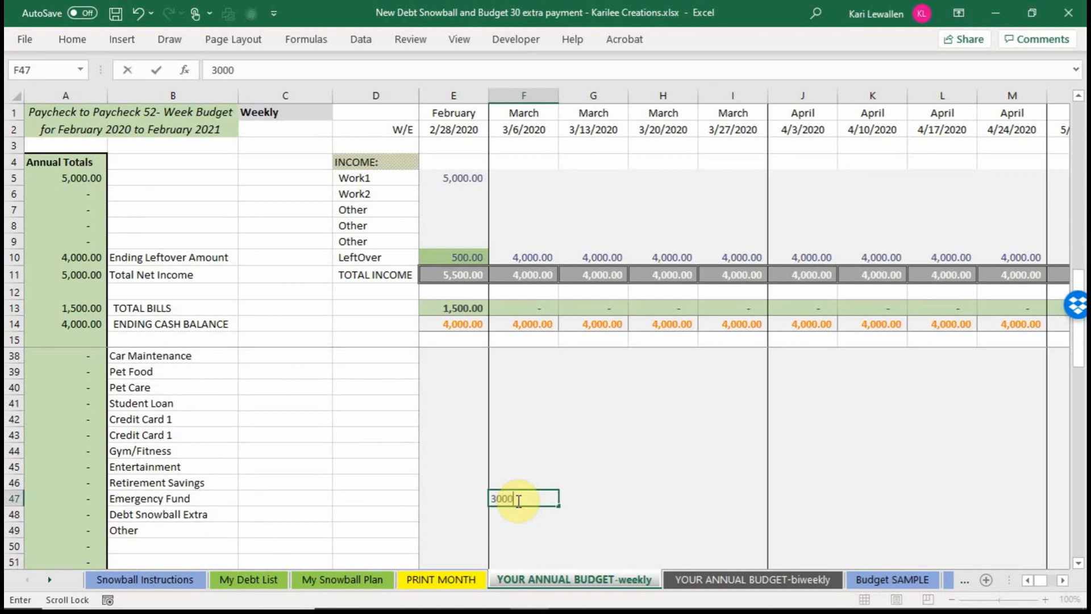
{"action": "key", "text": "Return"}
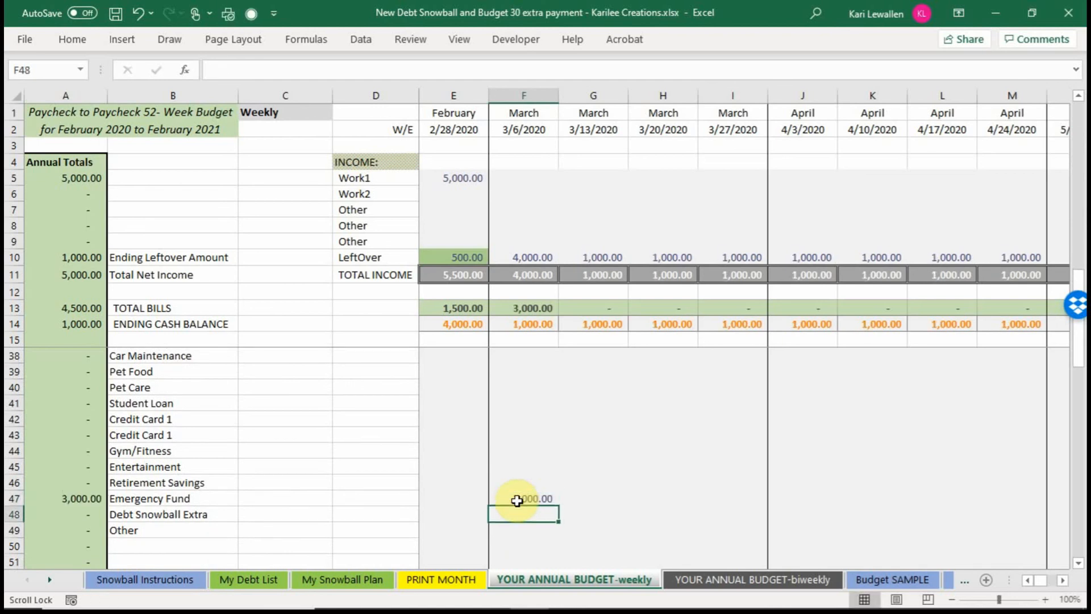
{"action": "left_click", "coordinate": [542, 325]}
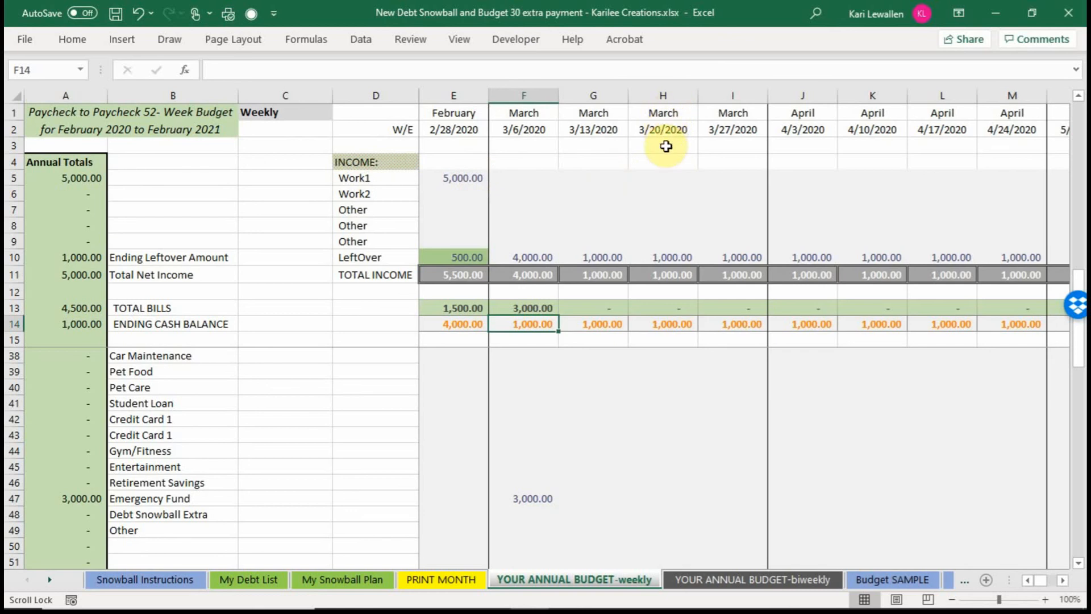
Enter Work1 income of 5000 for the weeks ending 3/20/2020 and 4/3/2020.
{"action": "left_click", "coordinate": [663, 175]}
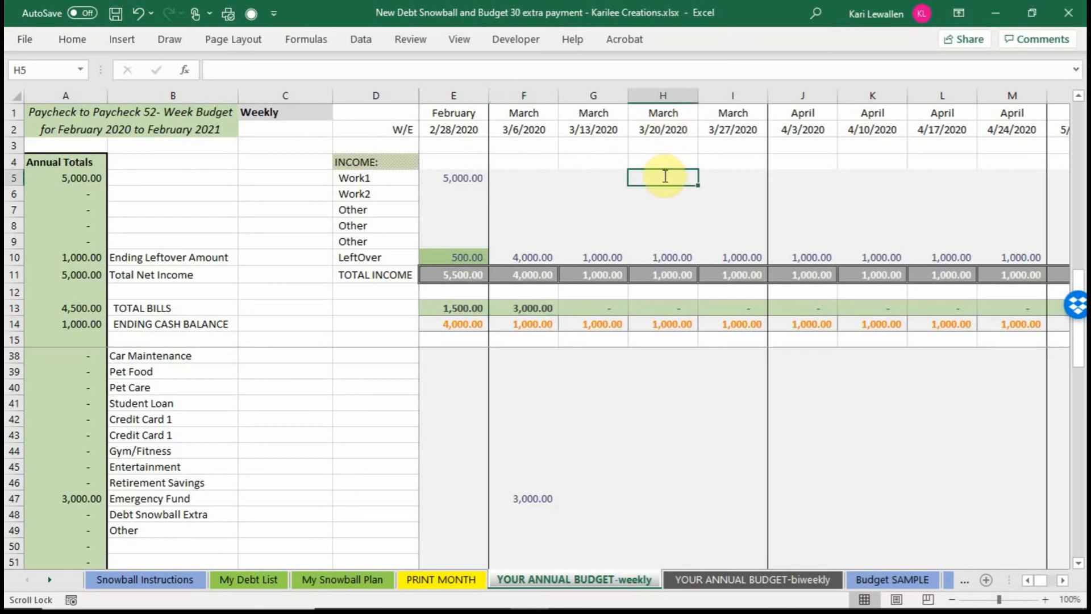
{"action": "type", "text": "5,0"}
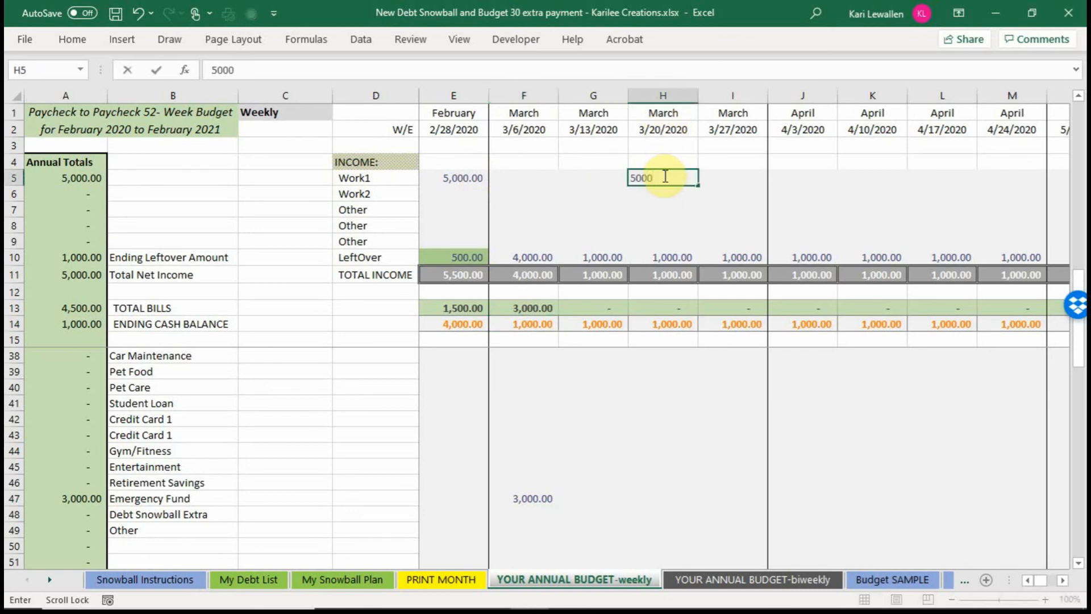
{"action": "type", "text": "00"}
{"action": "key", "text": "Return"}
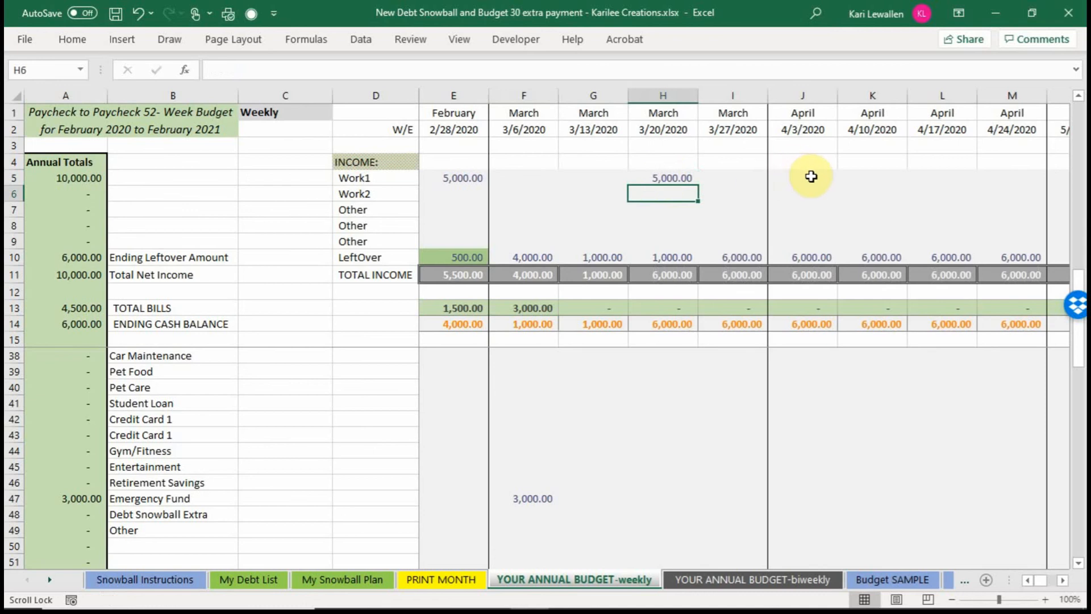
{"action": "left_click", "coordinate": [811, 178]}
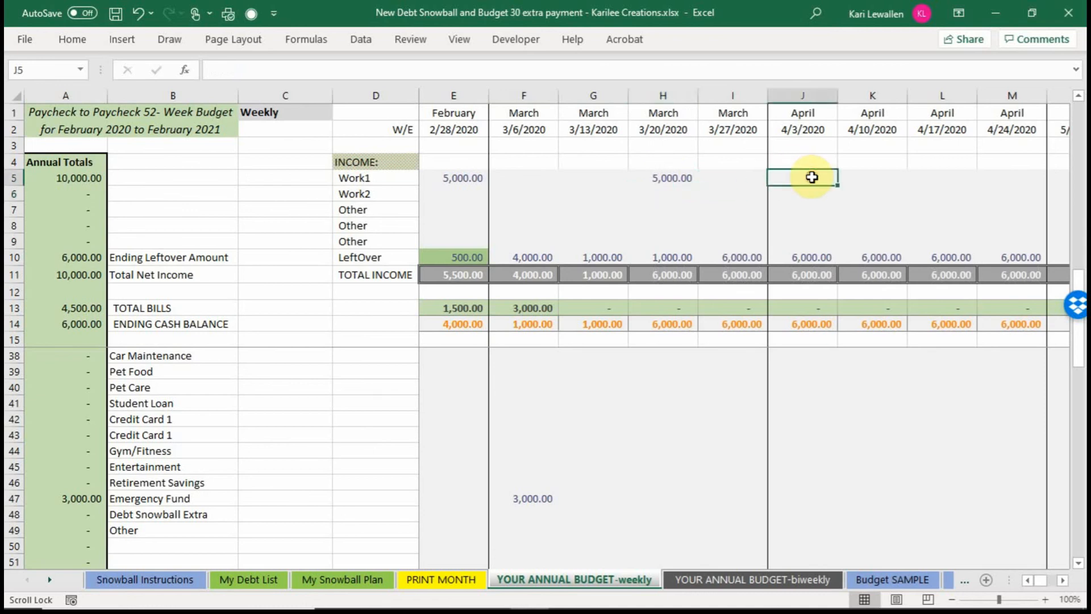
{"action": "type", "text": "5000"}
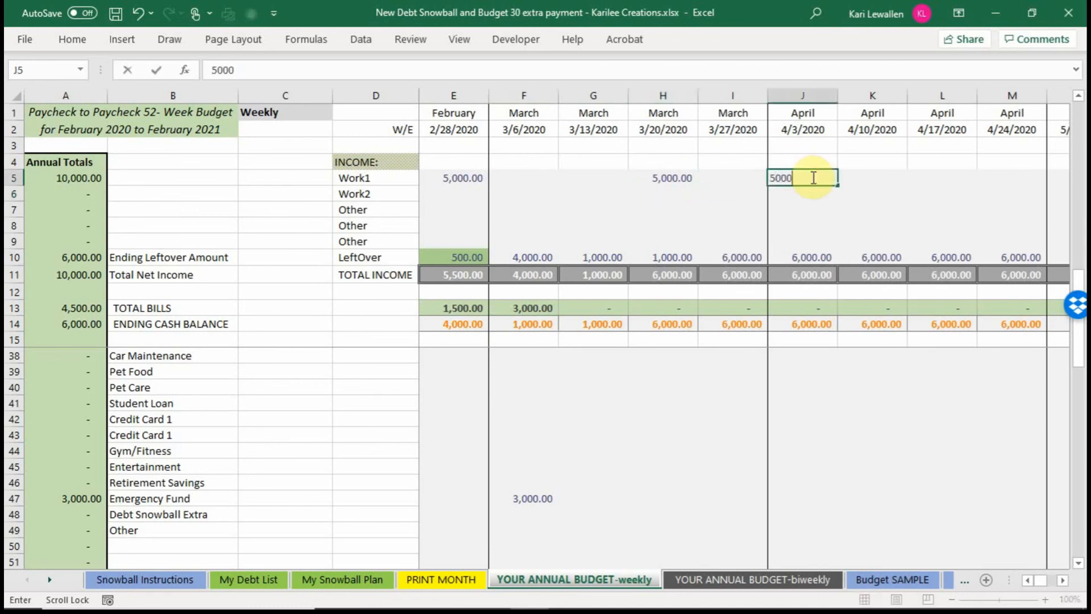
{"action": "key", "text": "Return"}
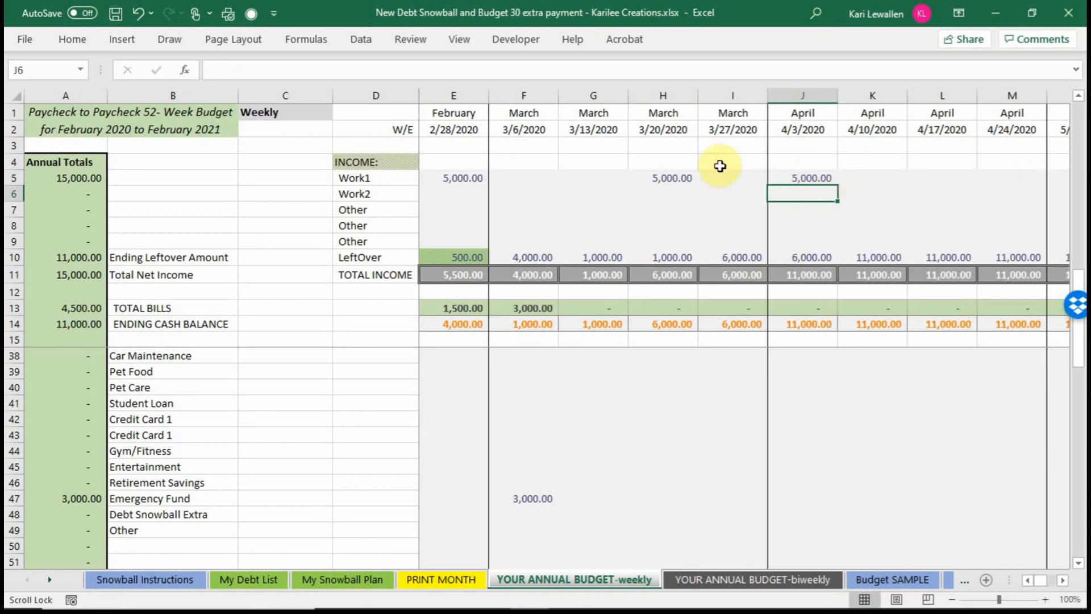
For the week ending 3/6/2020, enter 500 for Car Payment 1 and 800 for Car Payment 2.
{"action": "left_click", "coordinate": [368, 433]}
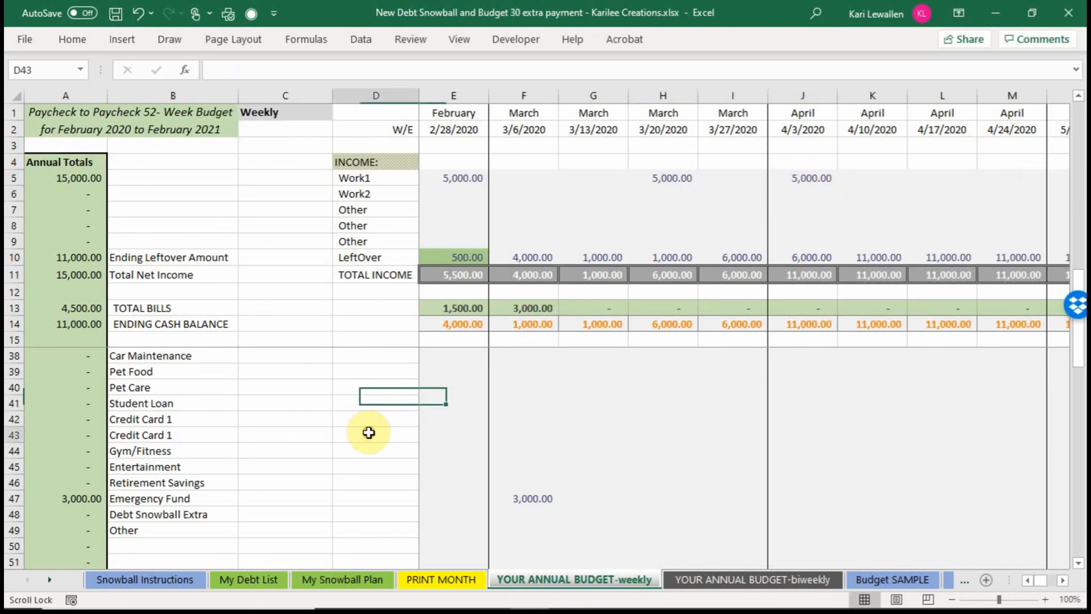
{"action": "scroll", "coordinate": [368, 433], "scroll_direction": "up", "scroll_amount": 1}
{"action": "scroll", "coordinate": [369, 433], "scroll_direction": "up", "scroll_amount": 6}
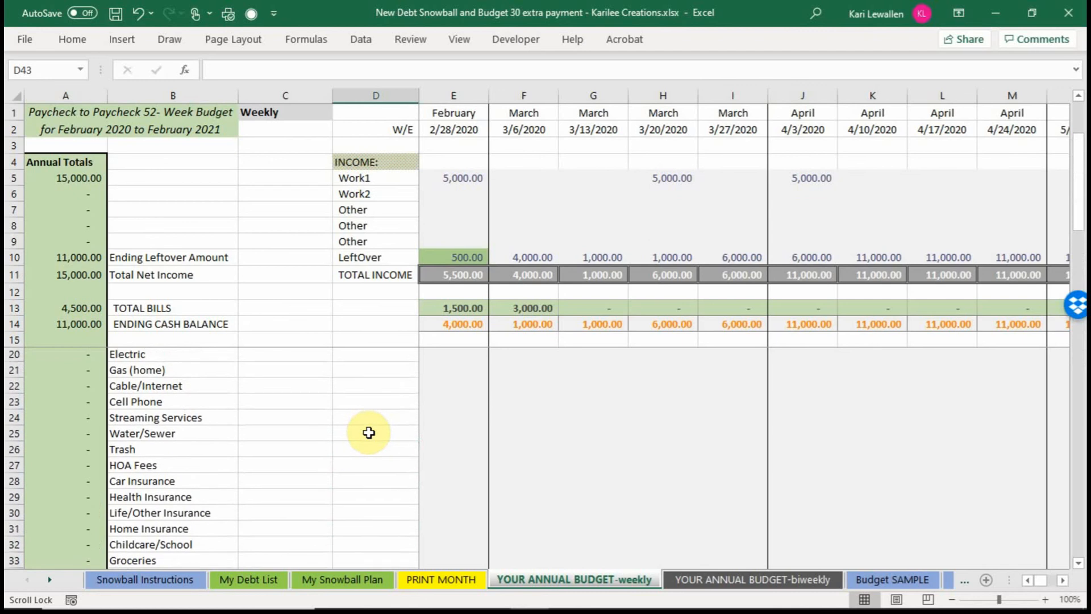
{"action": "scroll", "coordinate": [369, 433], "scroll_direction": "up", "scroll_amount": 1}
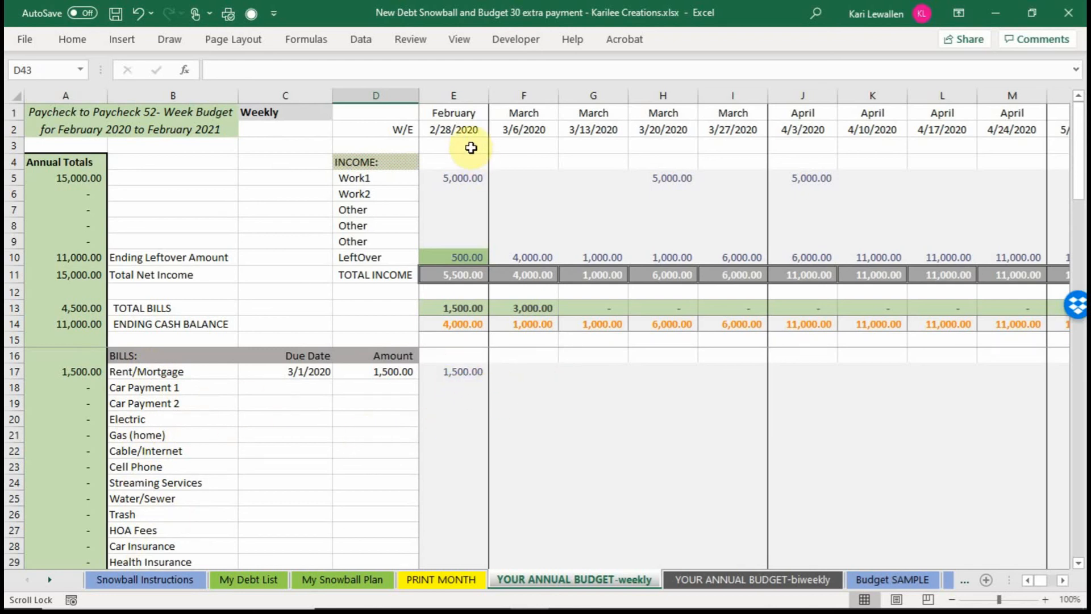
{"action": "left_click", "coordinate": [460, 386]}
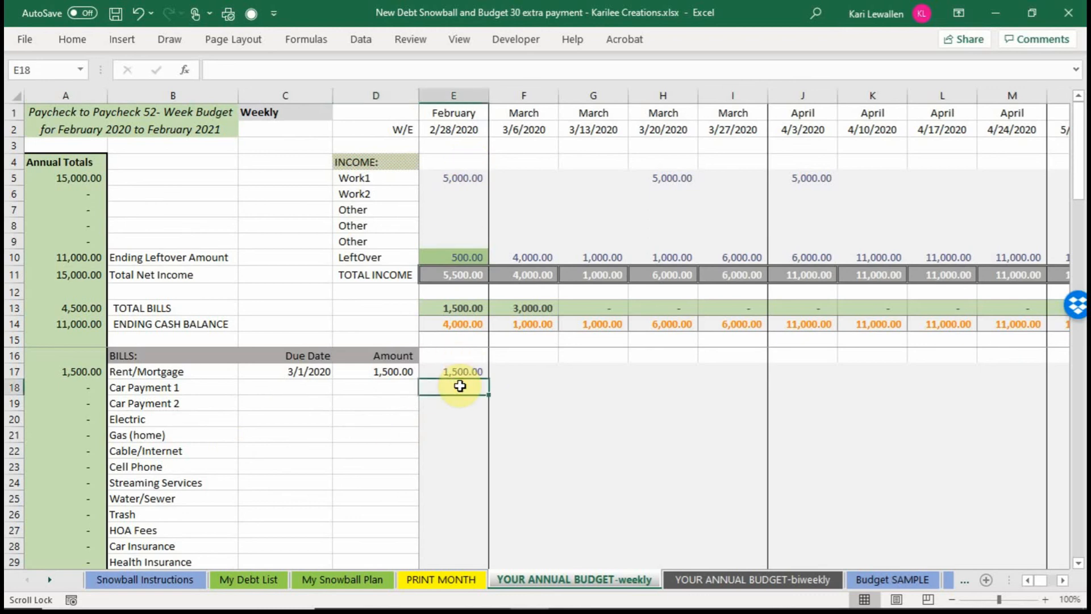
{"action": "left_click", "coordinate": [528, 386]}
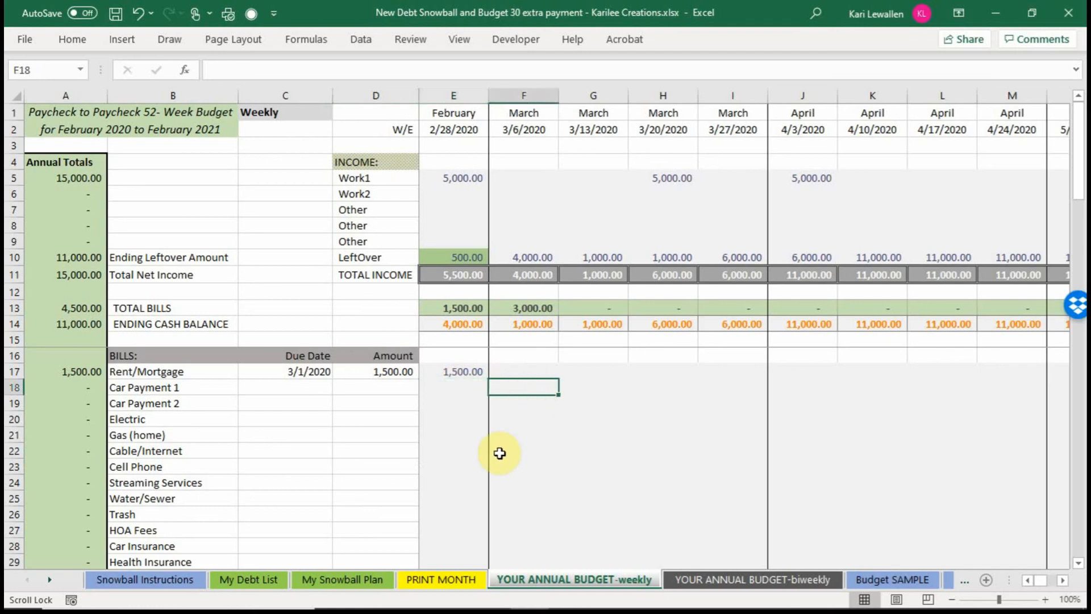
{"action": "type", "text": "500"}
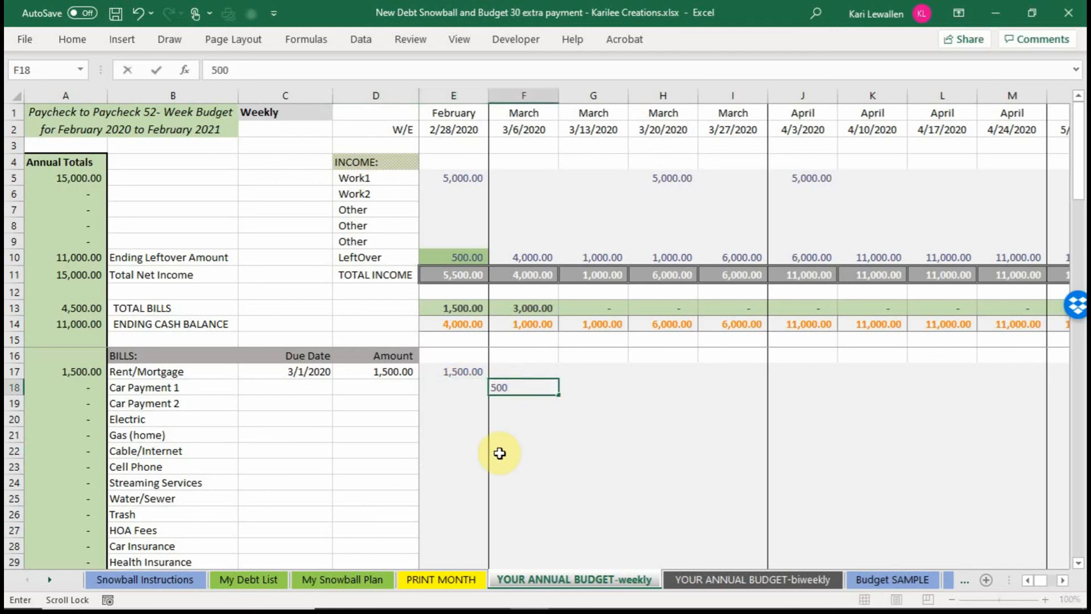
{"action": "key", "text": "Return"}
{"action": "type", "text": "800"}
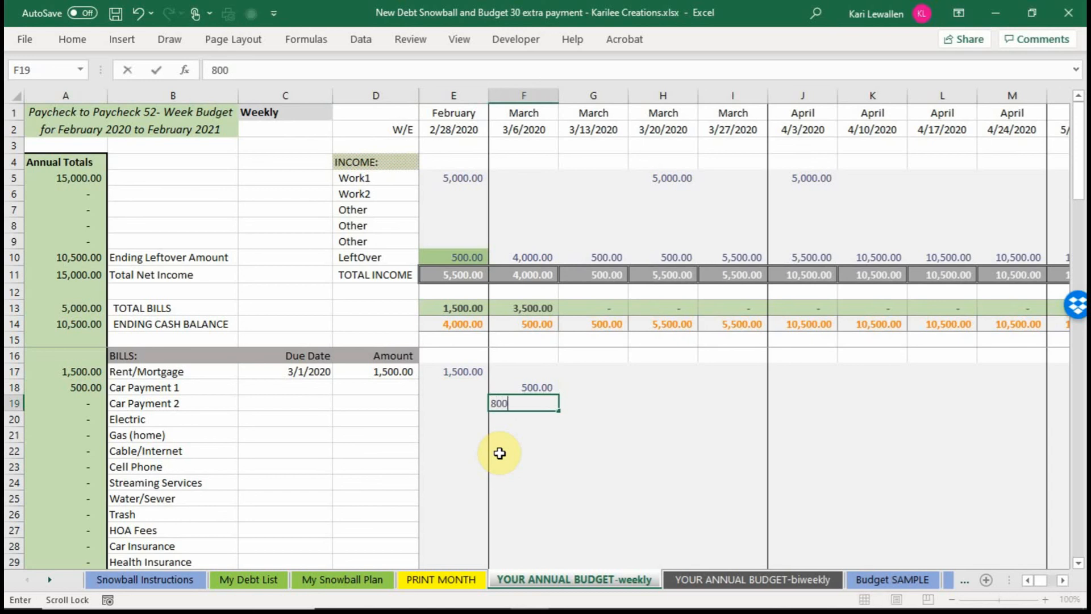
{"action": "key", "text": "Return"}
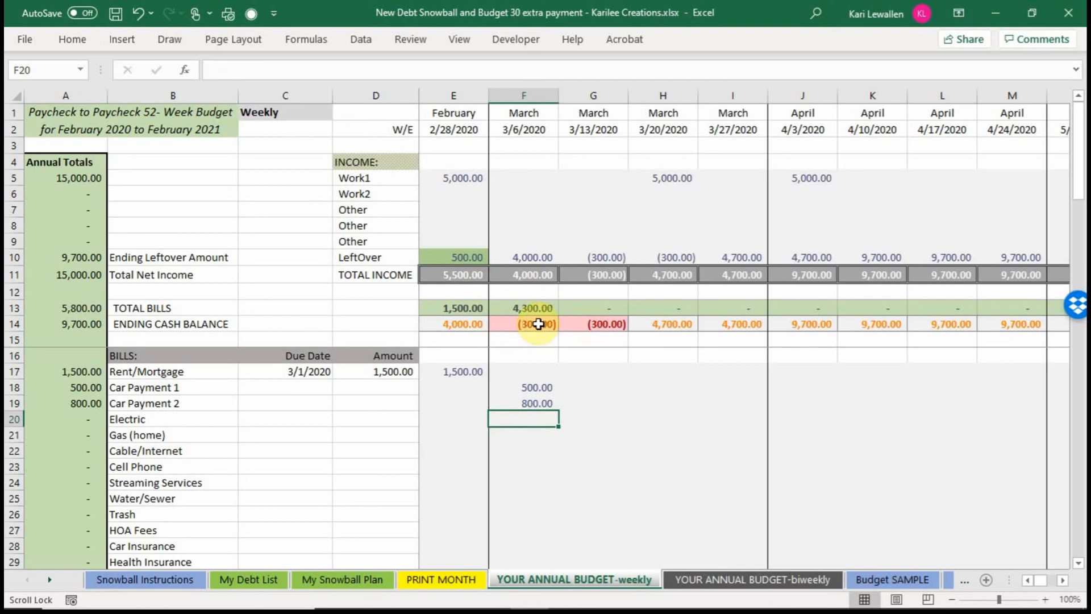
Split Car Payment 2 into 500 for the week ending 3/6/2020 and 300 for the week ending 3/20/2020.
{"action": "left_click", "coordinate": [540, 402]}
{"action": "type", "text": "500"}
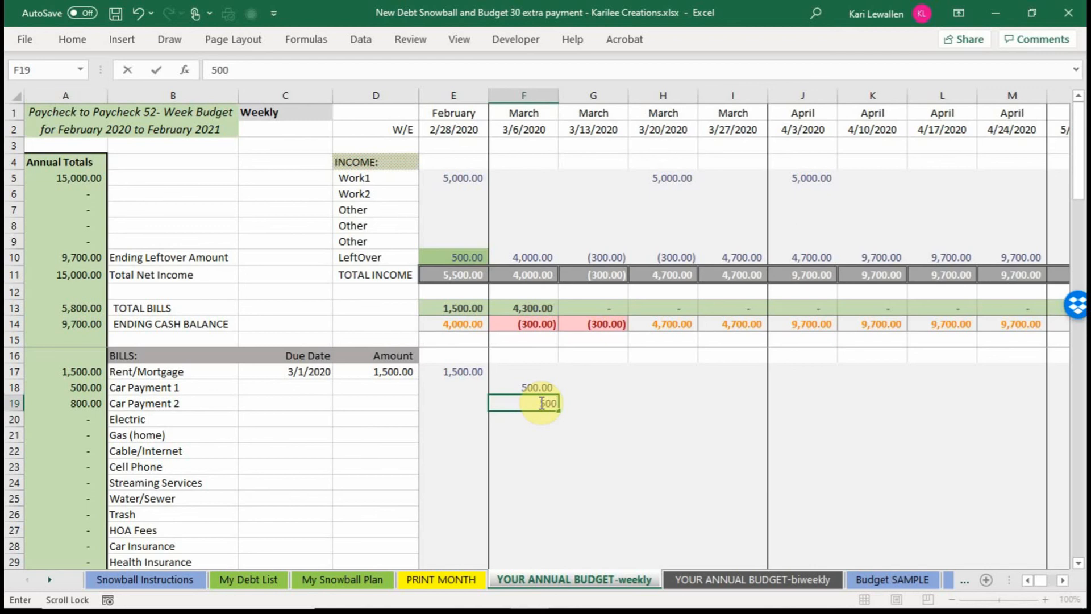
{"action": "key", "text": "Return"}
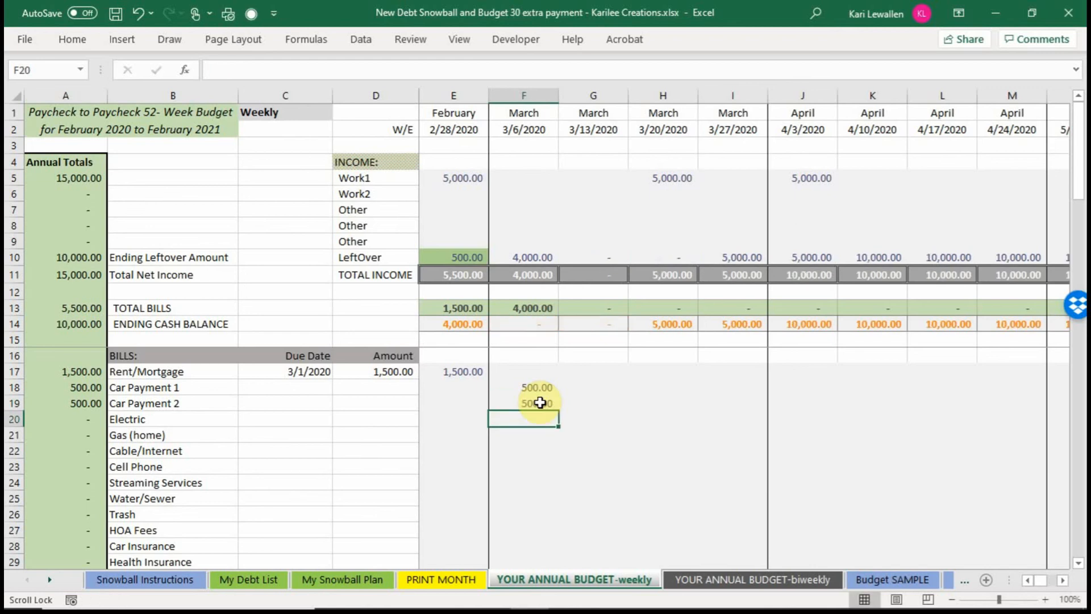
{"action": "scroll", "coordinate": [539, 403], "scroll_direction": "right", "scroll_amount": 2}
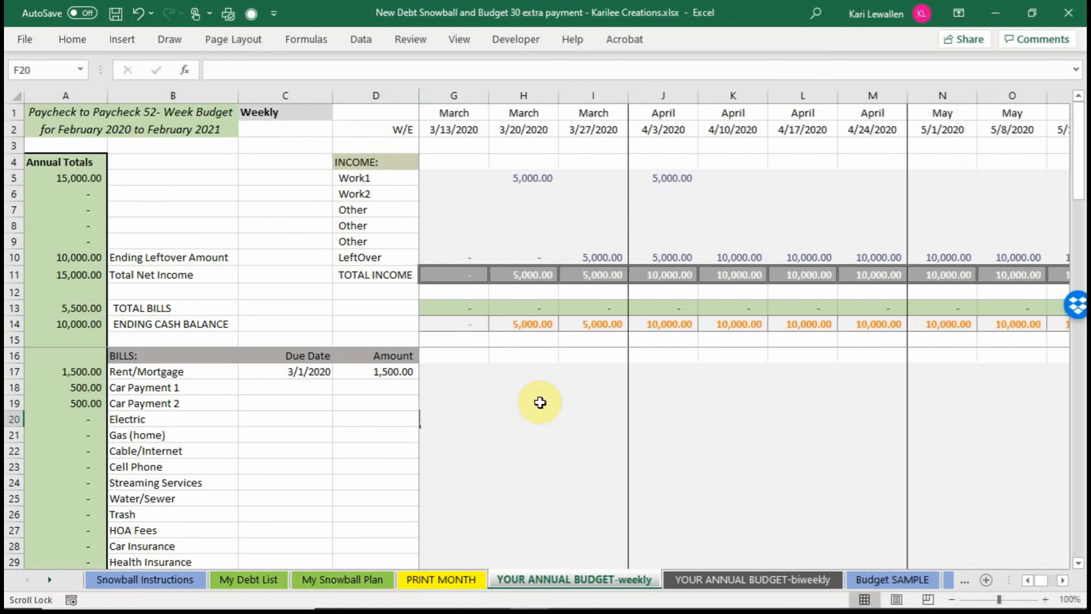
{"action": "left_click", "coordinate": [540, 402]}
{"action": "type", "text": "300"}
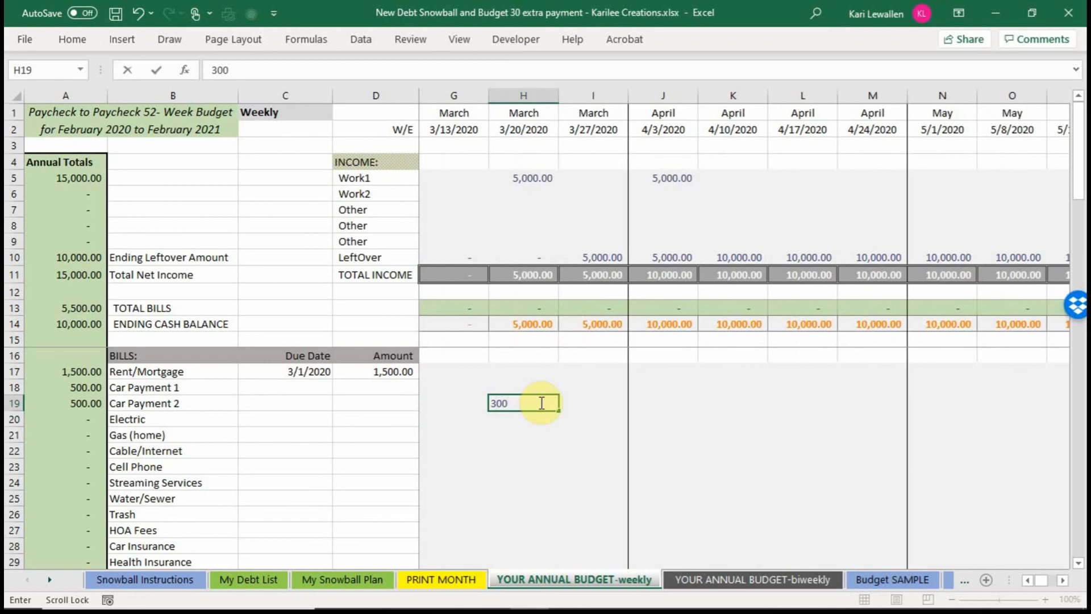
{"action": "key", "text": "Return"}
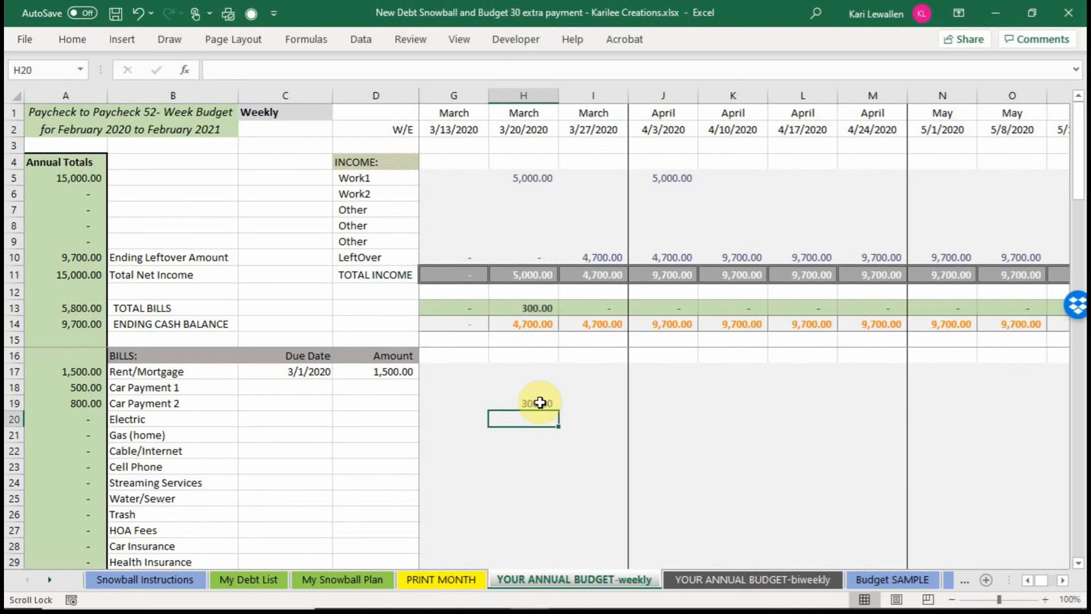
{"action": "scroll", "coordinate": [540, 402], "scroll_direction": "left", "scroll_amount": 2}
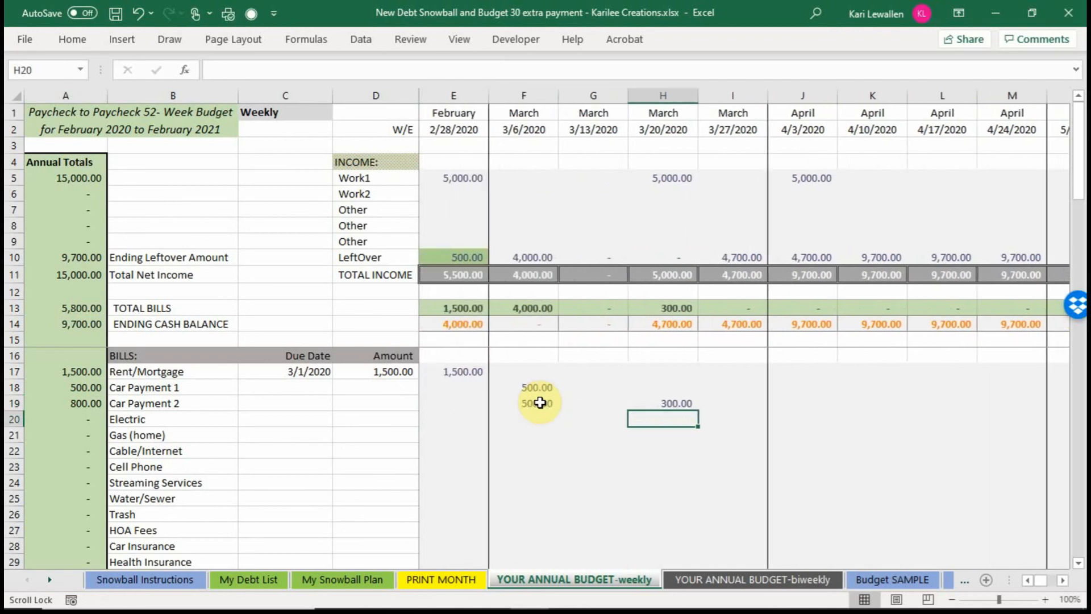
{"action": "left_click", "coordinate": [391, 444]}
{"action": "key", "text": "Up"}
{"action": "key", "text": "Up"}
{"action": "key", "text": "Up"}
{"action": "key", "text": "Up"}
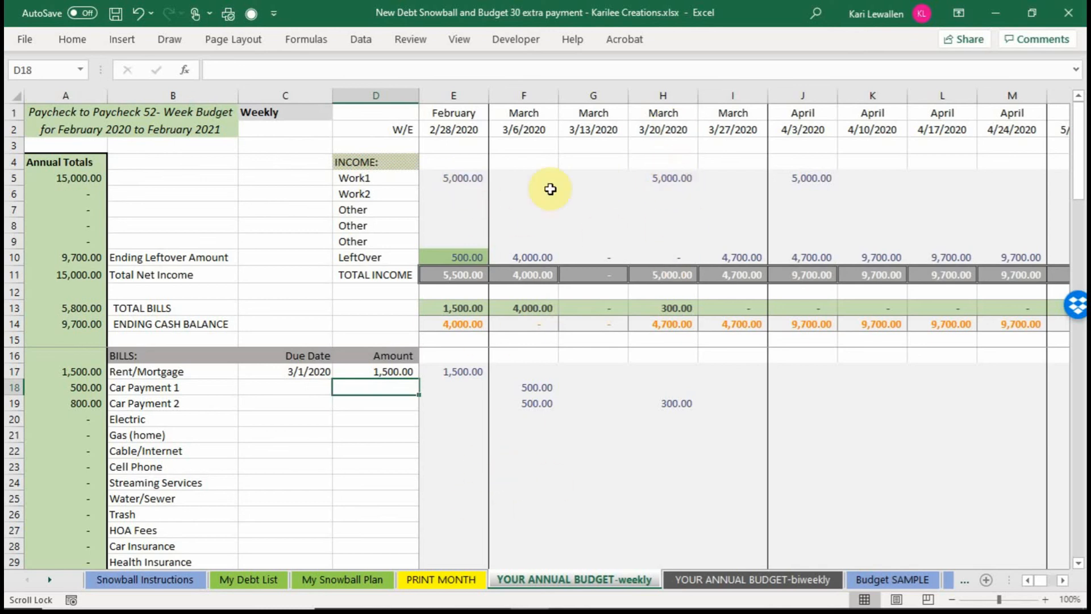
Enter a 75 HOA Fees payment for the week ending 2/28/2020 and review its effect on the weekly balances.
{"action": "left_click", "coordinate": [445, 546]}
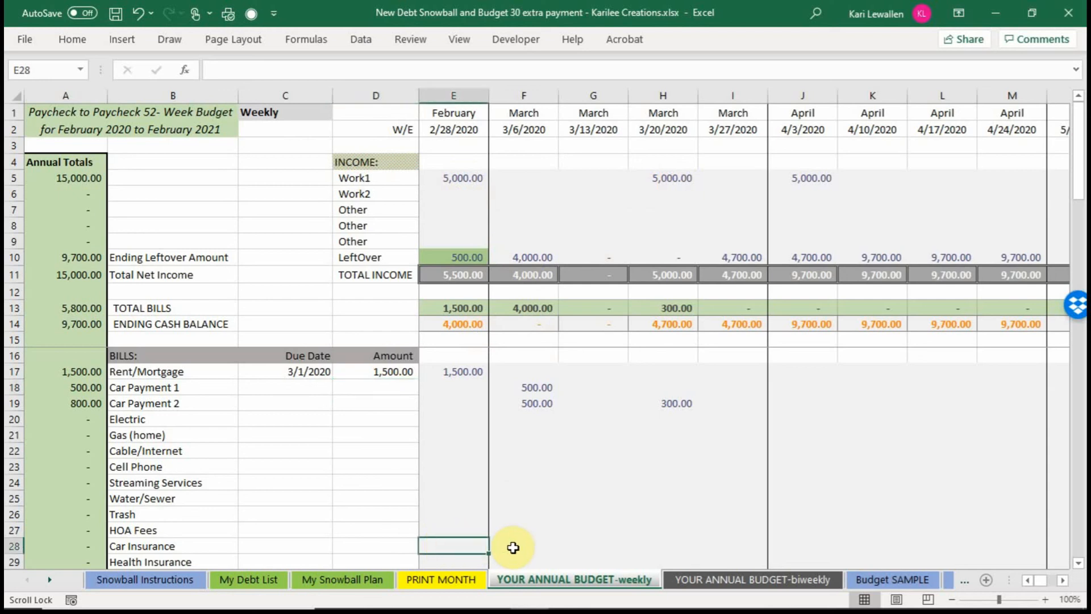
{"action": "left_click", "coordinate": [462, 529]}
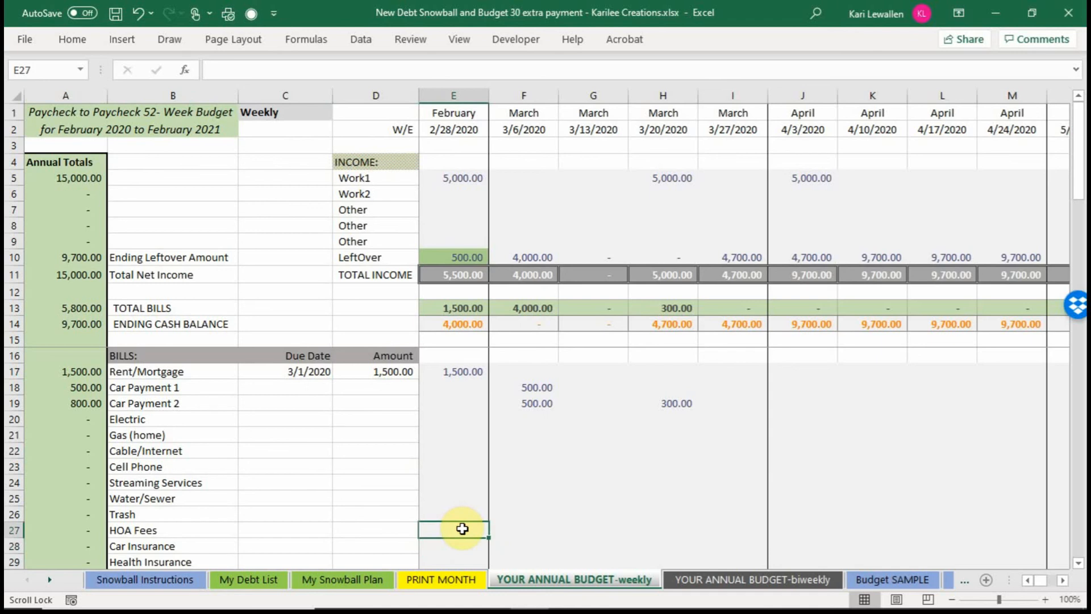
{"action": "type", "text": "75"}
{"action": "scroll", "coordinate": [462, 528], "scroll_direction": "right", "scroll_amount": 1}
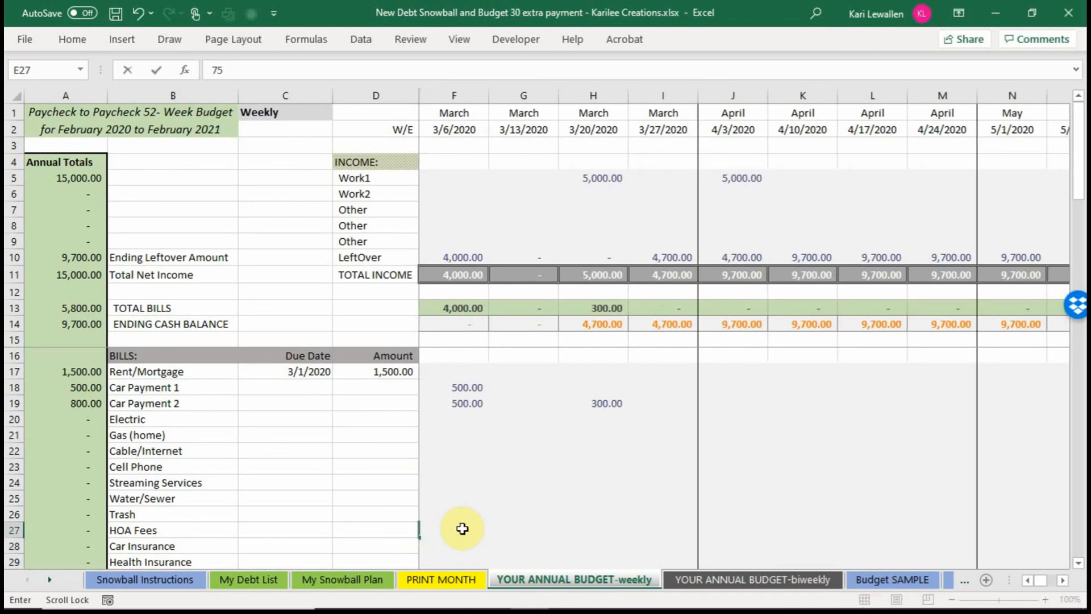
{"action": "left_click", "coordinate": [462, 529]}
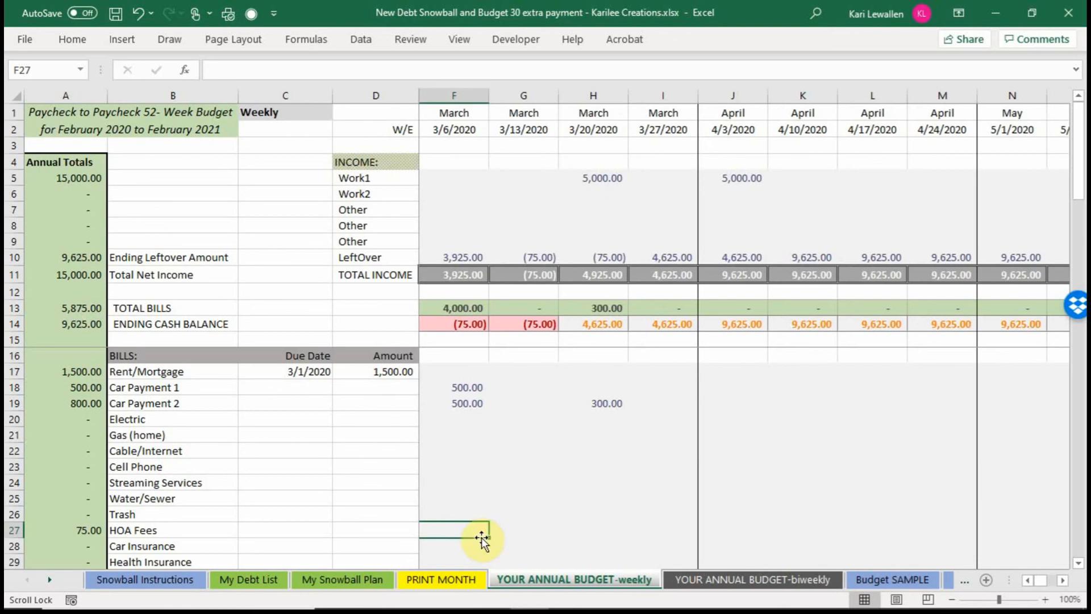
{"action": "left_click", "coordinate": [1029, 580]}
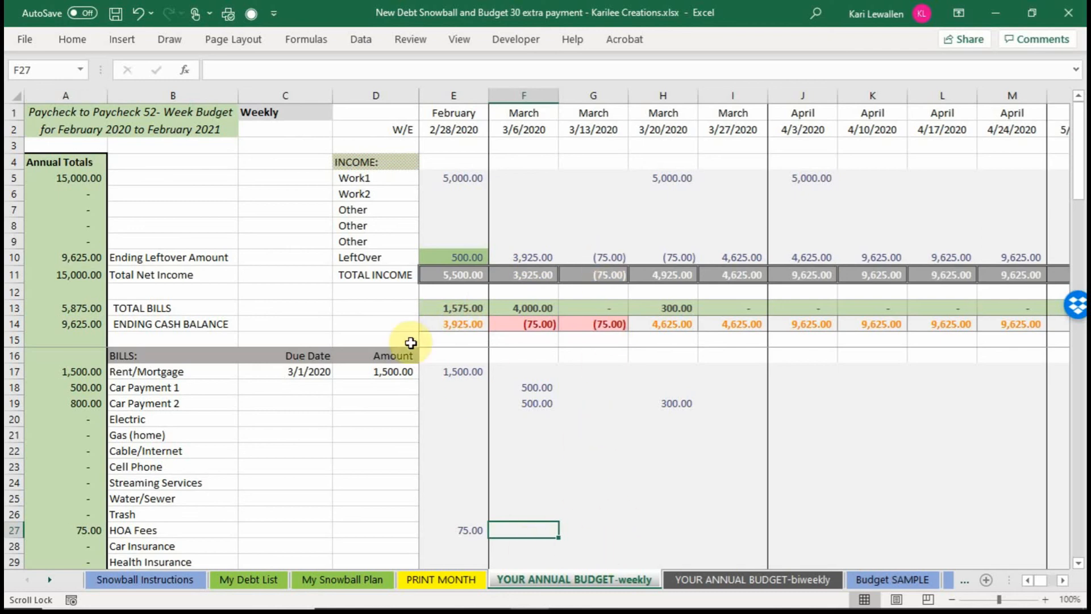
Open the biweekly annual budget sheet and examine its Bi-Weekly label and the first three period-ending dates in March.
{"action": "left_click", "coordinate": [735, 581]}
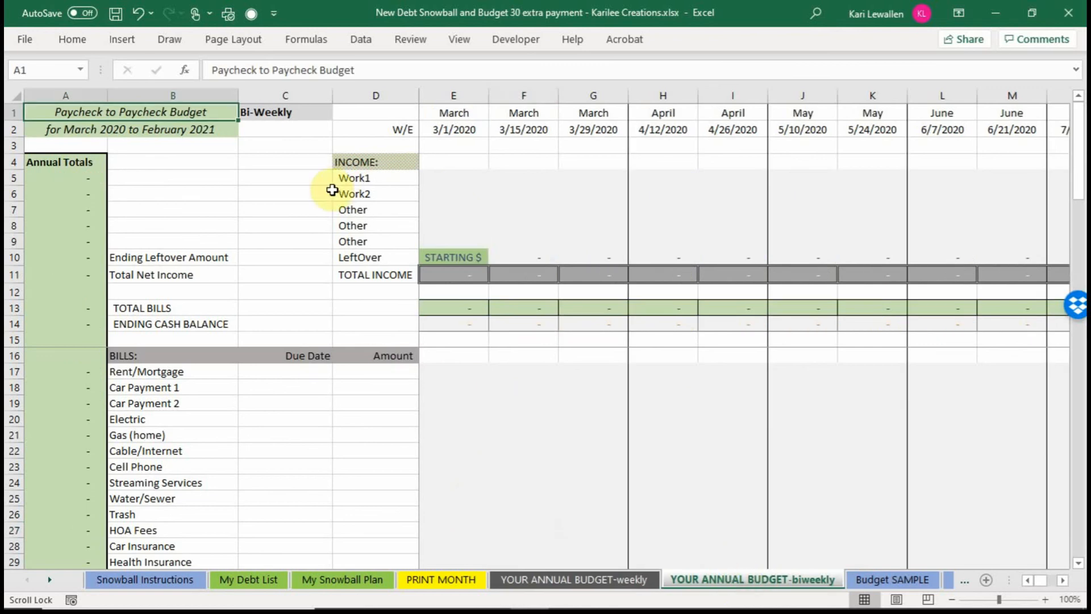
{"action": "left_click", "coordinate": [266, 112]}
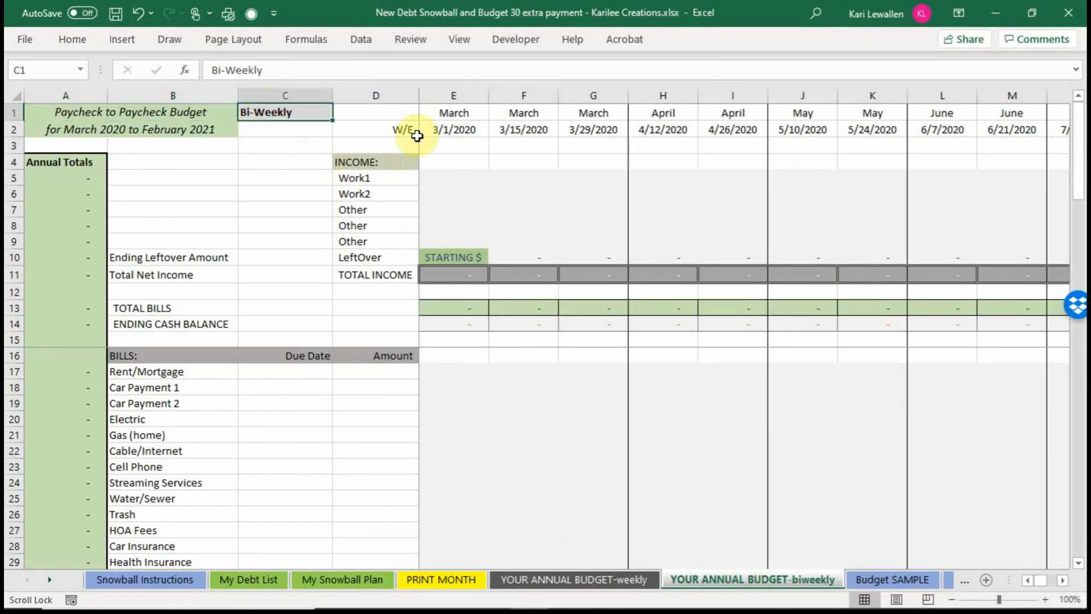
{"action": "left_click", "coordinate": [458, 132]}
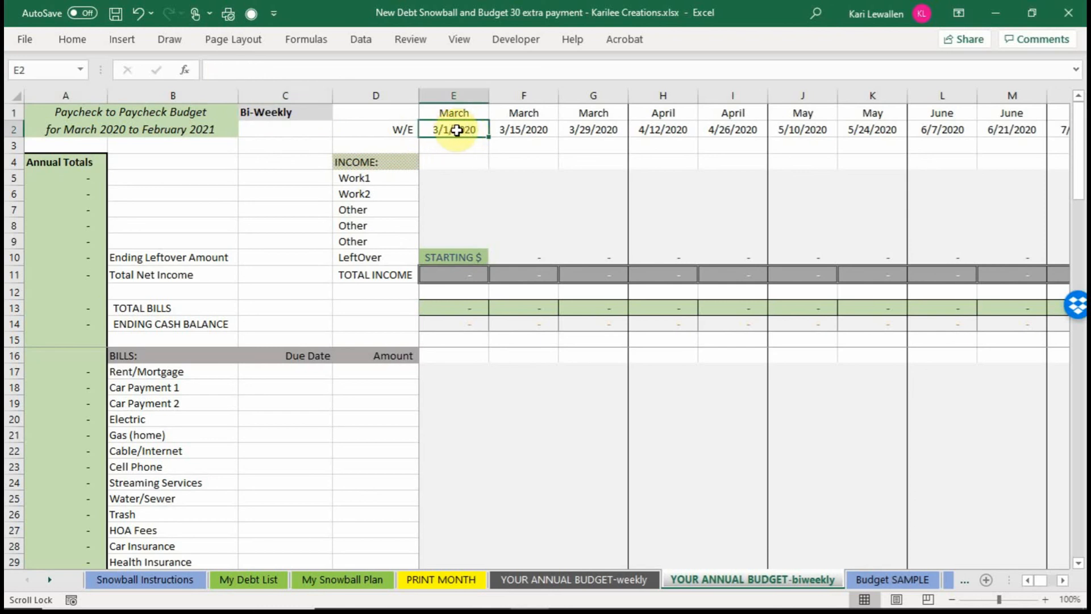
{"action": "left_click", "coordinate": [514, 130]}
{"action": "left_click", "coordinate": [585, 132]}
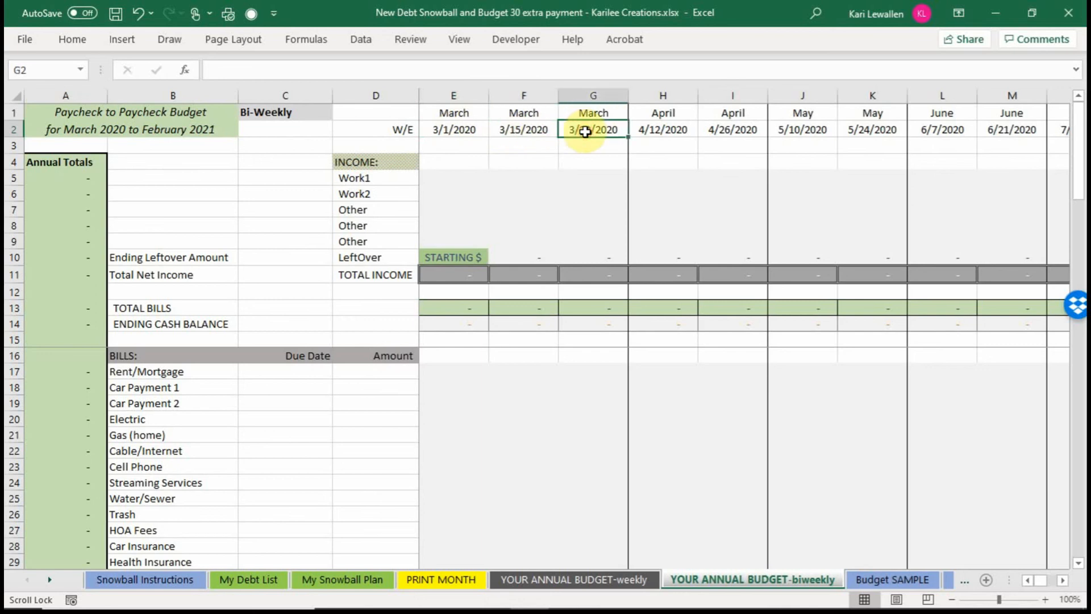
Compare the biweekly period-ending dates in row 2 across the March and April columns, from 3/1/2020 through 4/26/2020.
{"action": "left_click", "coordinate": [669, 131]}
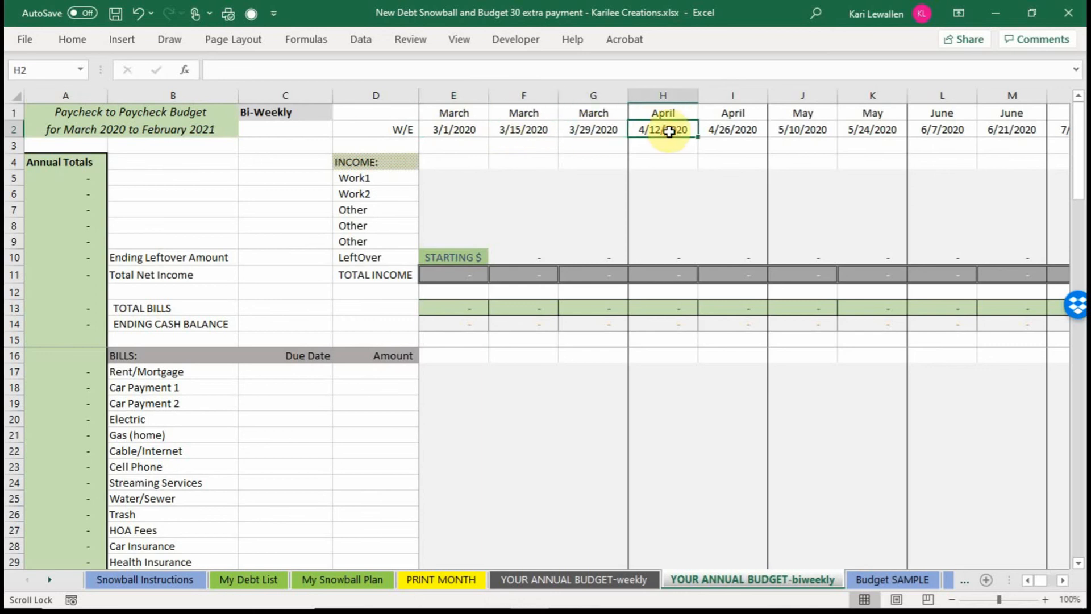
{"action": "left_click", "coordinate": [457, 127]}
{"action": "left_click", "coordinate": [532, 130]}
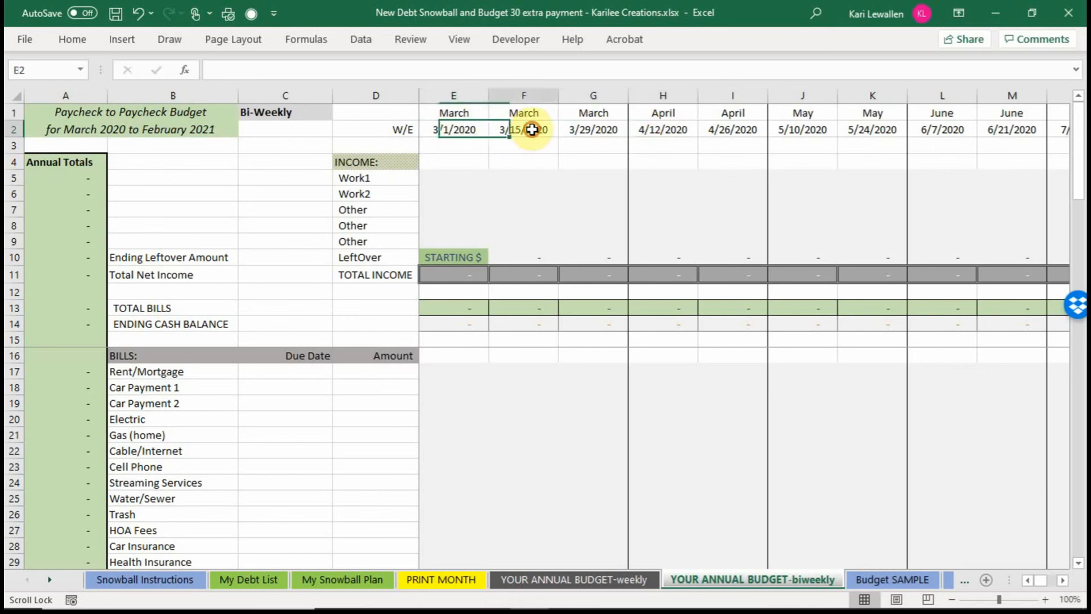
{"action": "left_click", "coordinate": [583, 130]}
{"action": "left_click", "coordinate": [661, 133]}
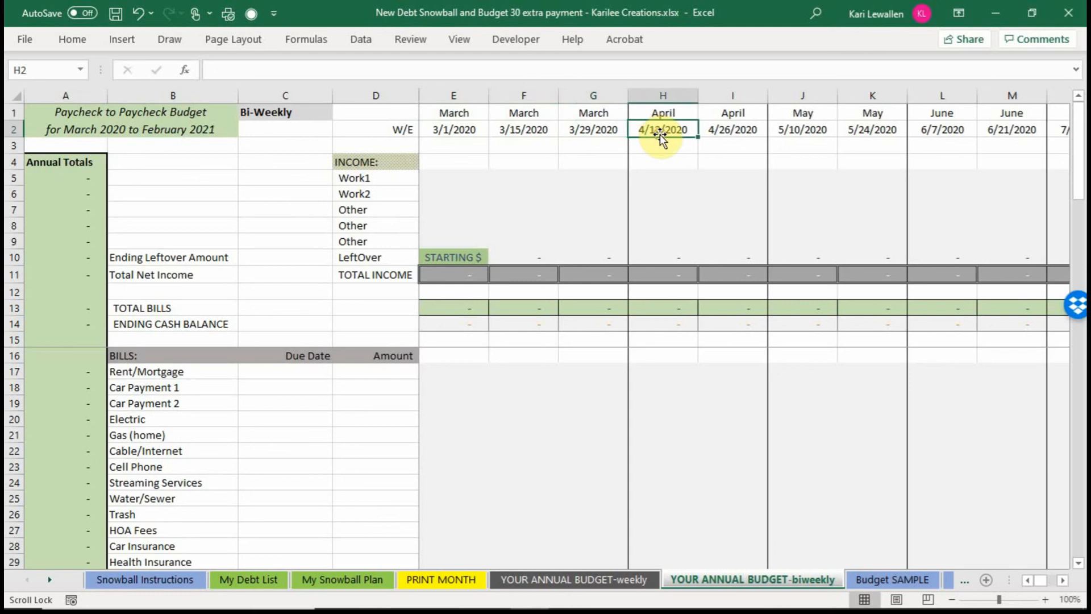
{"action": "left_click", "coordinate": [457, 125]}
{"action": "left_click", "coordinate": [551, 126]}
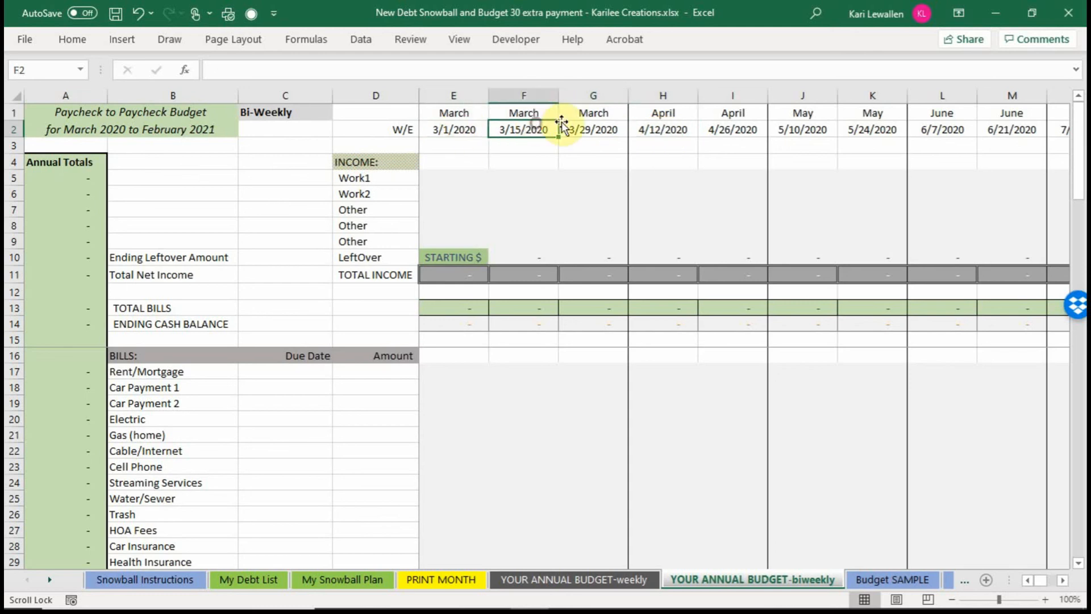
{"action": "left_click", "coordinate": [592, 126]}
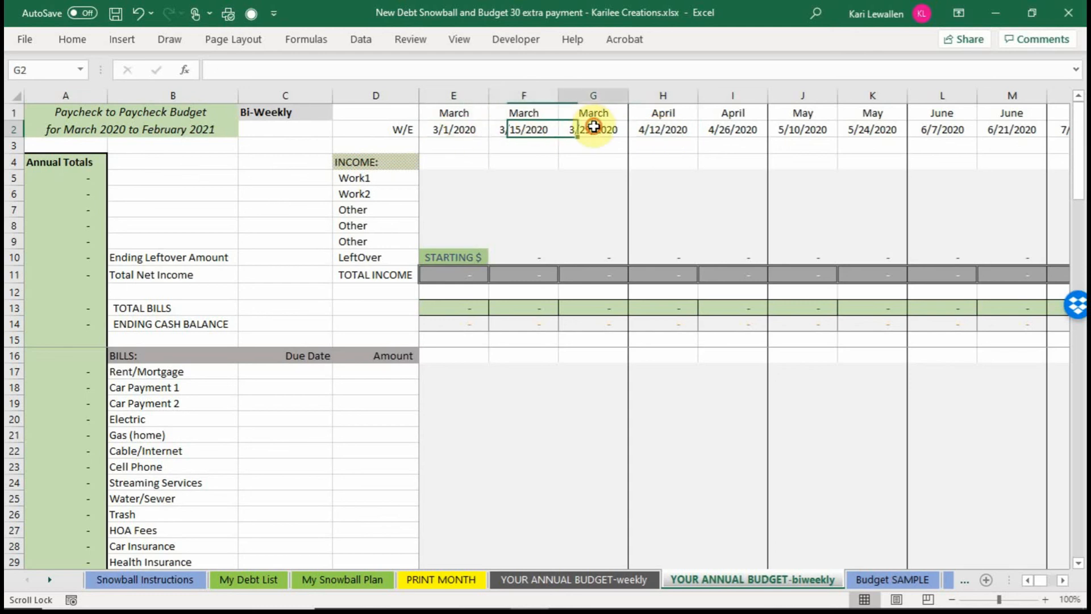
{"action": "left_click", "coordinate": [691, 127]}
{"action": "left_click", "coordinate": [728, 127]}
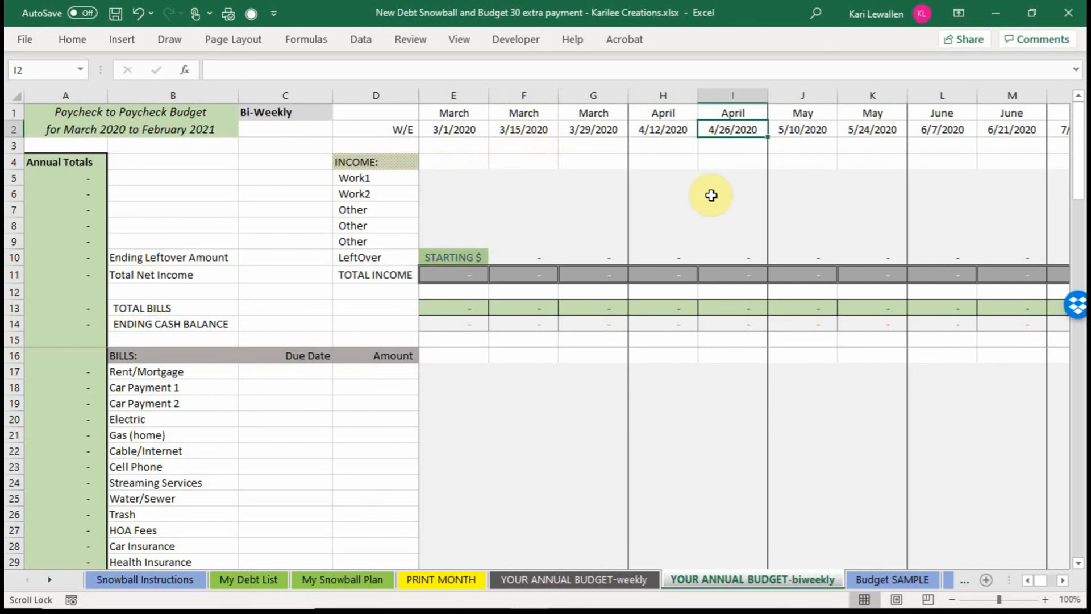
Highlight the biweekly budget cells G11 to J27, from total income down to HOA Fees, and clear the highlight.
{"action": "left_click", "coordinate": [620, 274]}
{"action": "left_click_drag", "start_coordinate": [620, 275], "coordinate": [789, 528]}
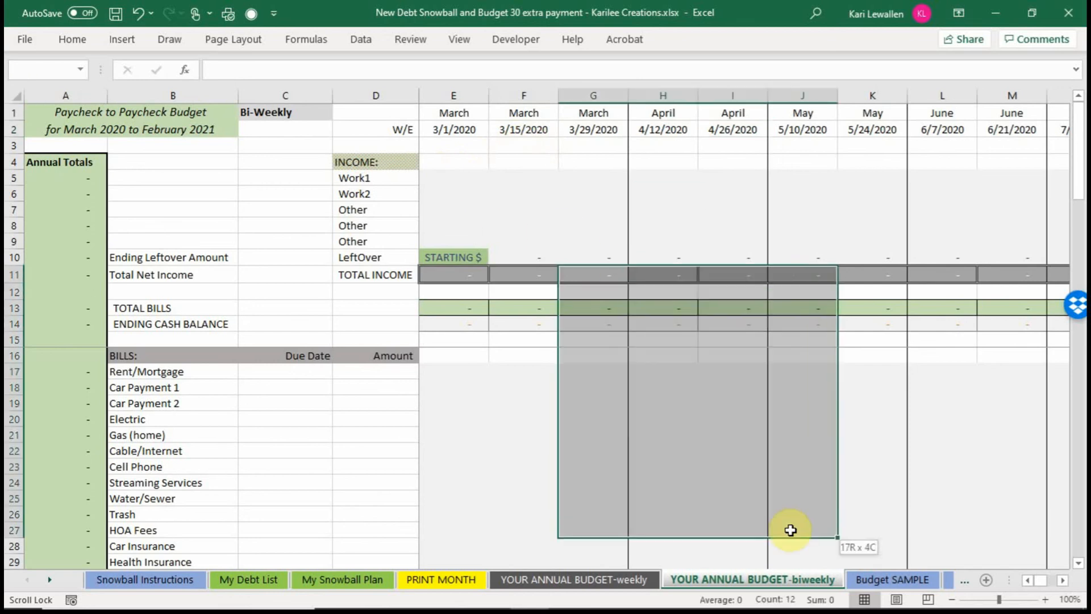
{"action": "left_click", "coordinate": [623, 353]}
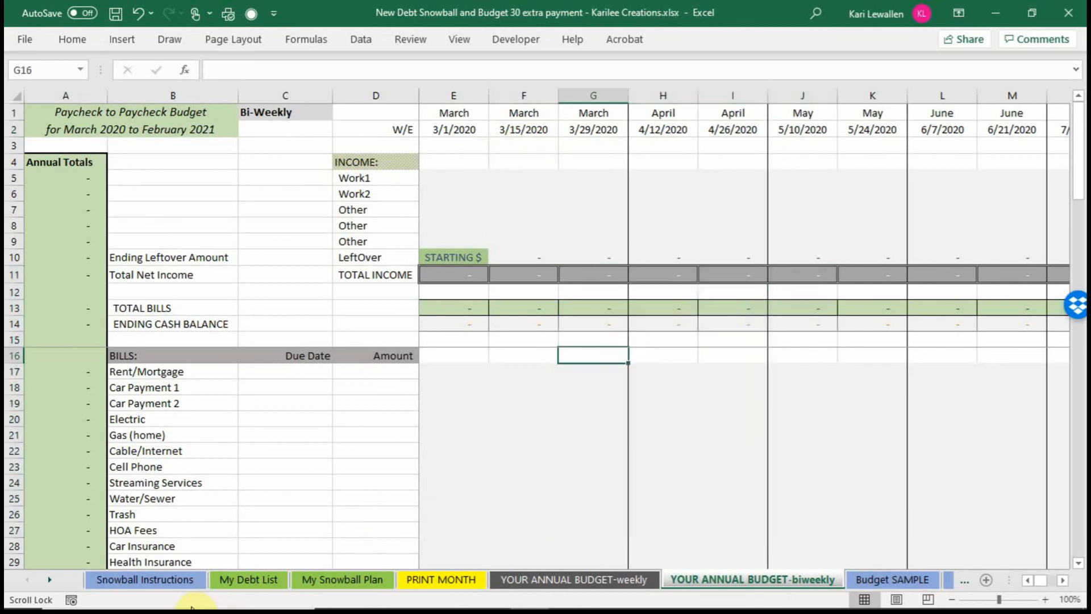
Review the Snowball Instructions, Budget SAMPLE and Budget NOTES AND INSTRUCTION sheets, and minimize the workbook.
{"action": "left_click", "coordinate": [137, 579]}
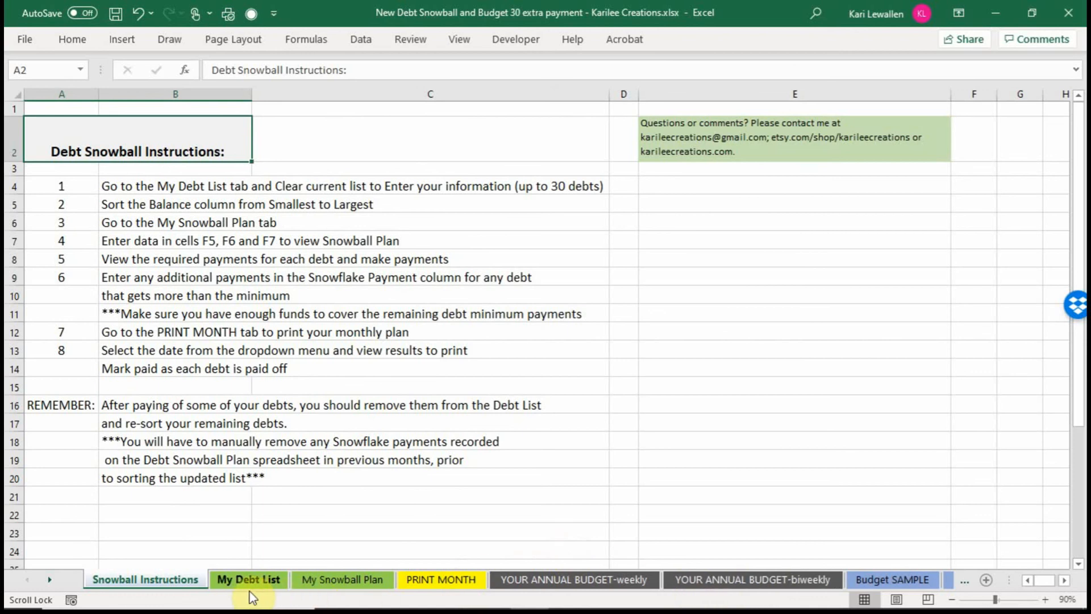
{"action": "left_click", "coordinate": [901, 586]}
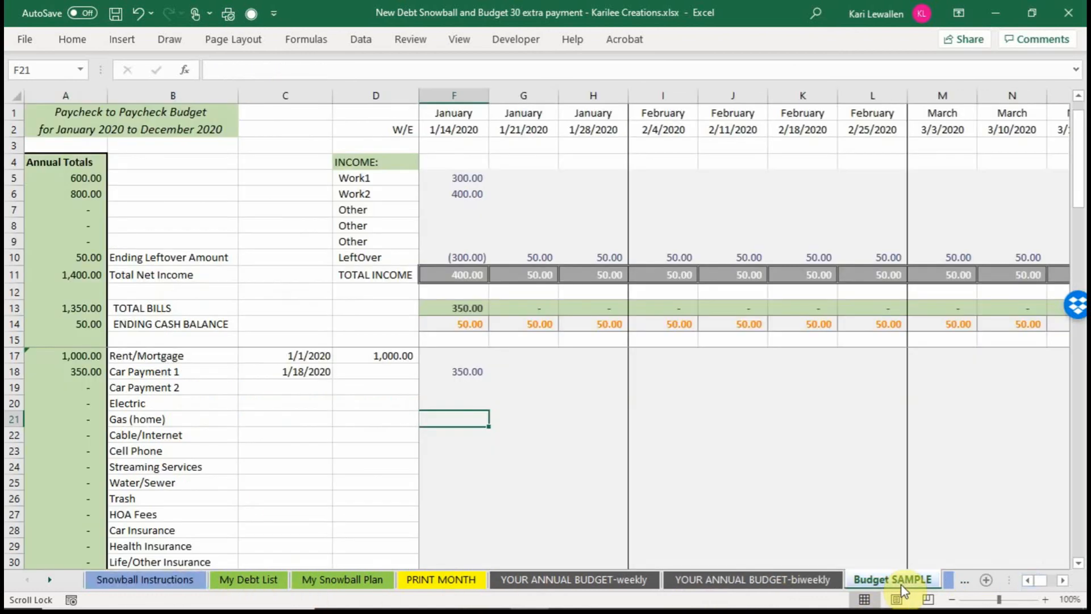
{"action": "left_click", "coordinate": [949, 581]}
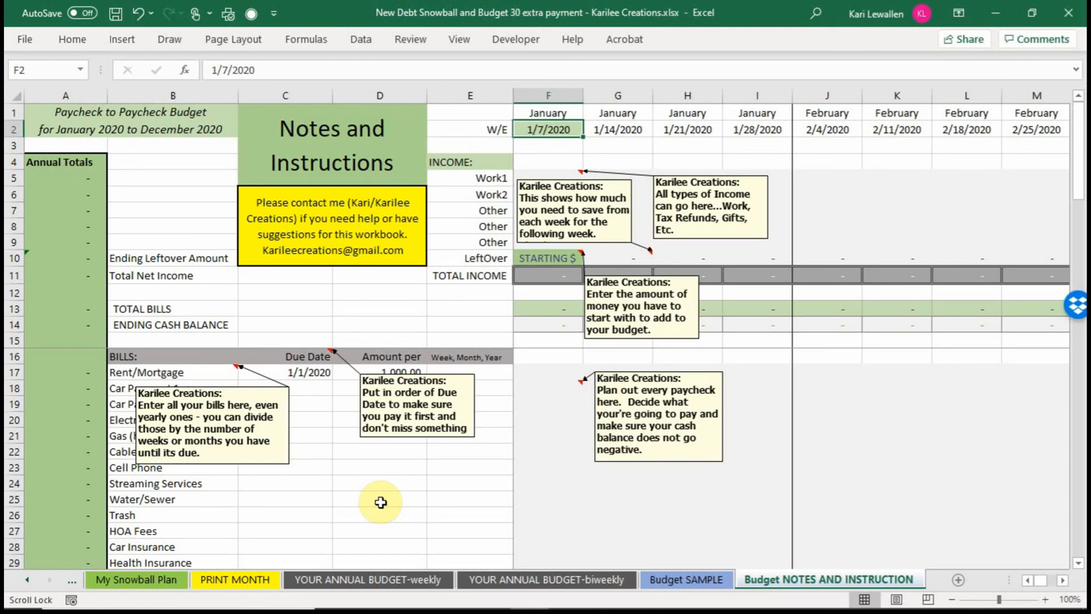
{"action": "left_click", "coordinate": [998, 19]}
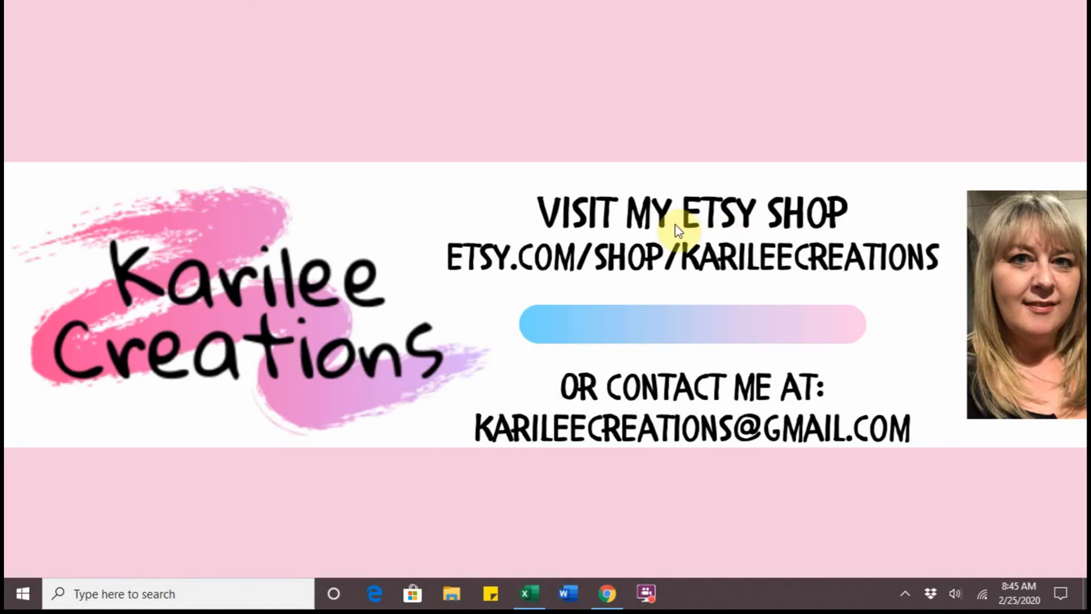